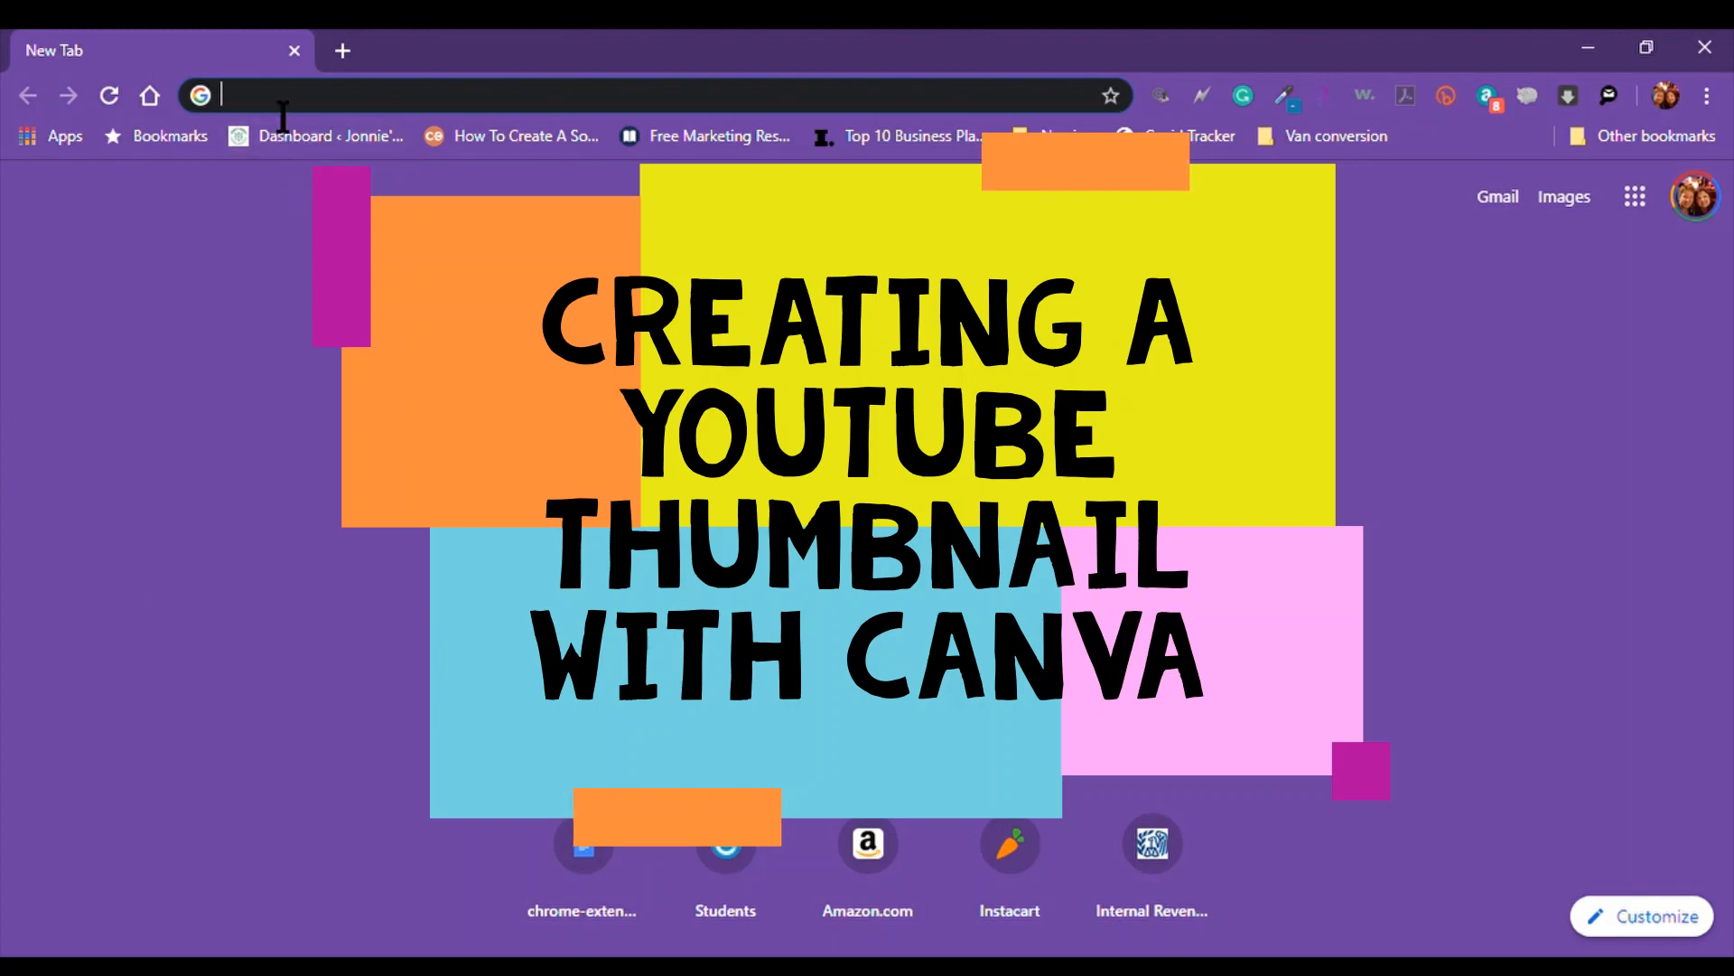
Go to canva.com and scroll down to the 'Get started with Canva' sign-up panel
type("can")
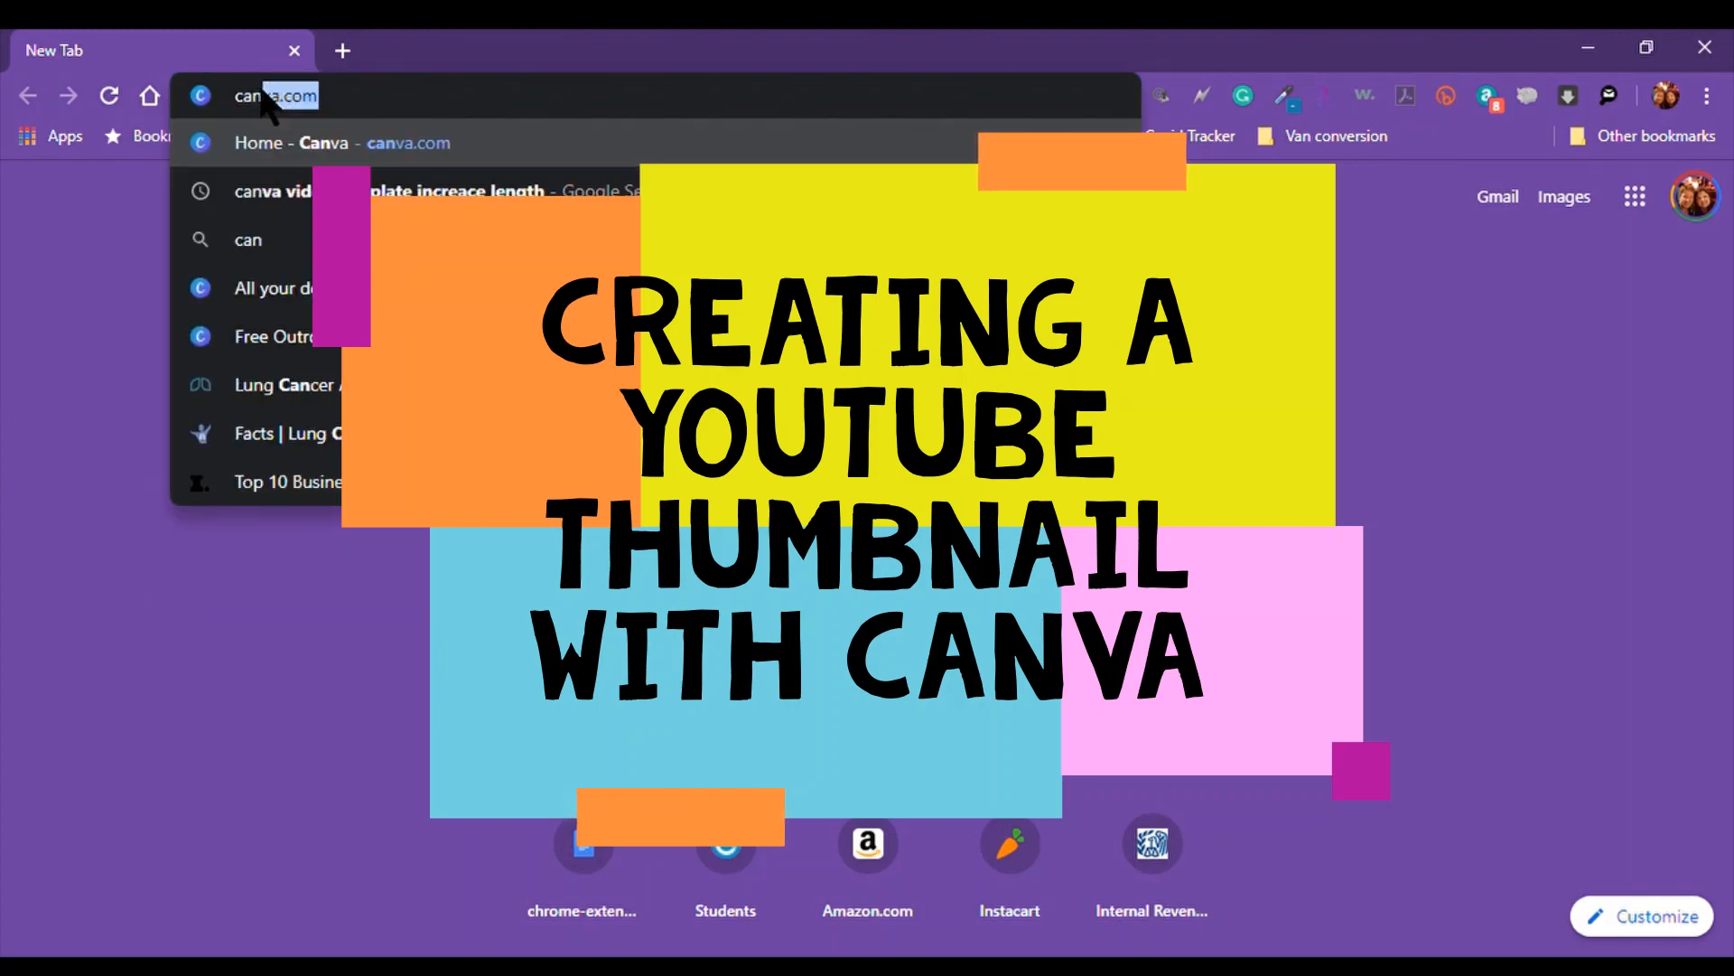
type("va.com")
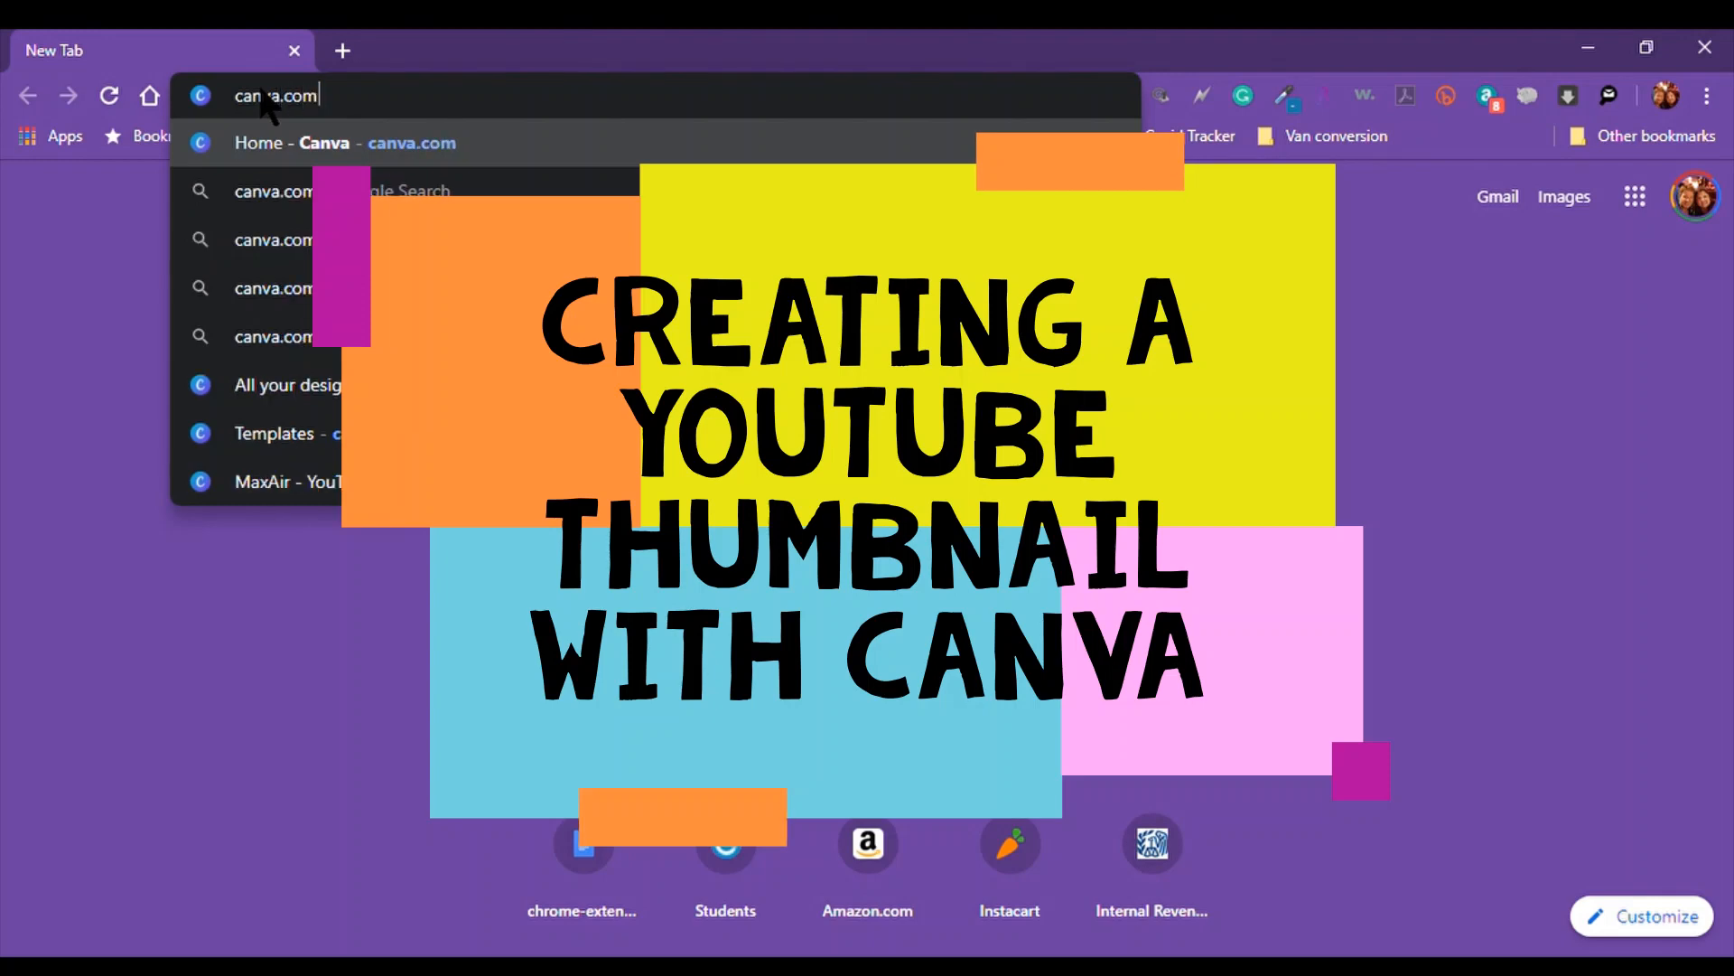
key("Return")
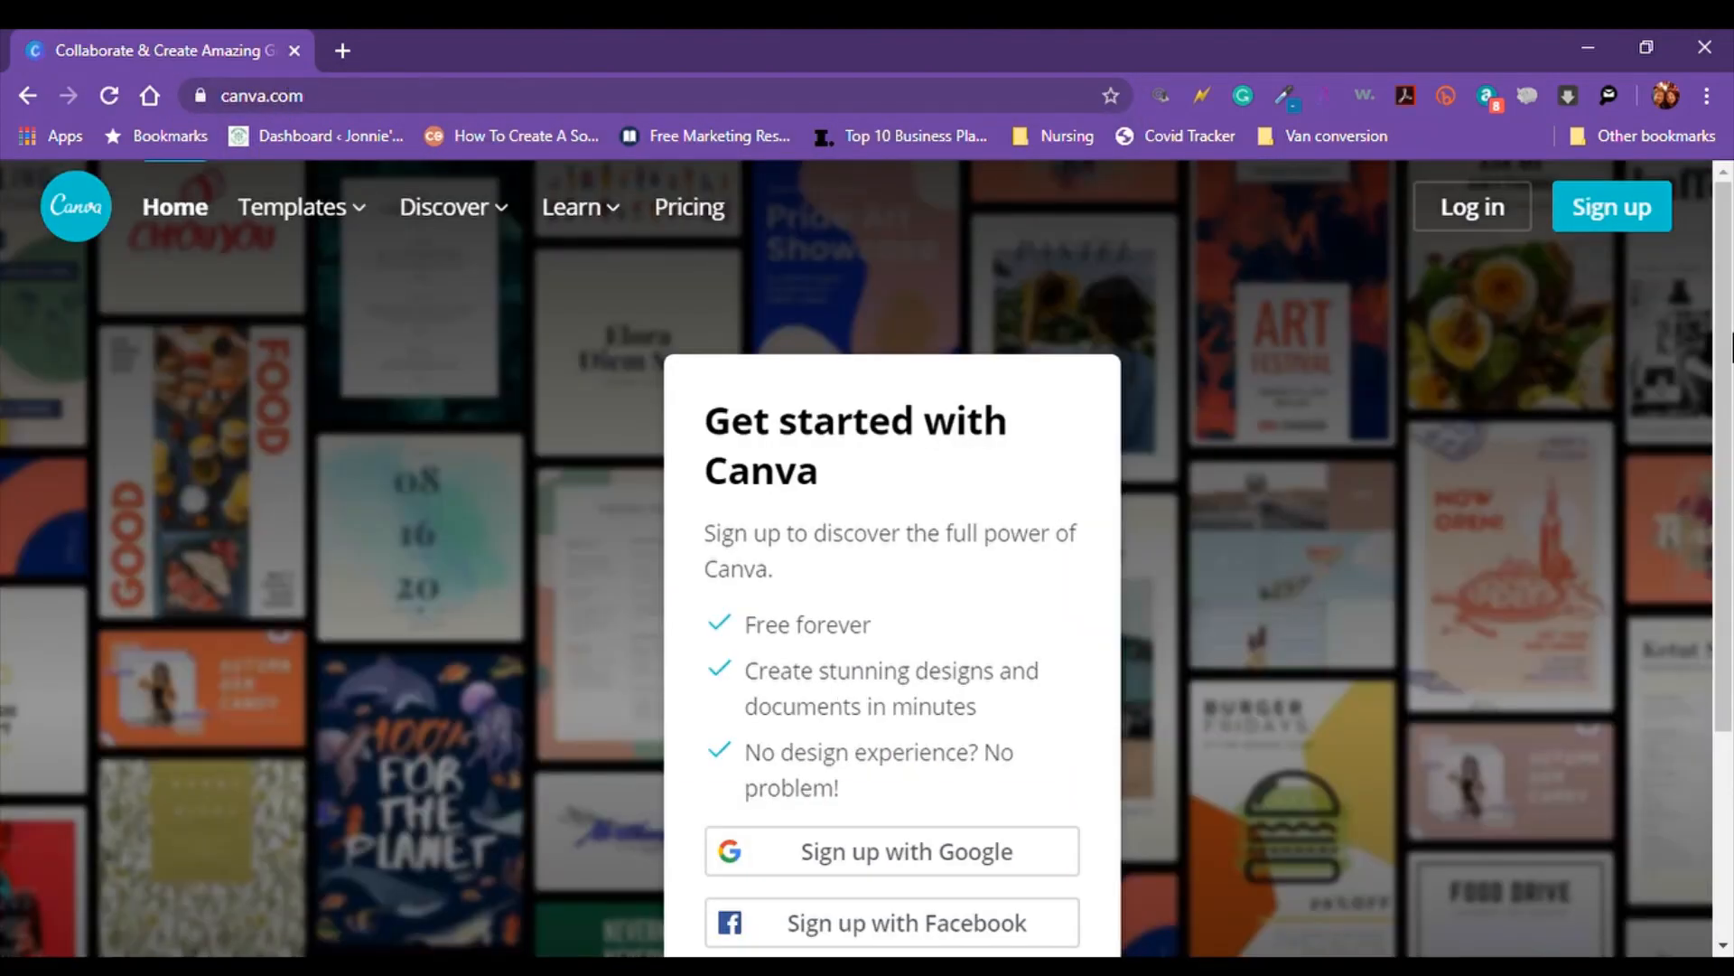
left_click_drag(1727, 262, 1728, 449)
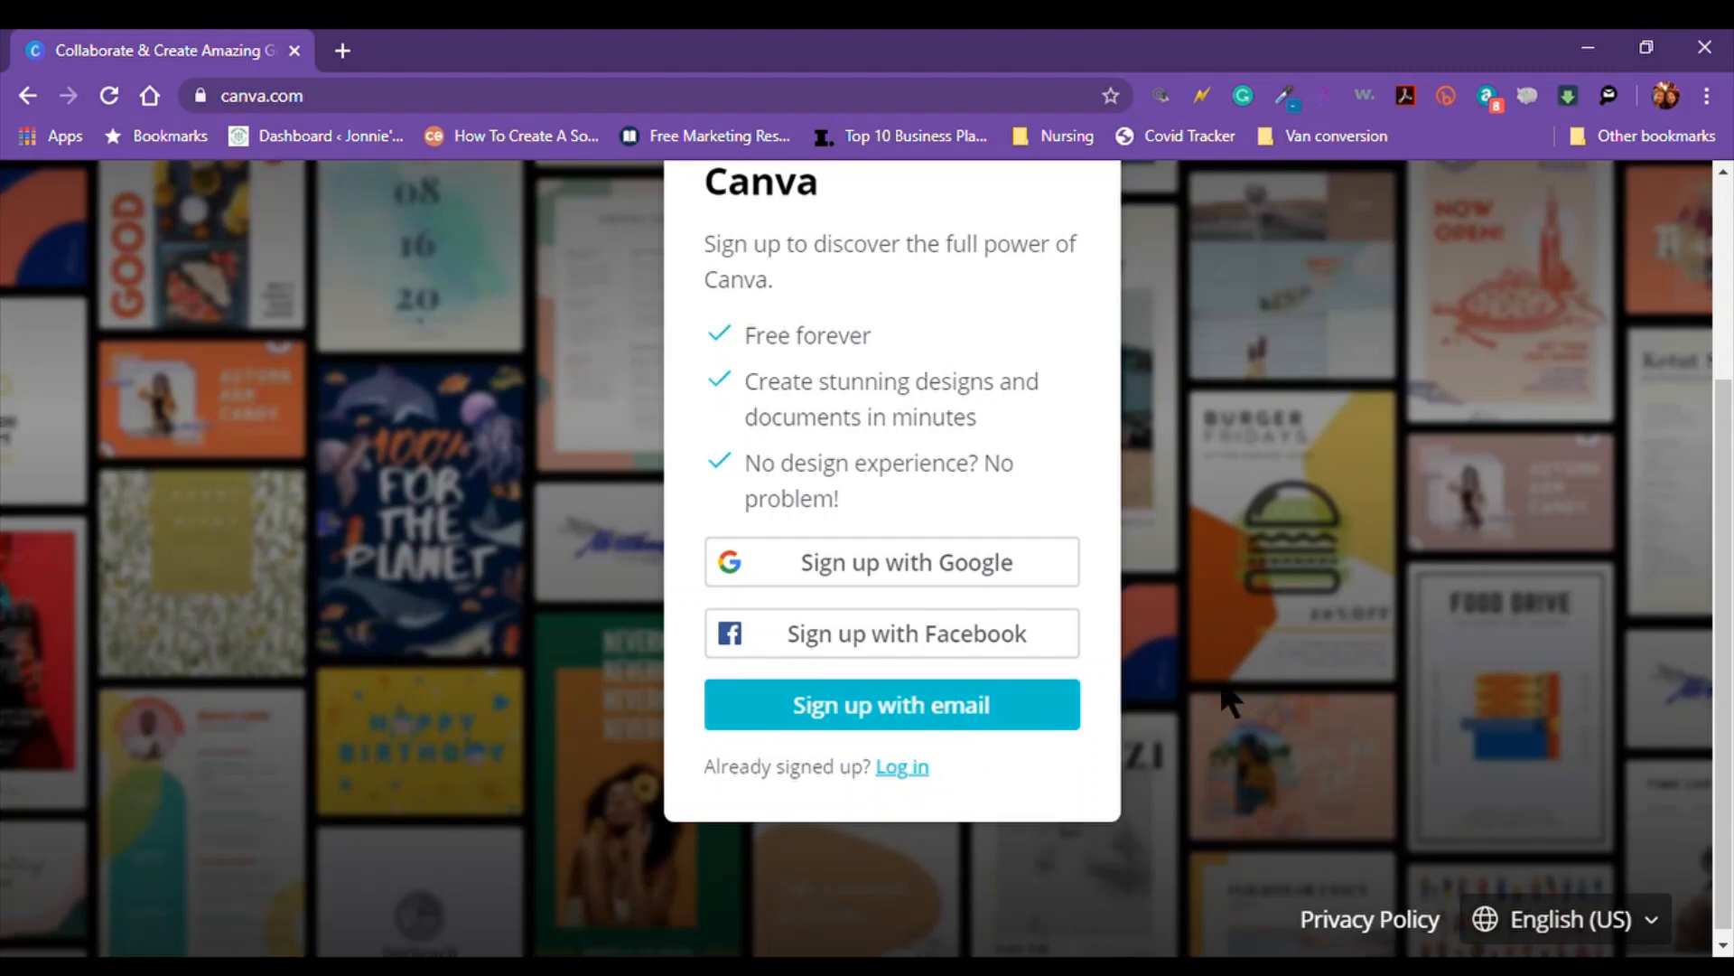
Sign up with email, entering the user's name, e-mail address and account password
left_click(965, 713)
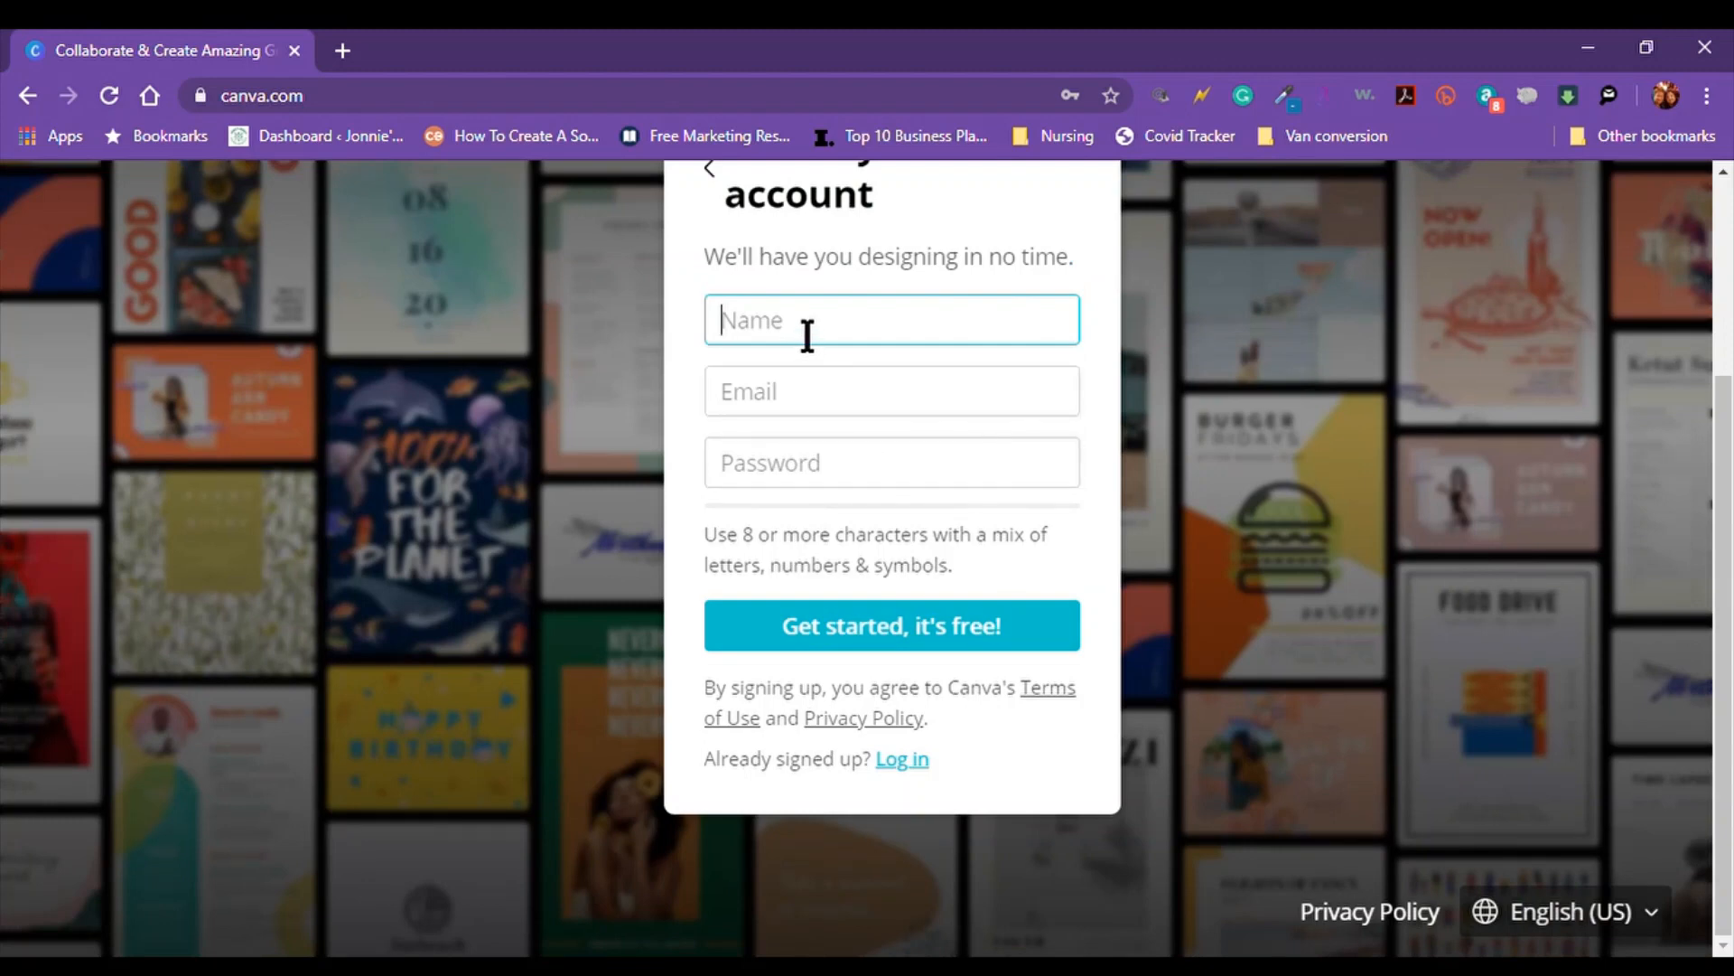
type("Kelly")
key("Tab")
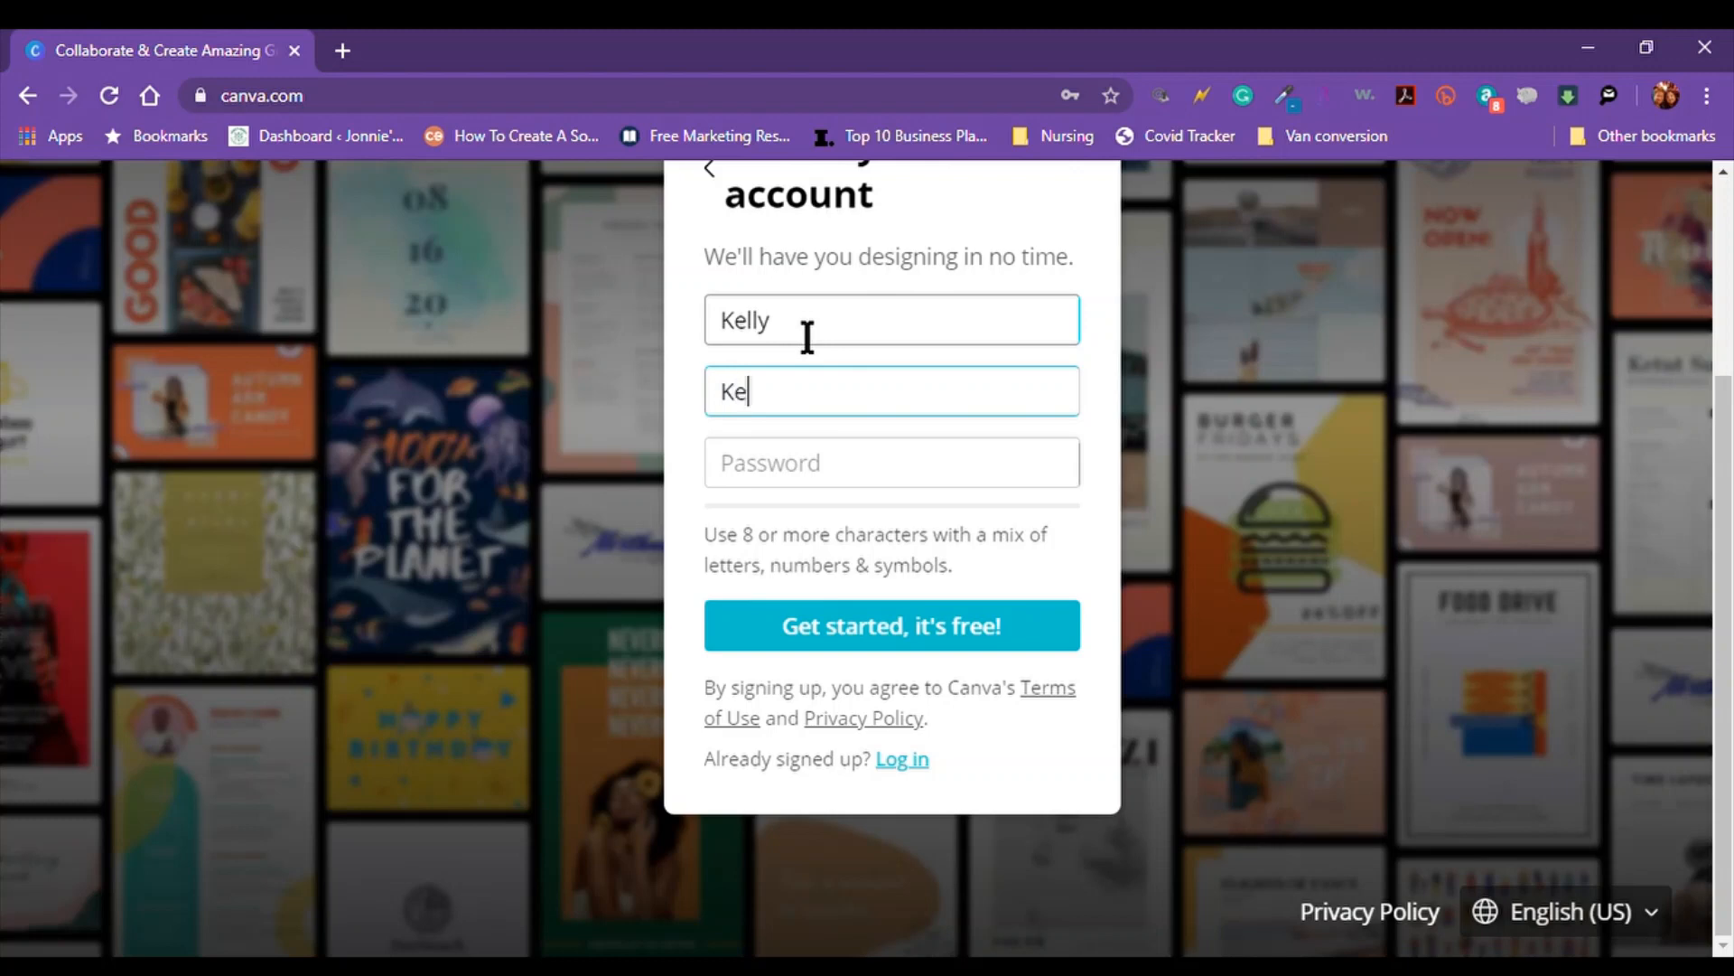
left_click(816, 480)
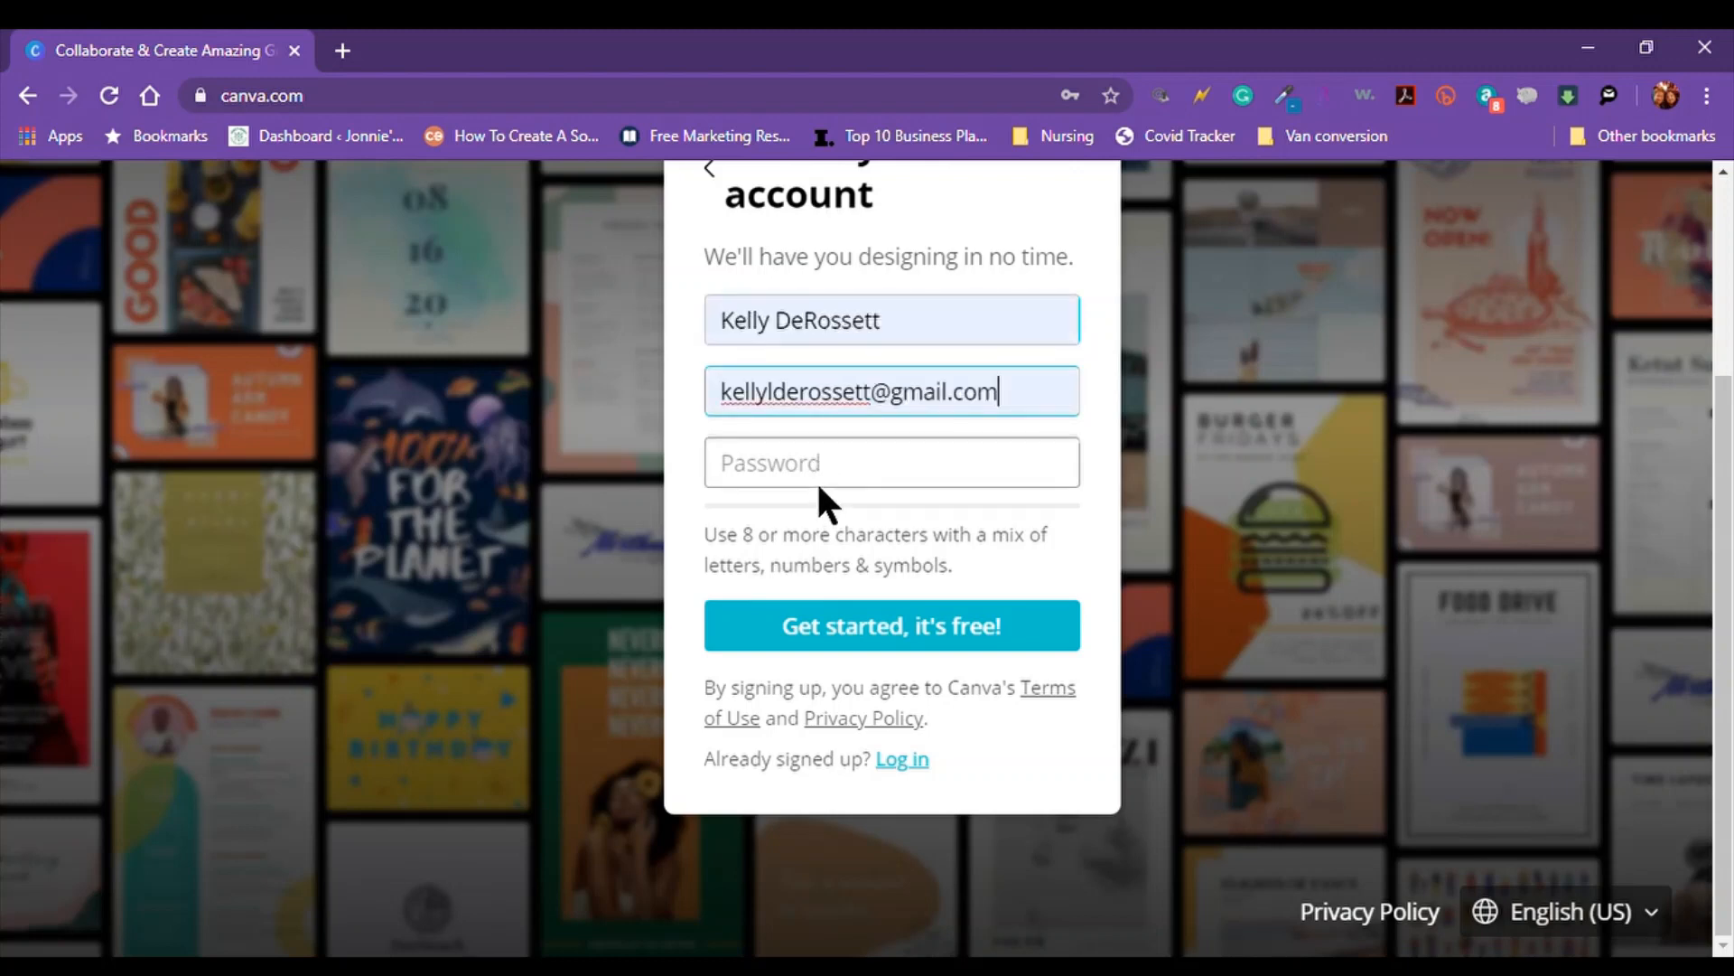
left_click(822, 486)
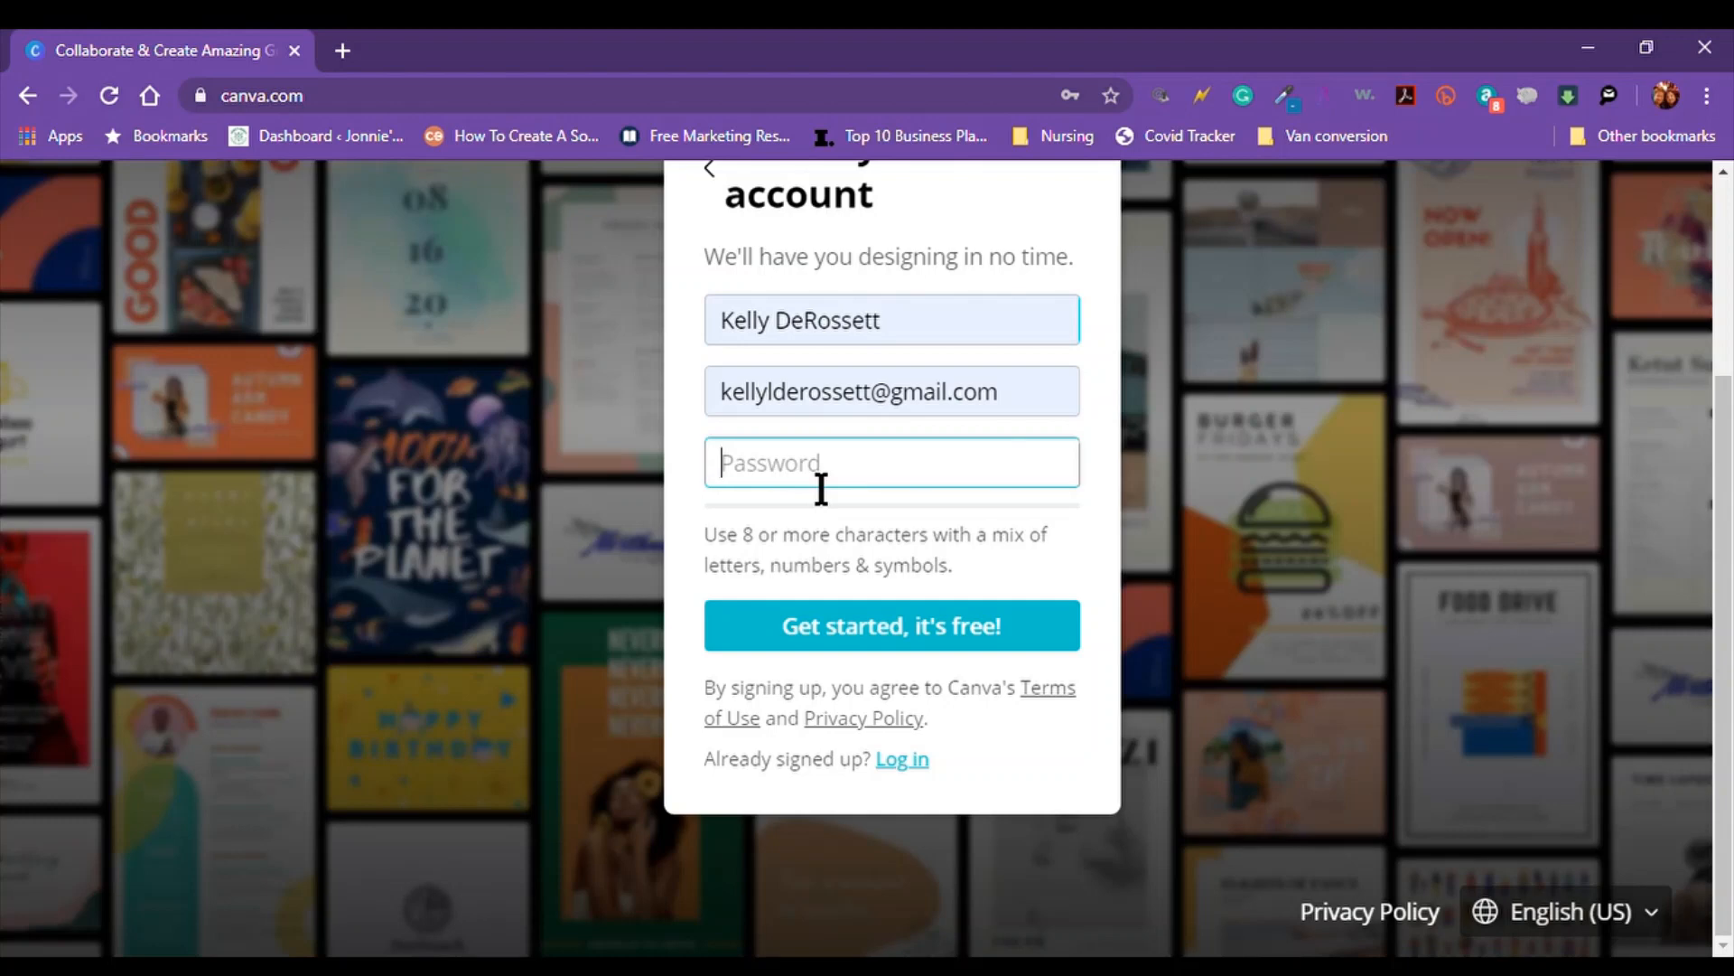
type("**********")
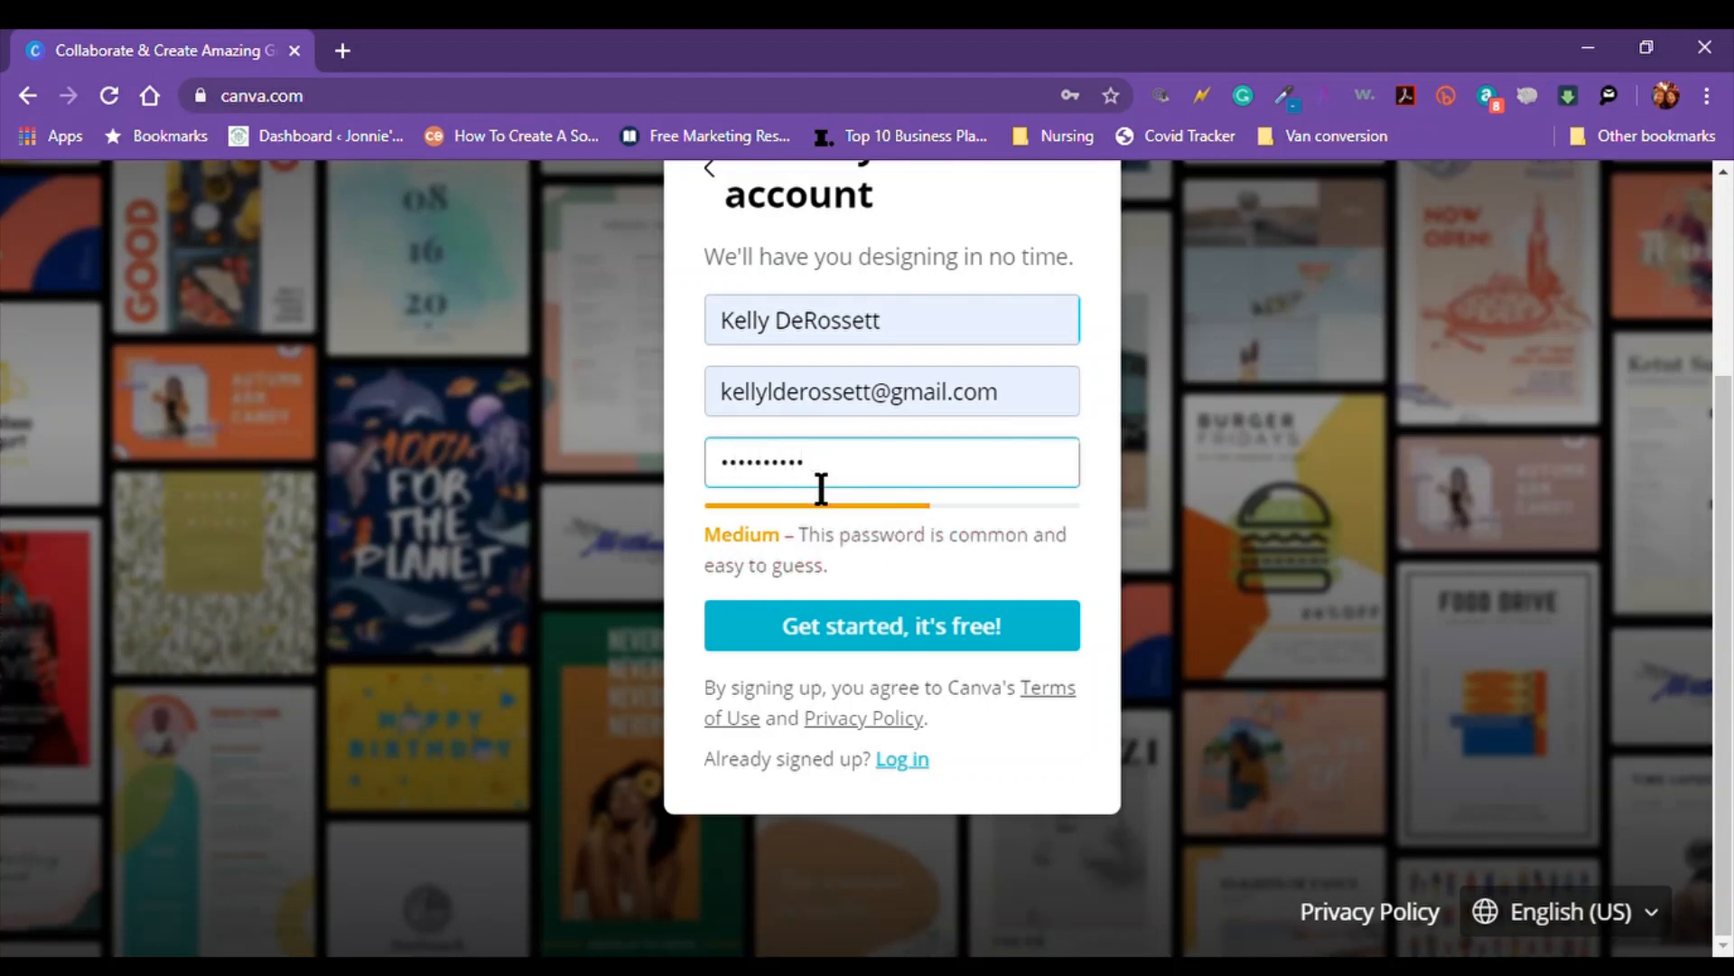
type("*")
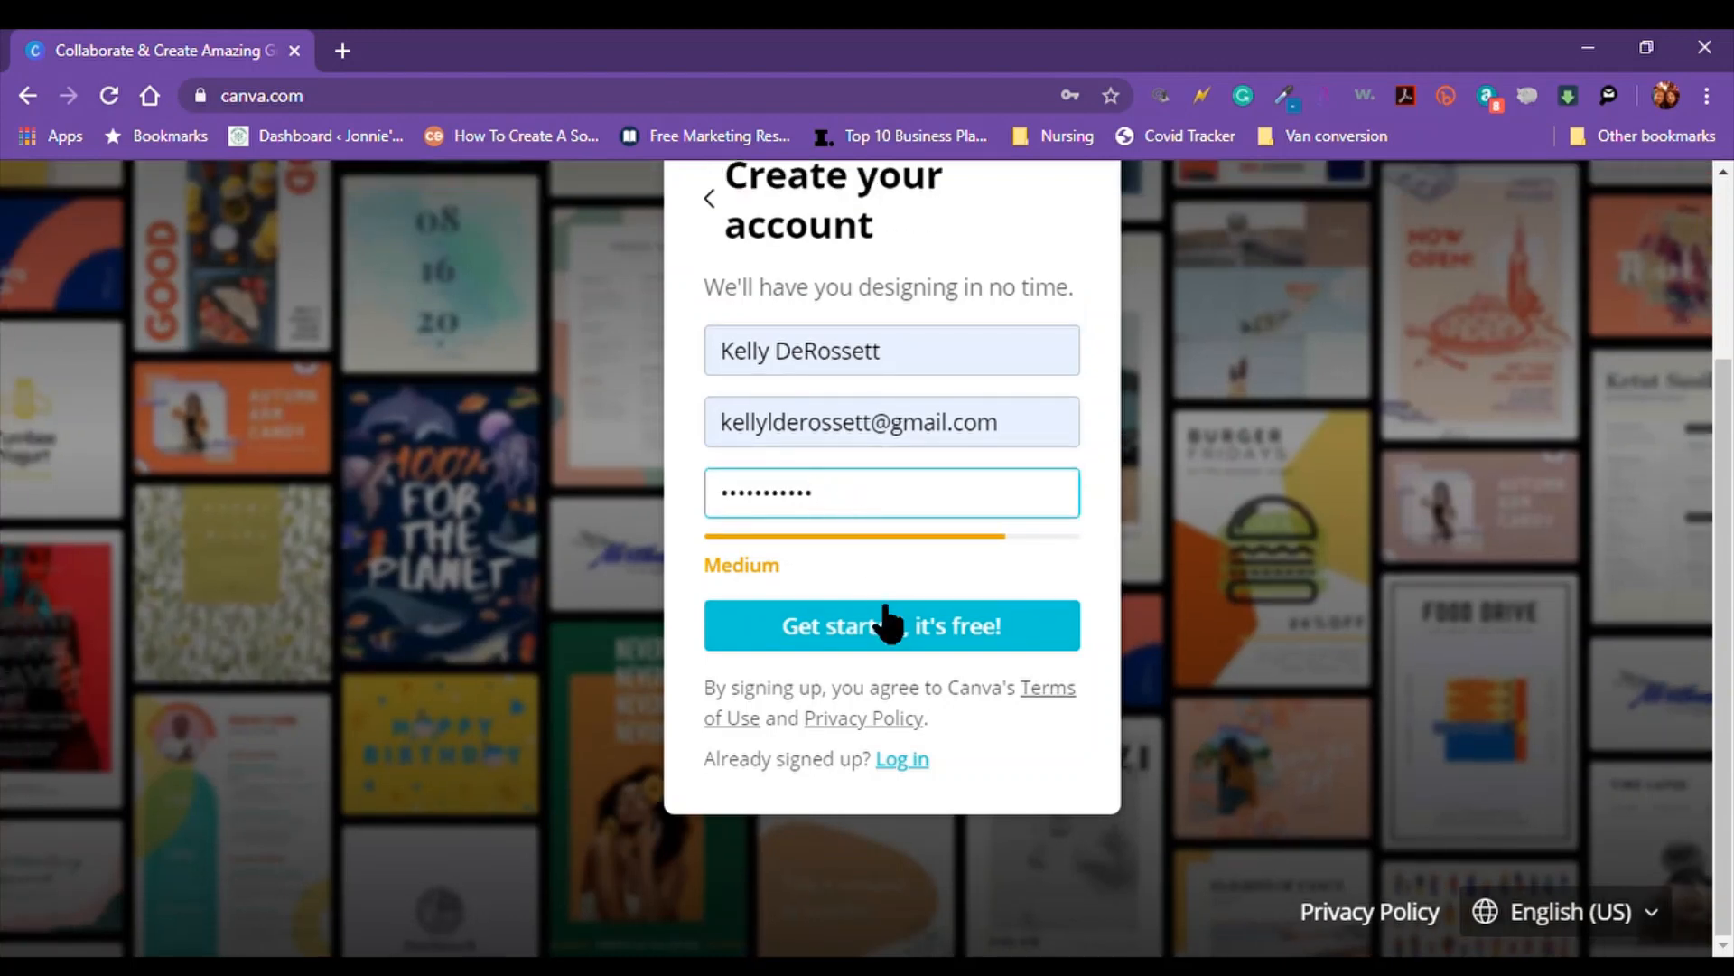
left_click(878, 623)
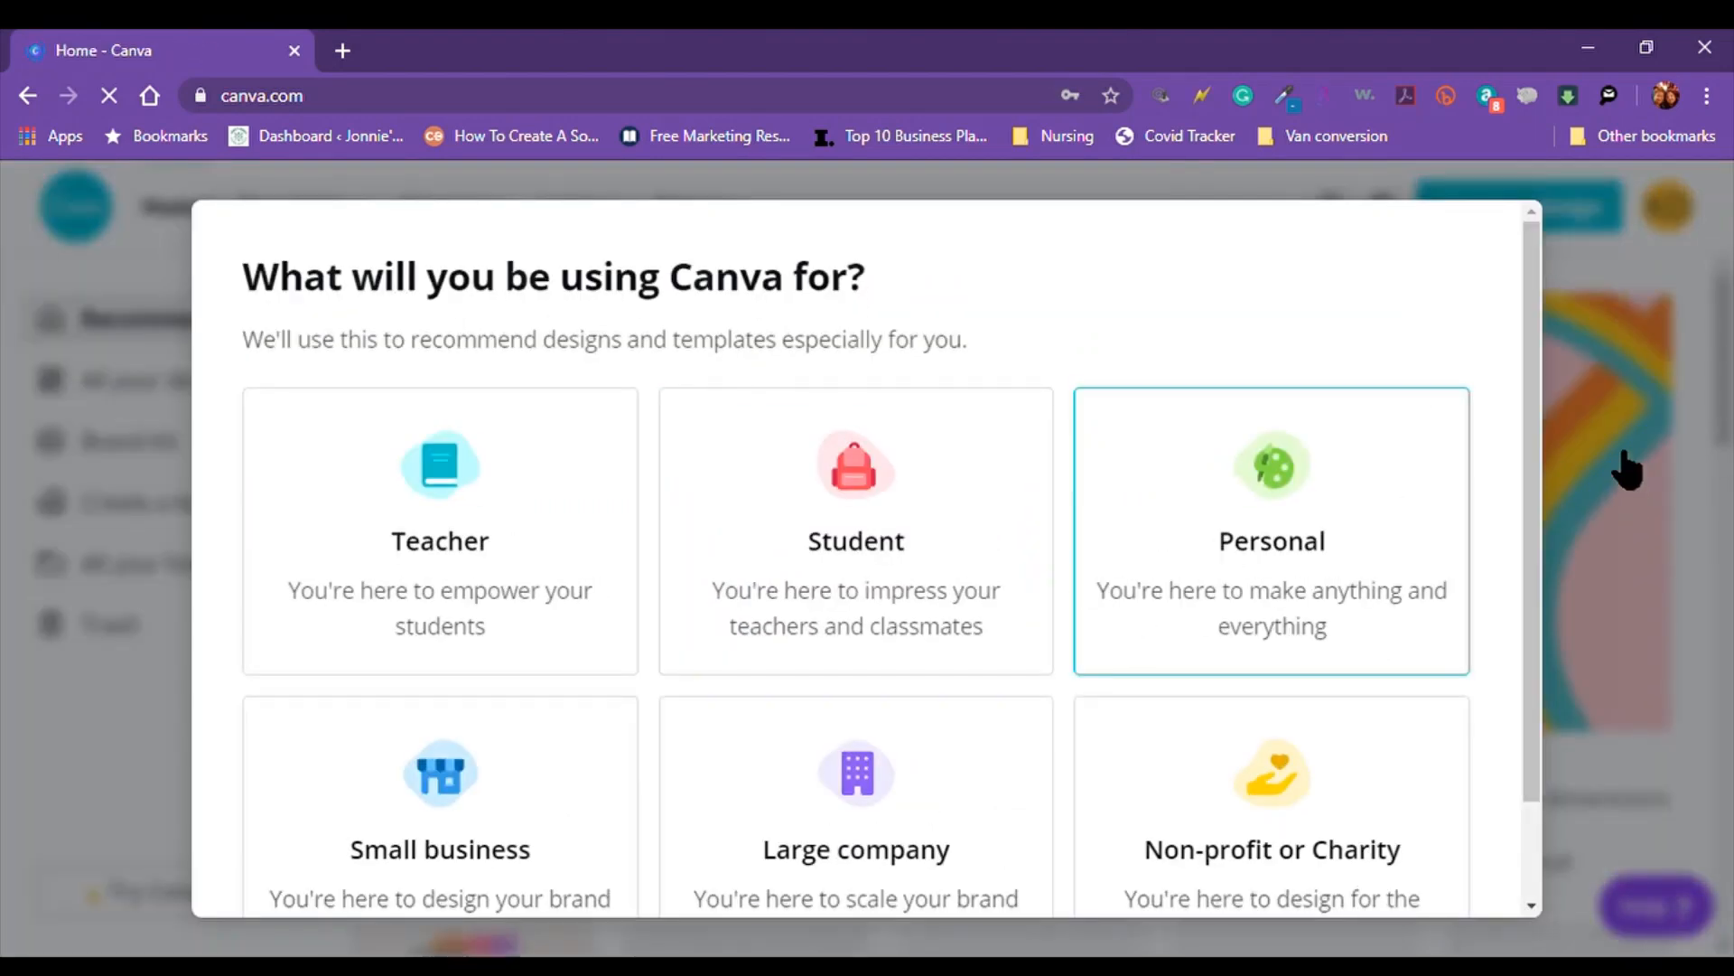
Choose Personal as what the Canva account will be used for
left_click_drag(1526, 239, 1530, 344)
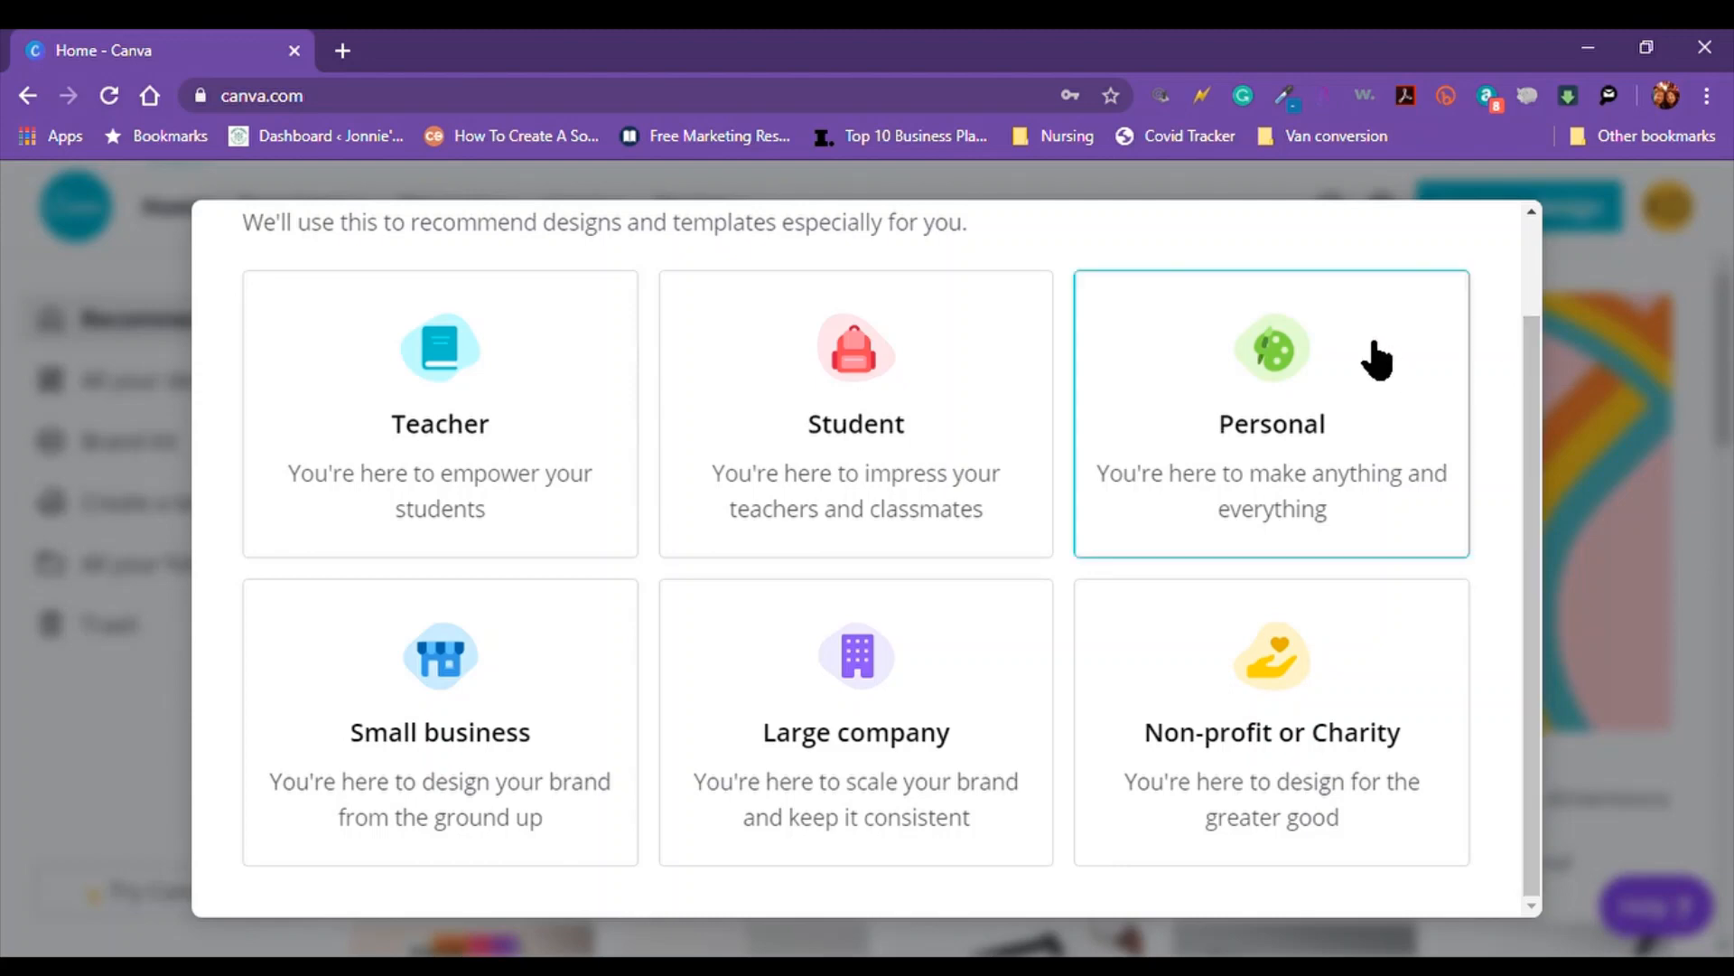
left_click(1279, 362)
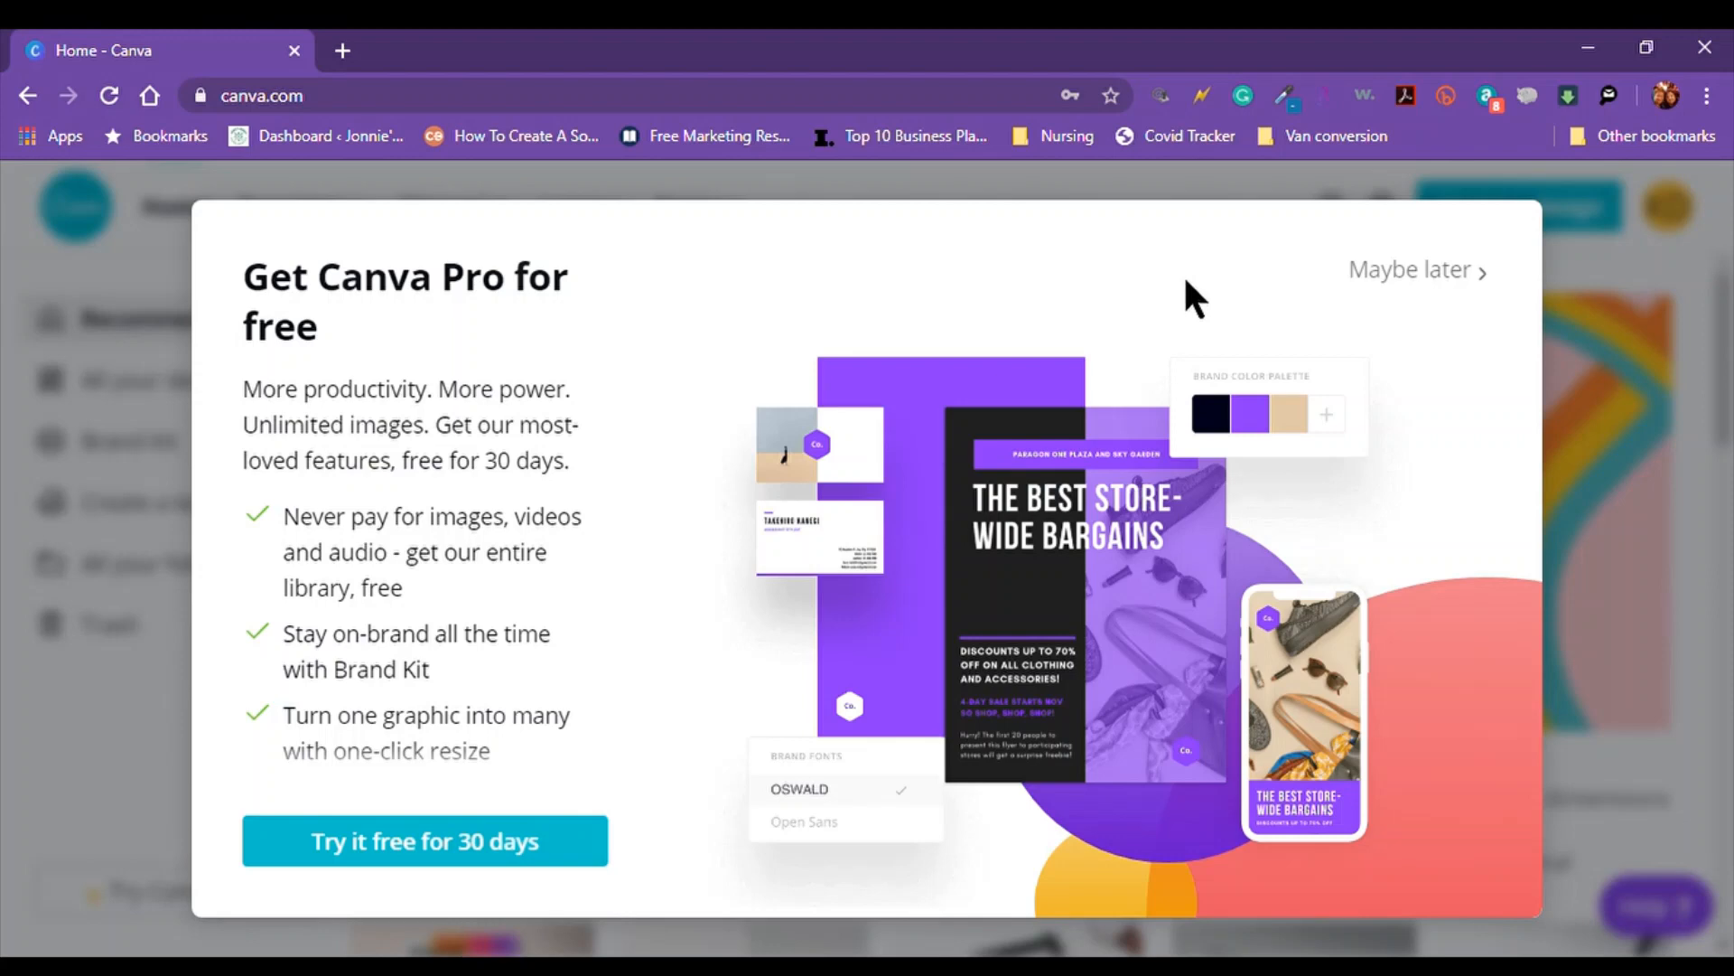
Skip the Pro trial with Maybe later and start a blank YouTube Thumbnail design
left_click(1414, 271)
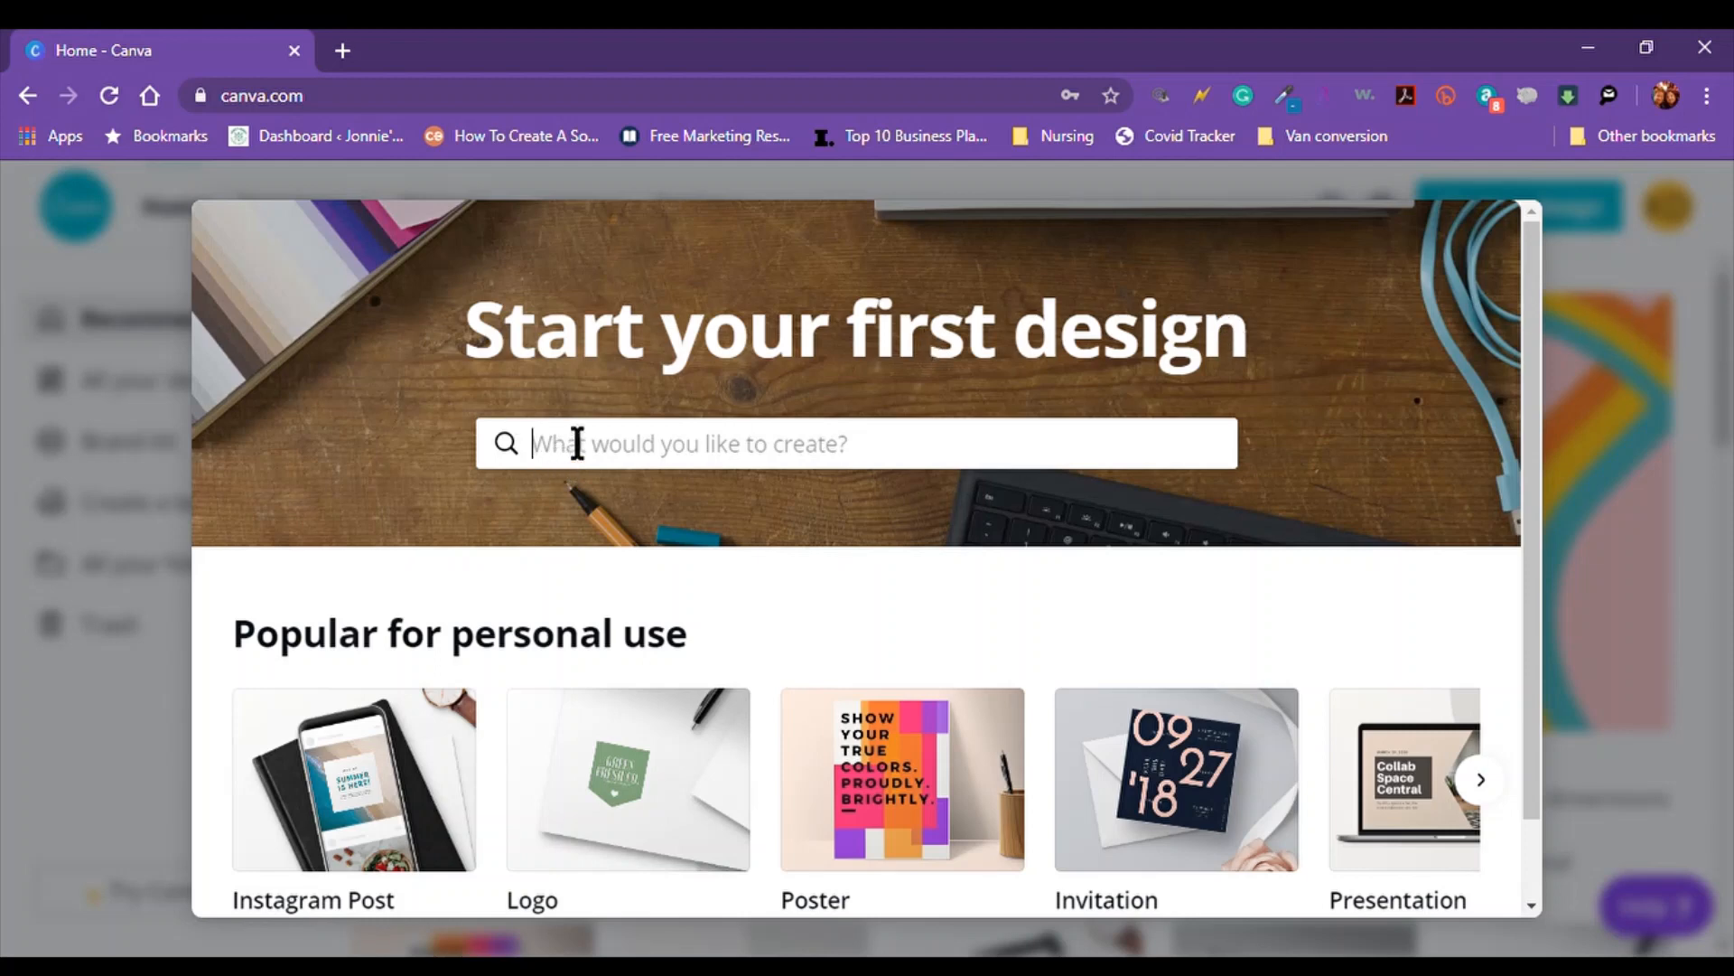
type("you")
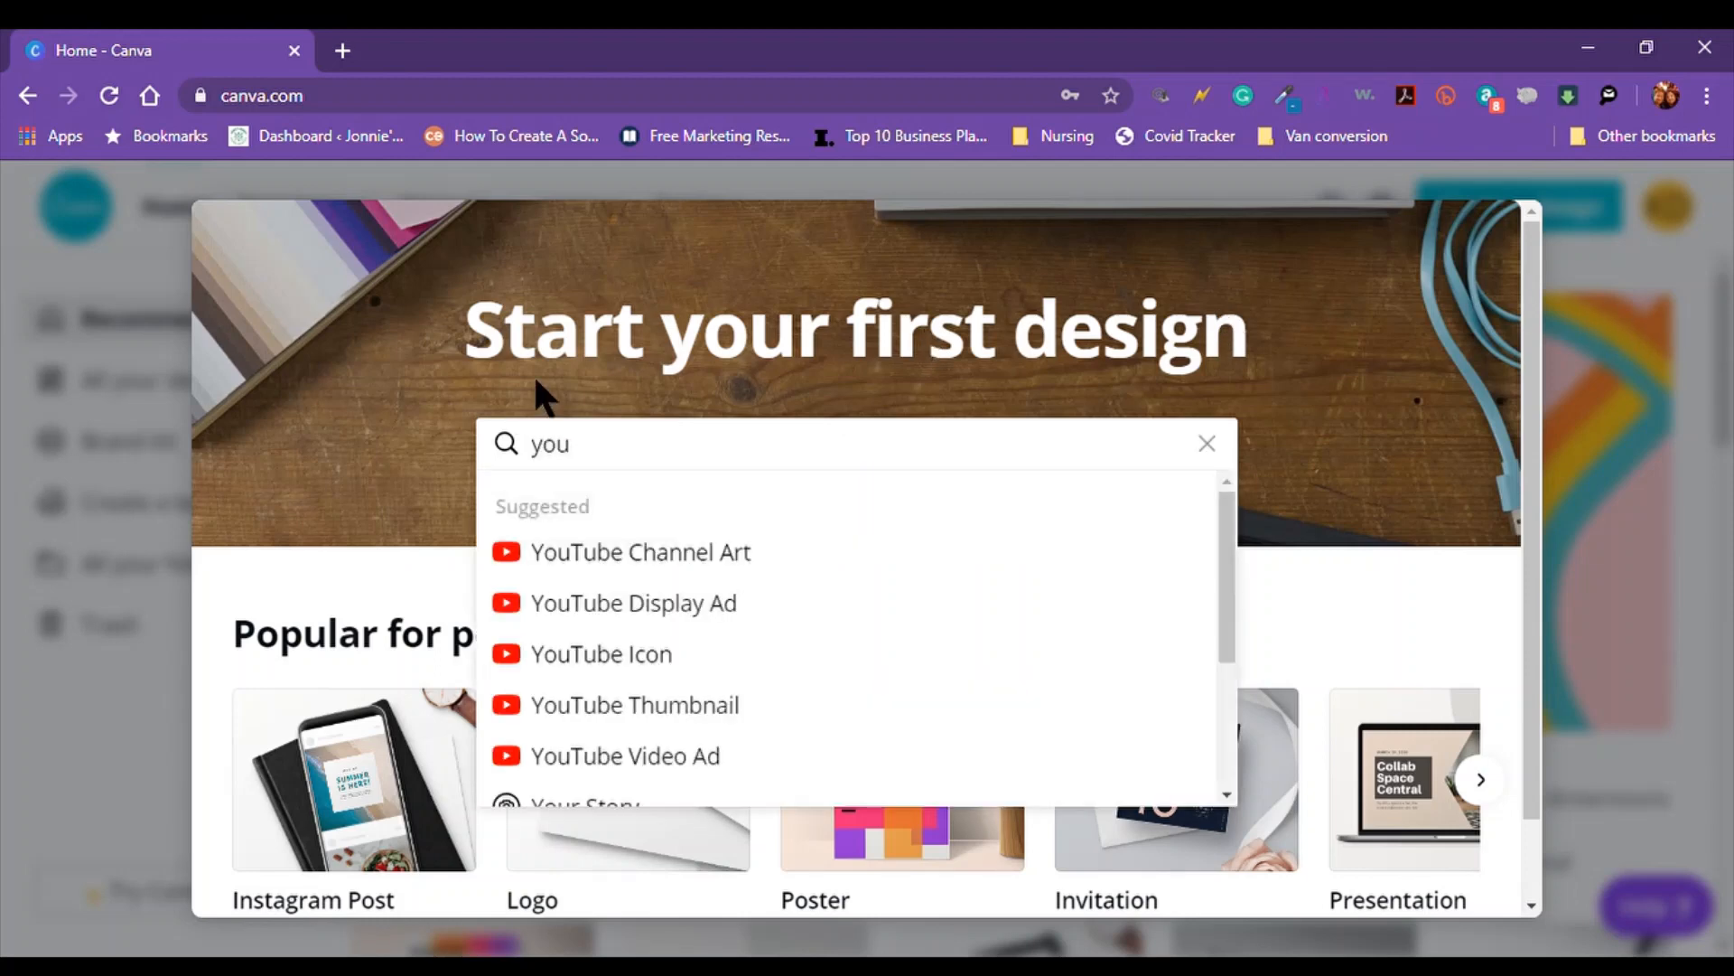
type("t")
left_click(722, 706)
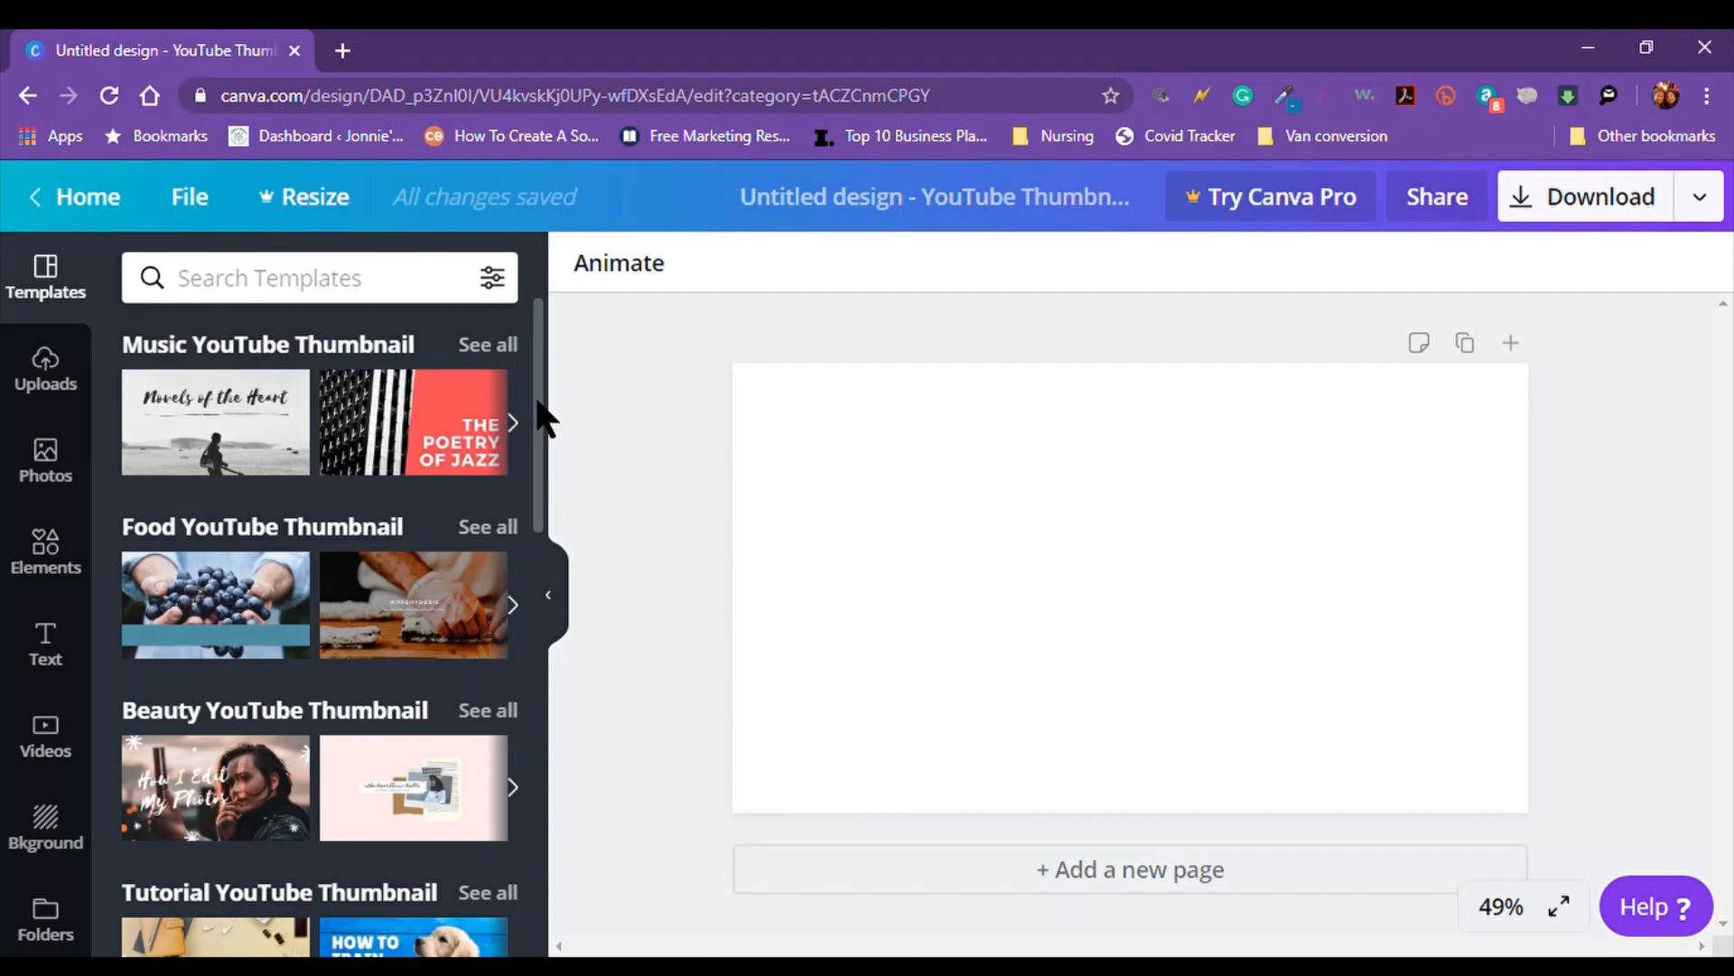
Browse all Travel YouTube Thumbnail templates and apply the Hiking Ijen Volcano one
left_click_drag(542, 417, 561, 675)
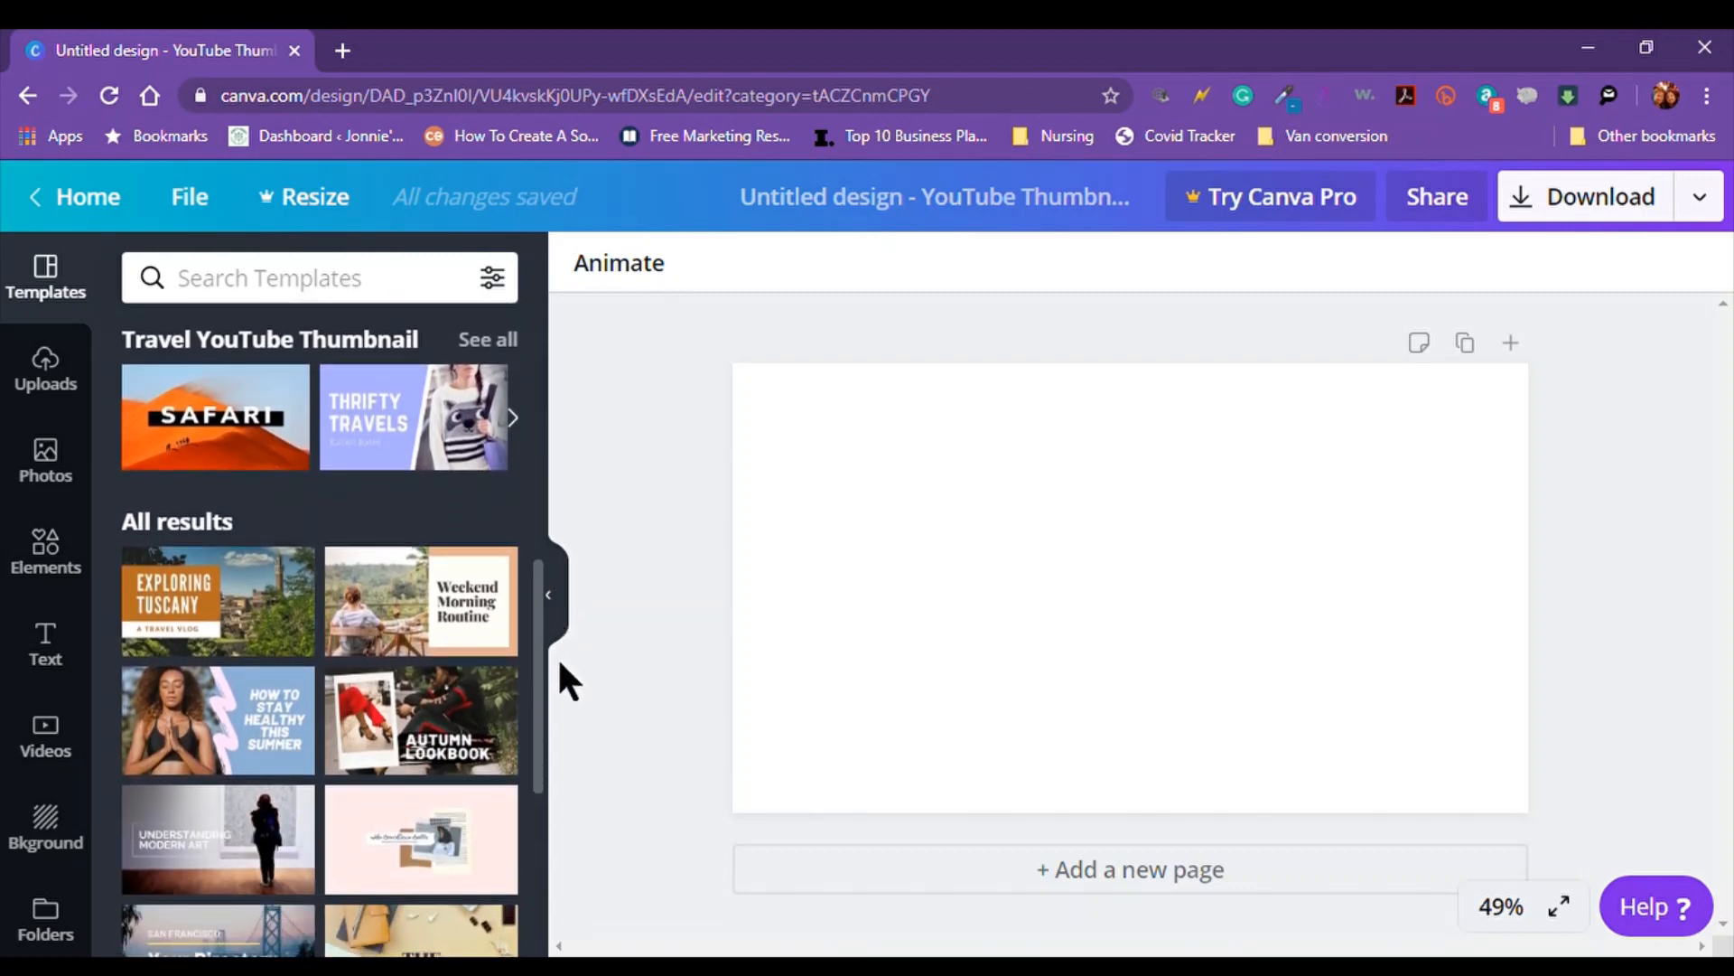
left_click_drag(556, 656, 558, 625)
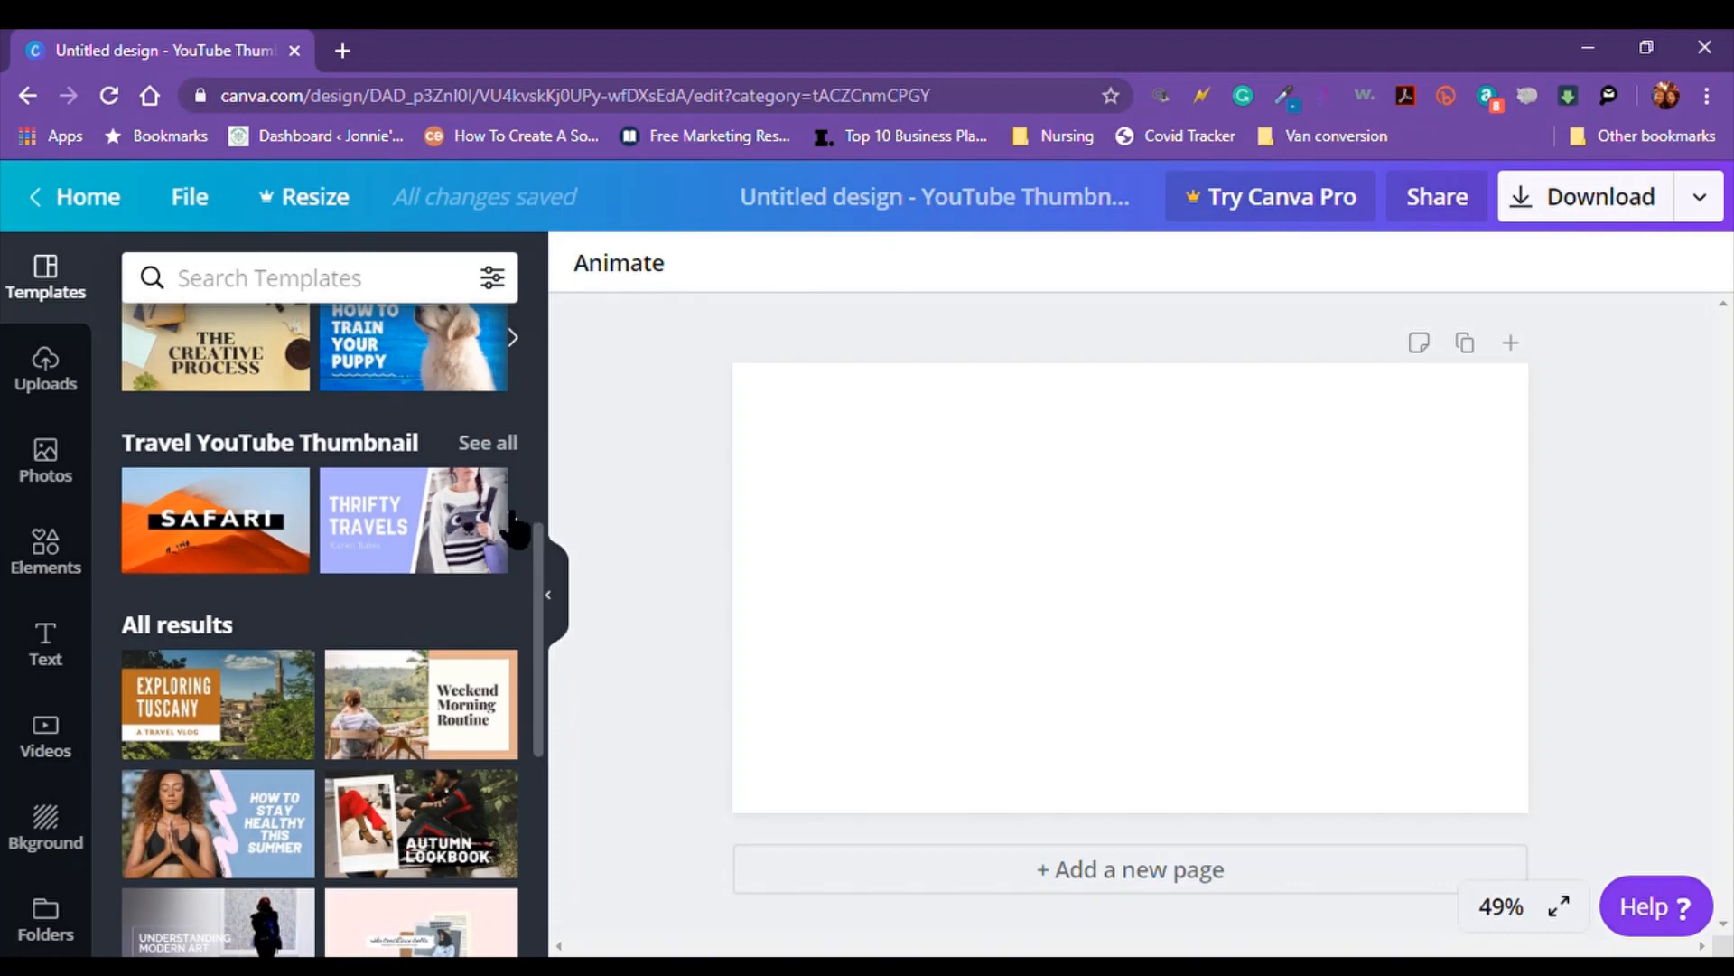
left_click(489, 442)
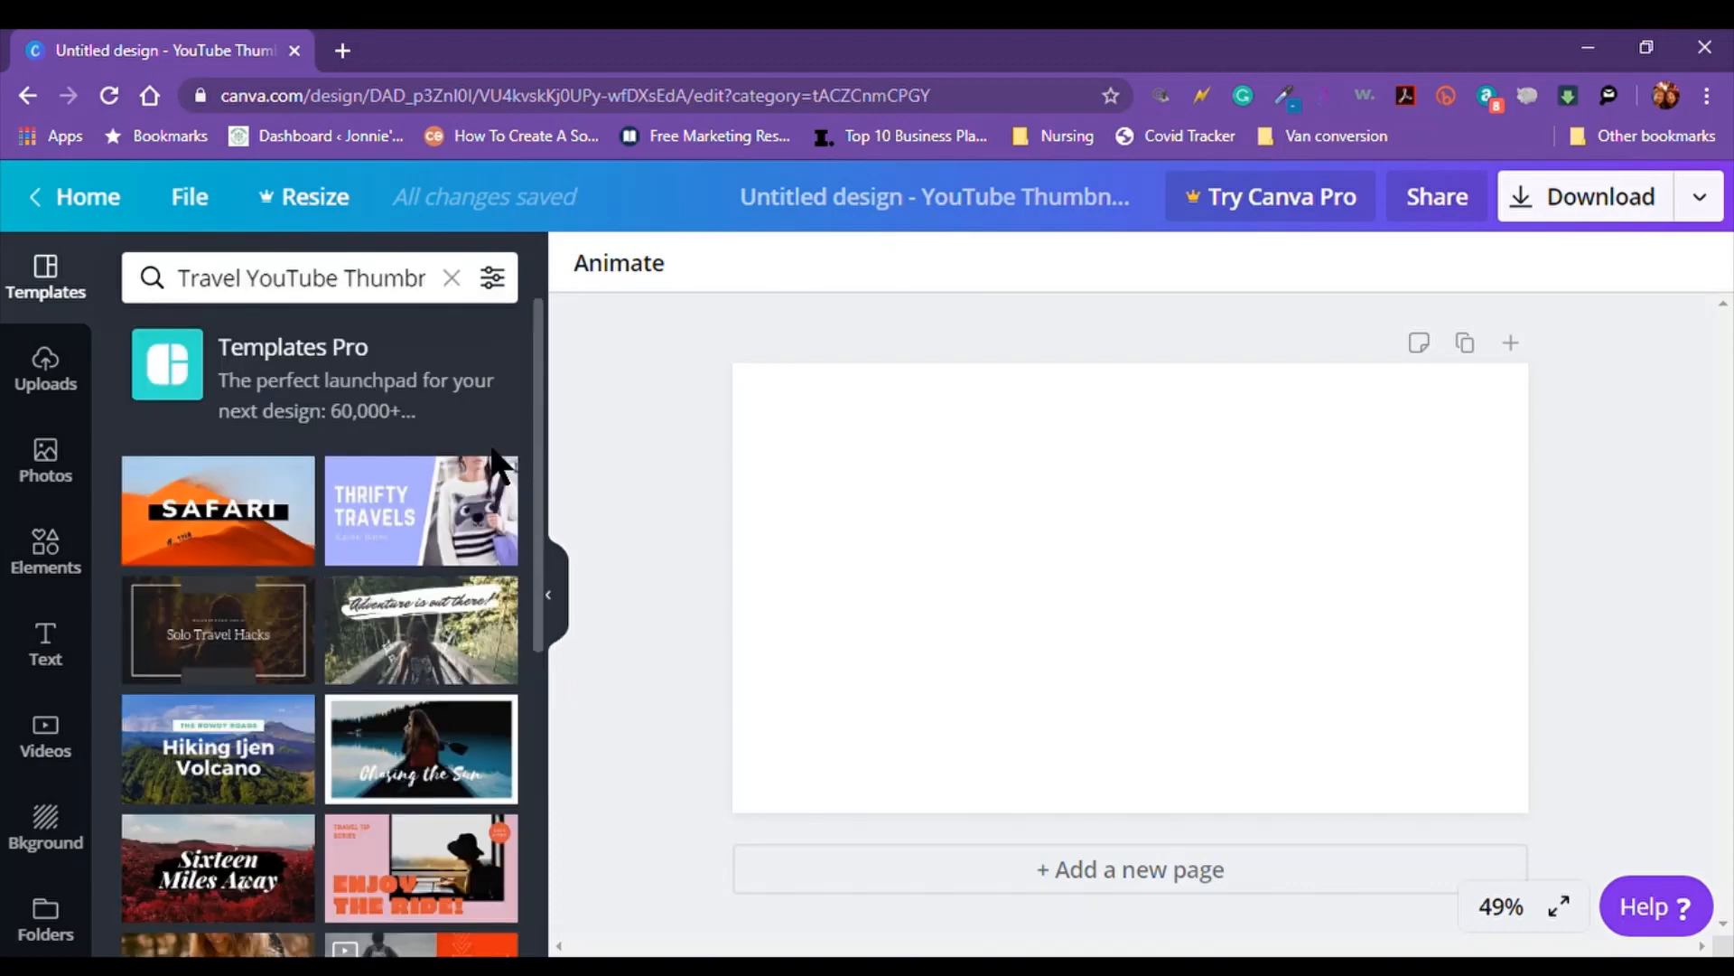
scroll(542, 512, "down", 2)
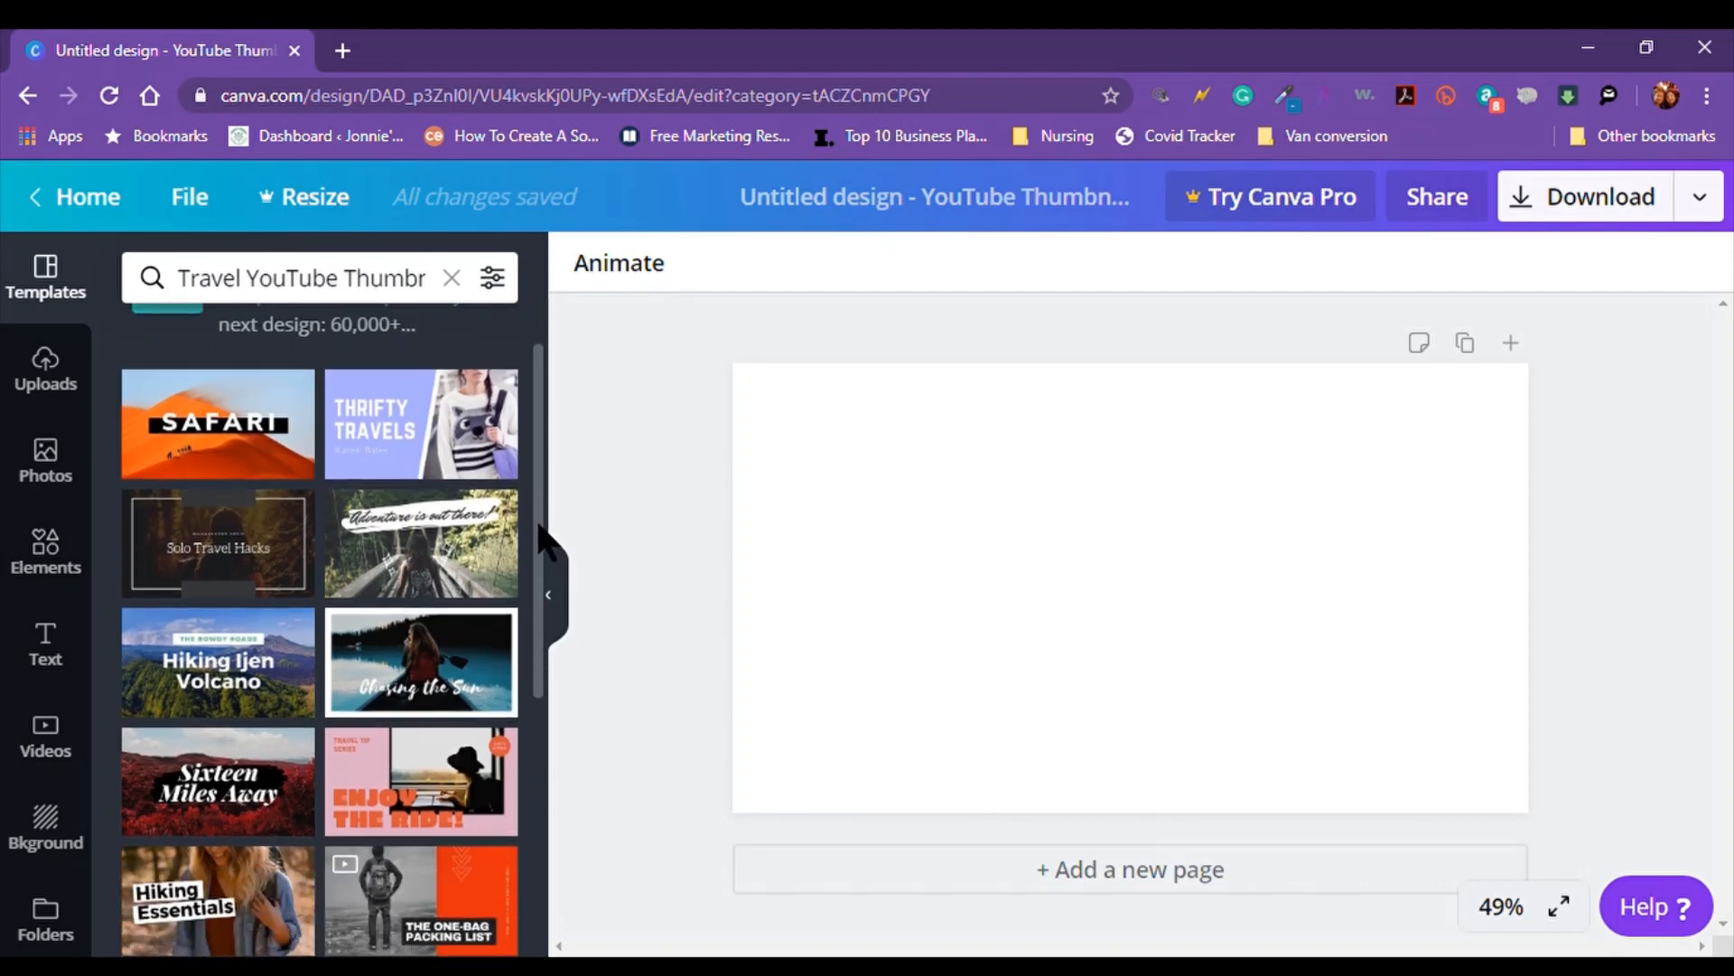
left_click(224, 617)
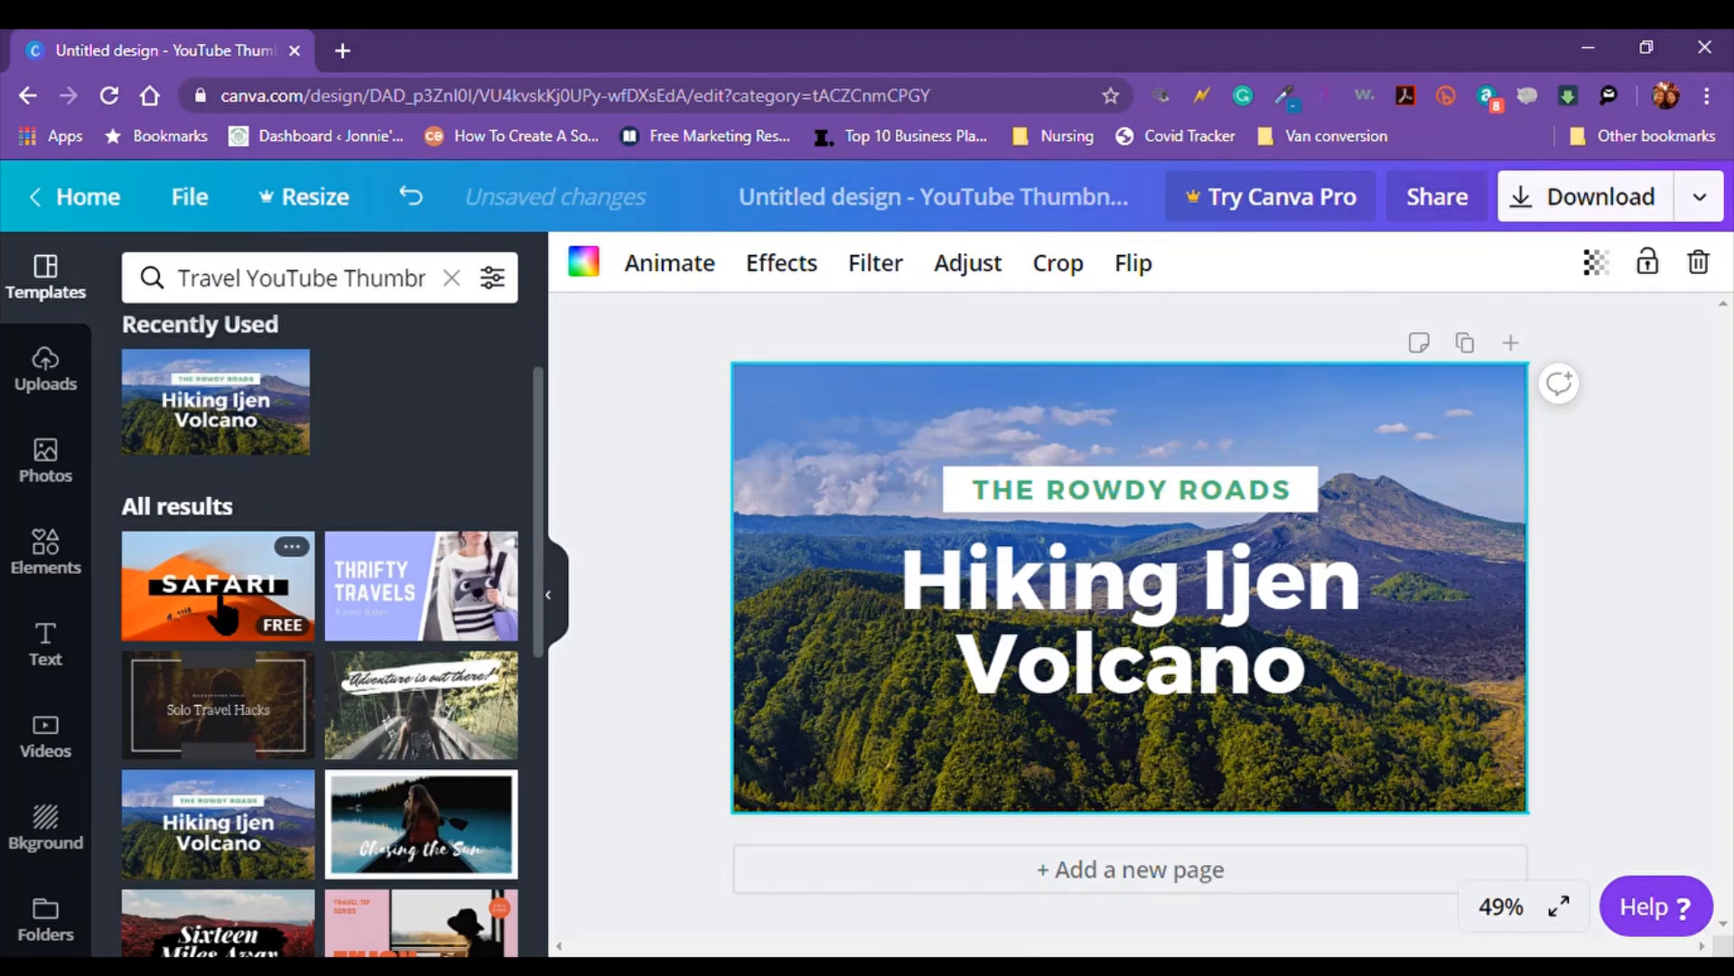
Replace 'Ijen Volcano' in the heading with 'Hawaii' so it reads Hiking Hawaii
left_click(1217, 603)
left_click_drag(1206, 587, 1342, 670)
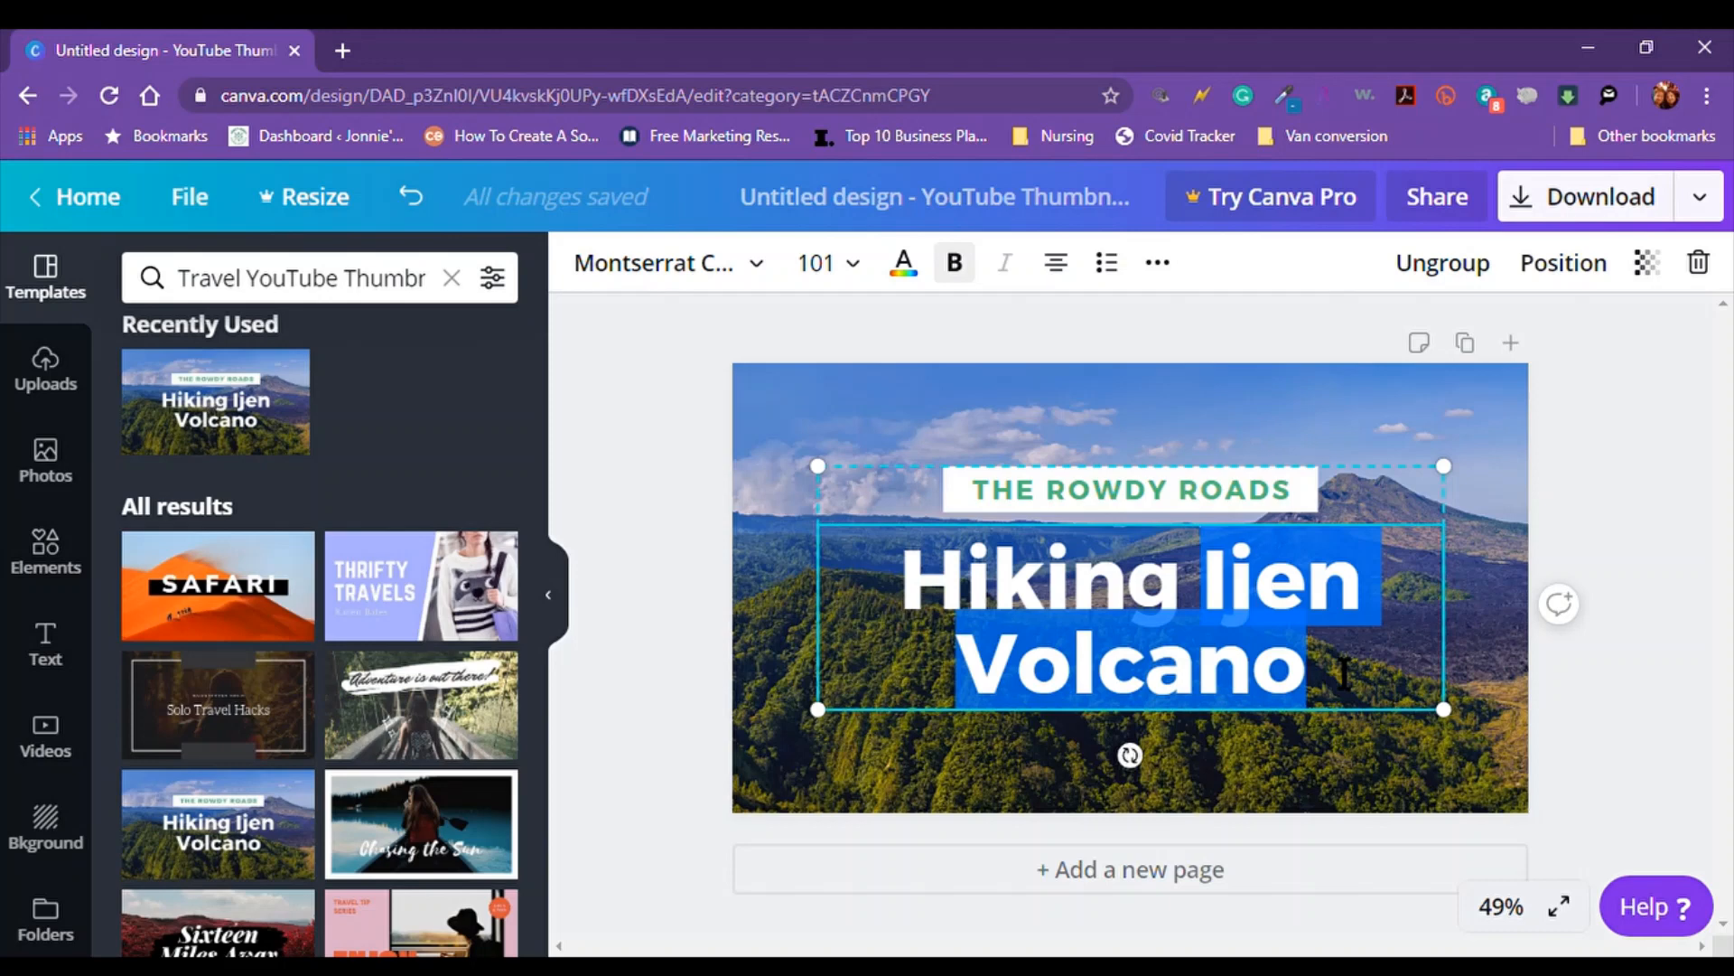
type("Hawa")
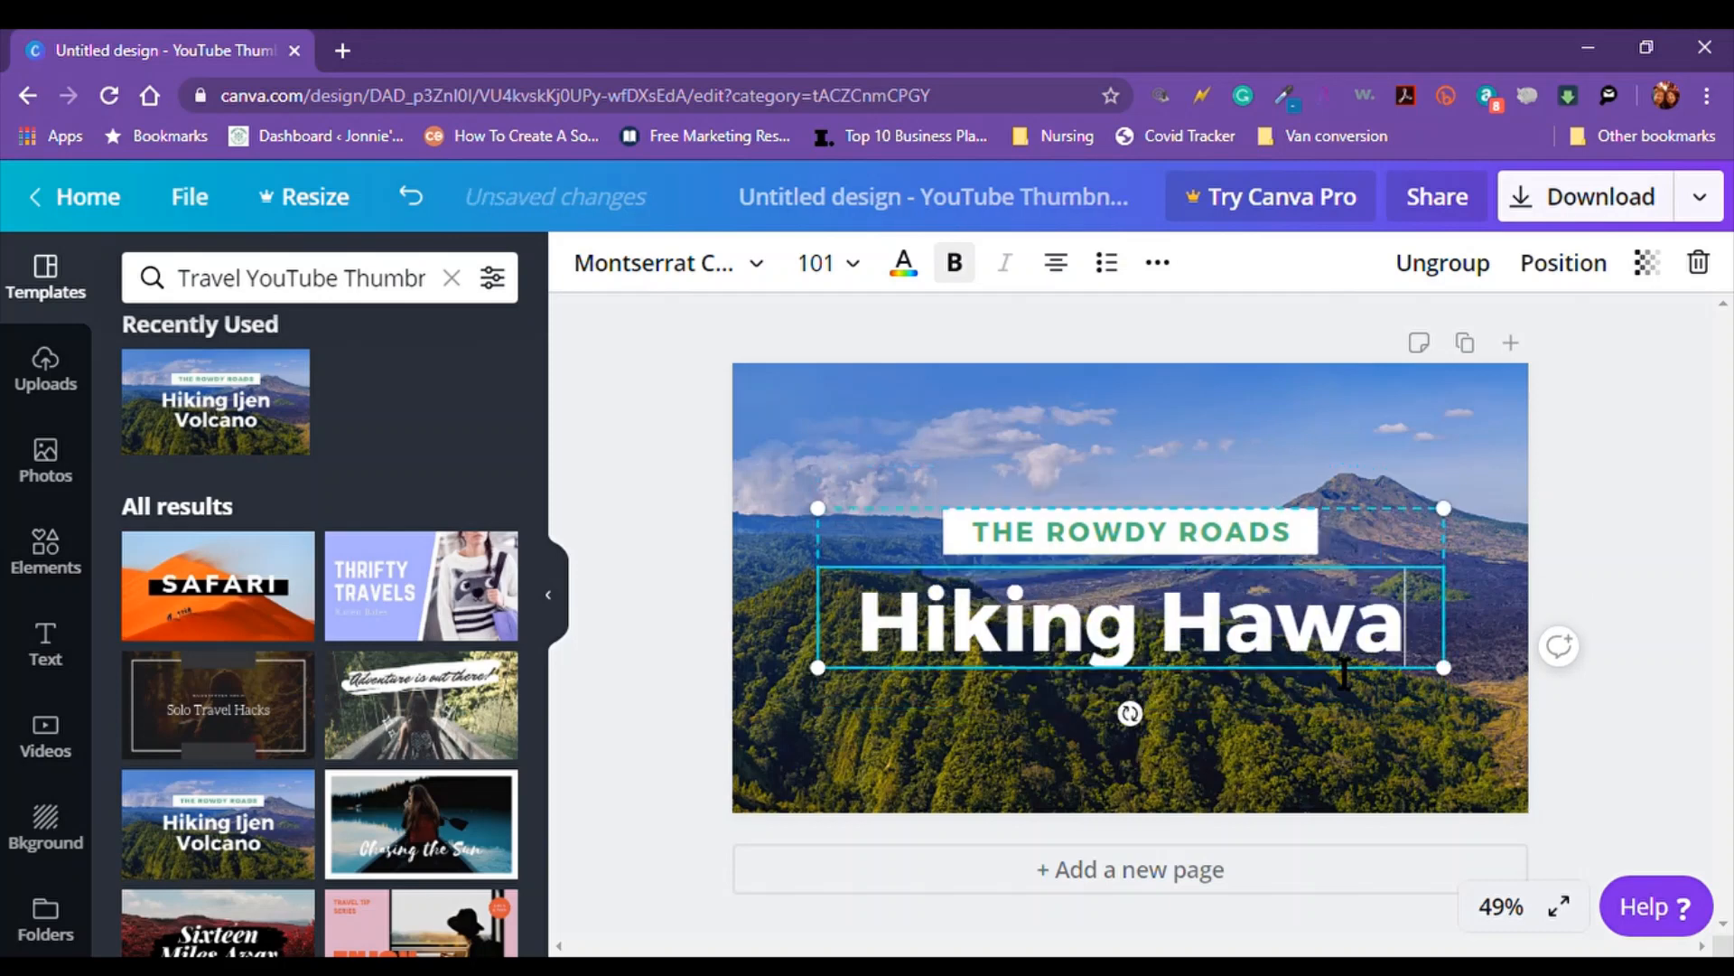
type("ii")
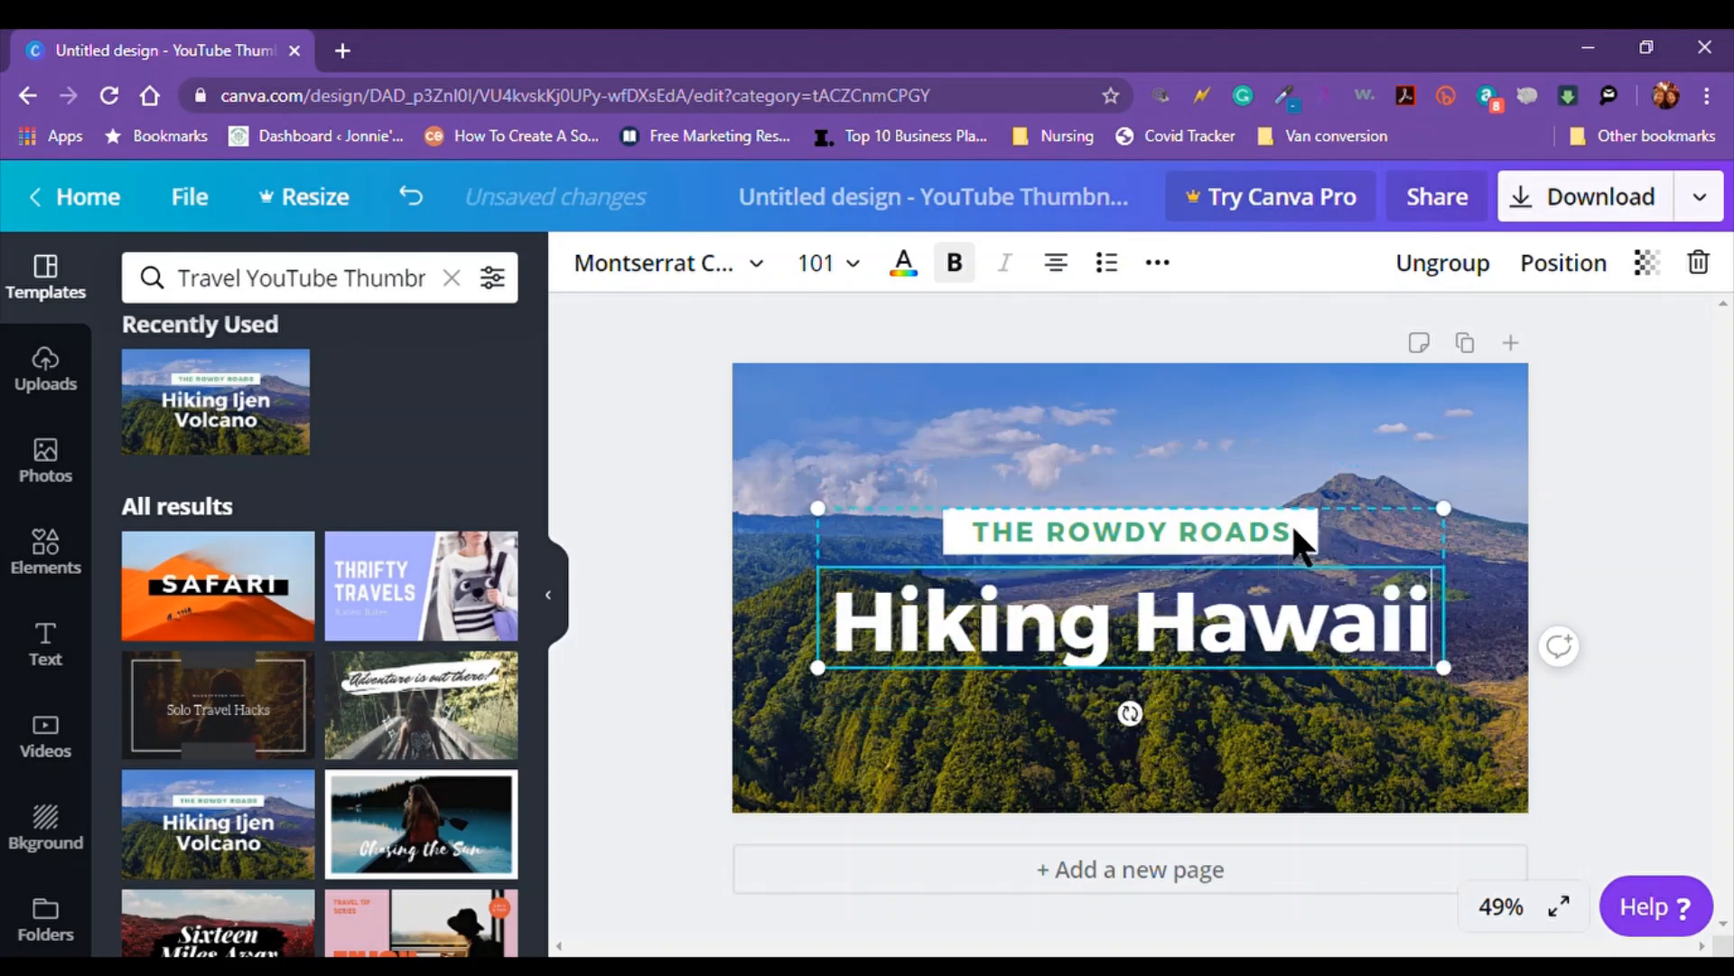
Retype the banner above the heading as 'Jonnie's Journey'
double_click(1292, 527)
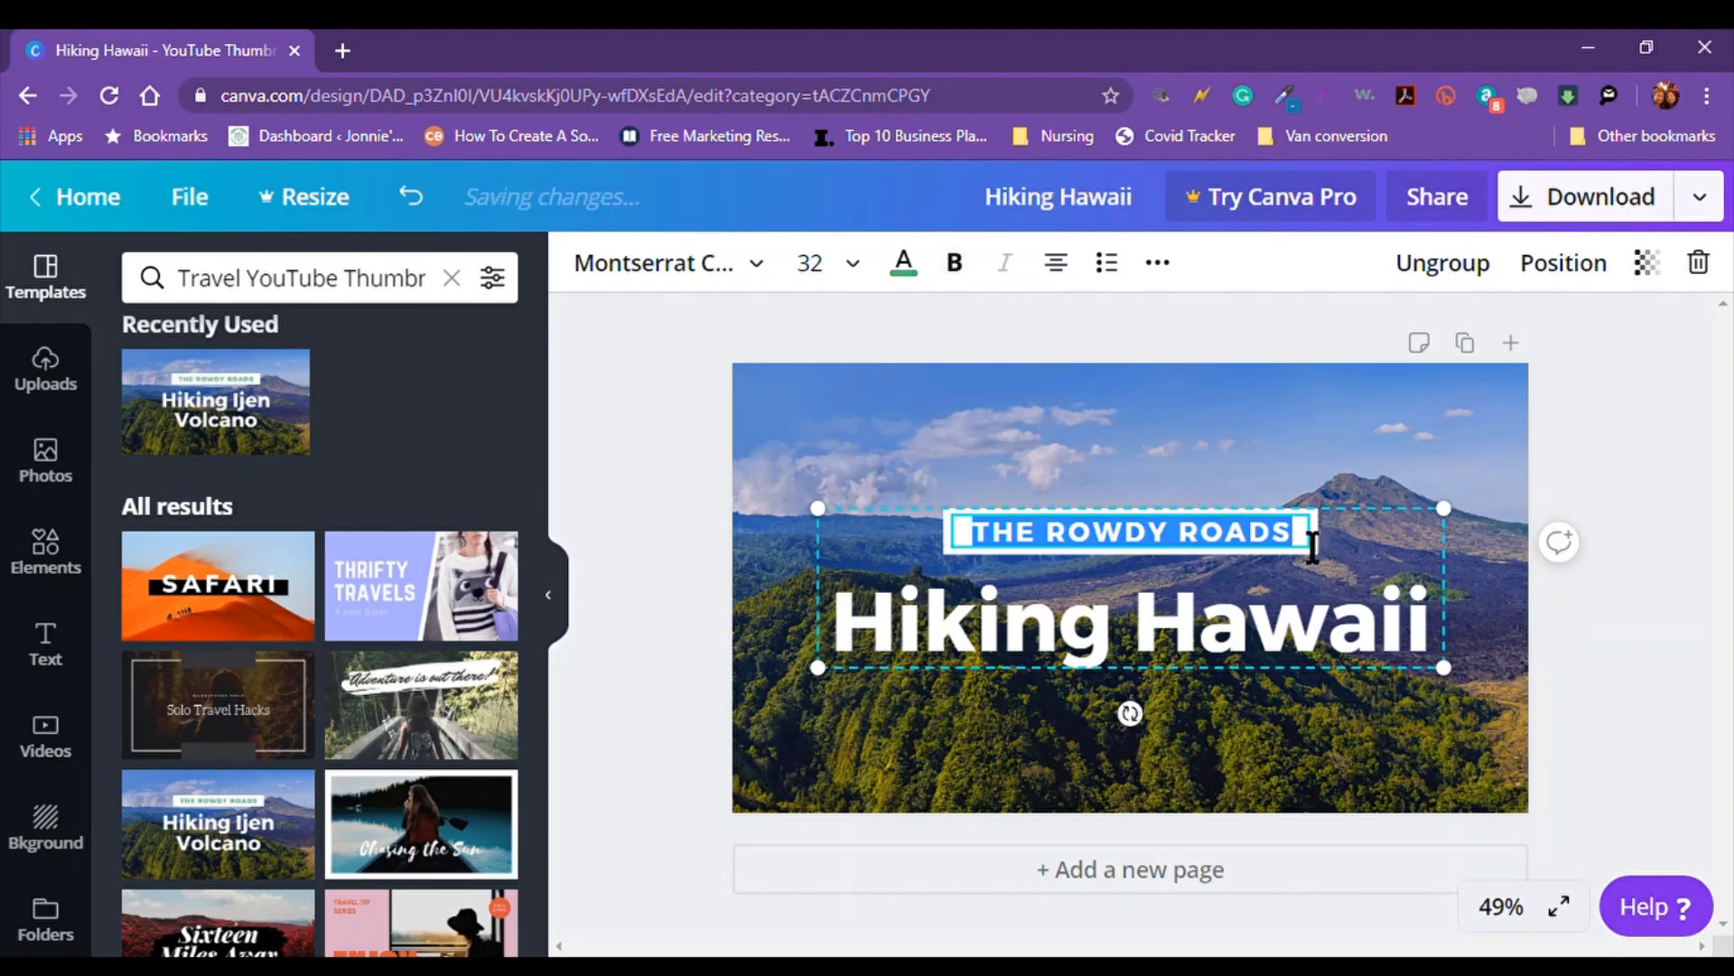
type("Jonnie's Jo")
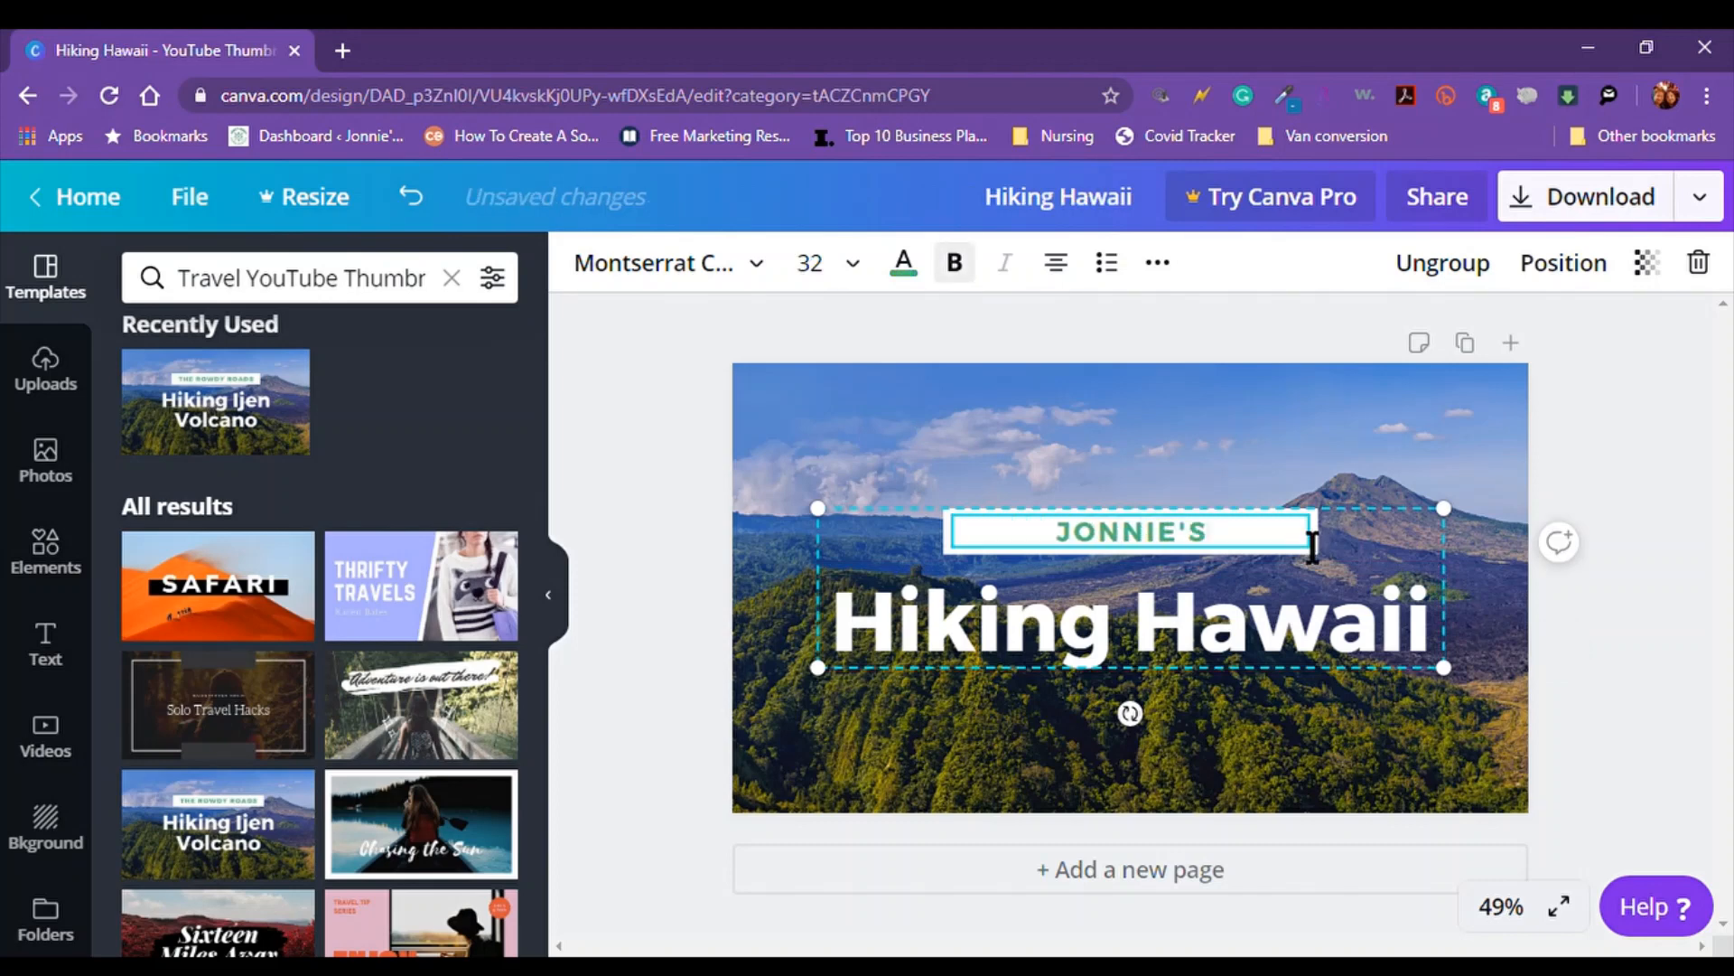
type("u")
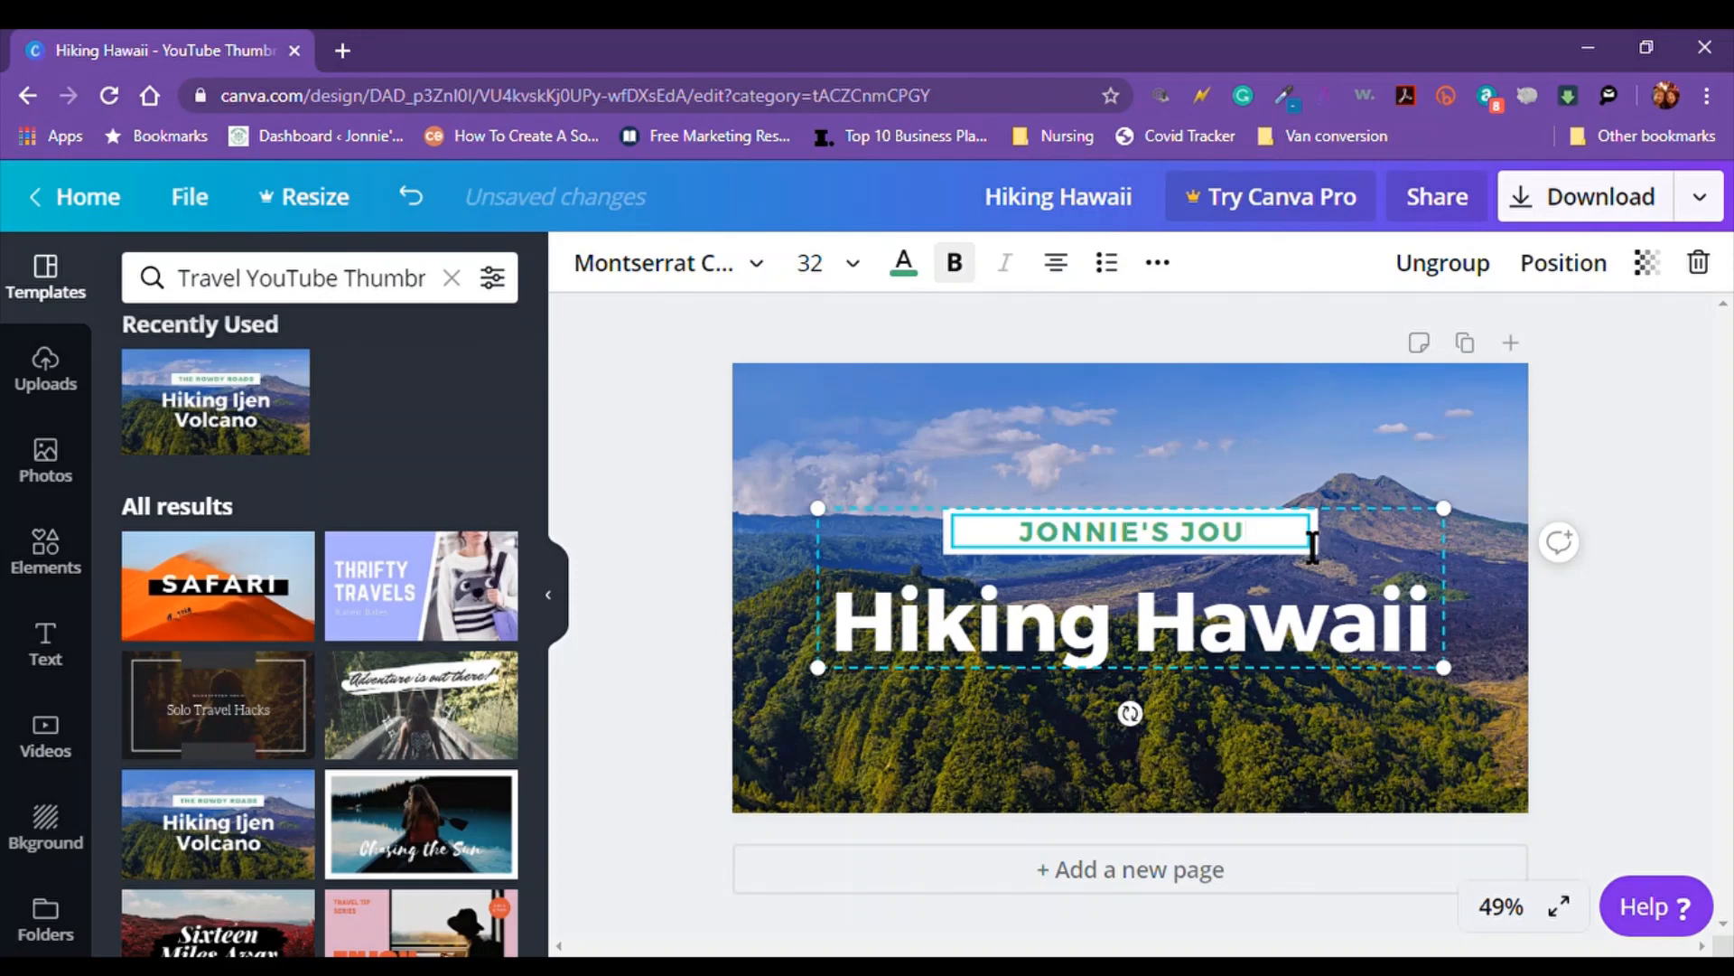
type("r")
key("BackSpace")
type("rne")
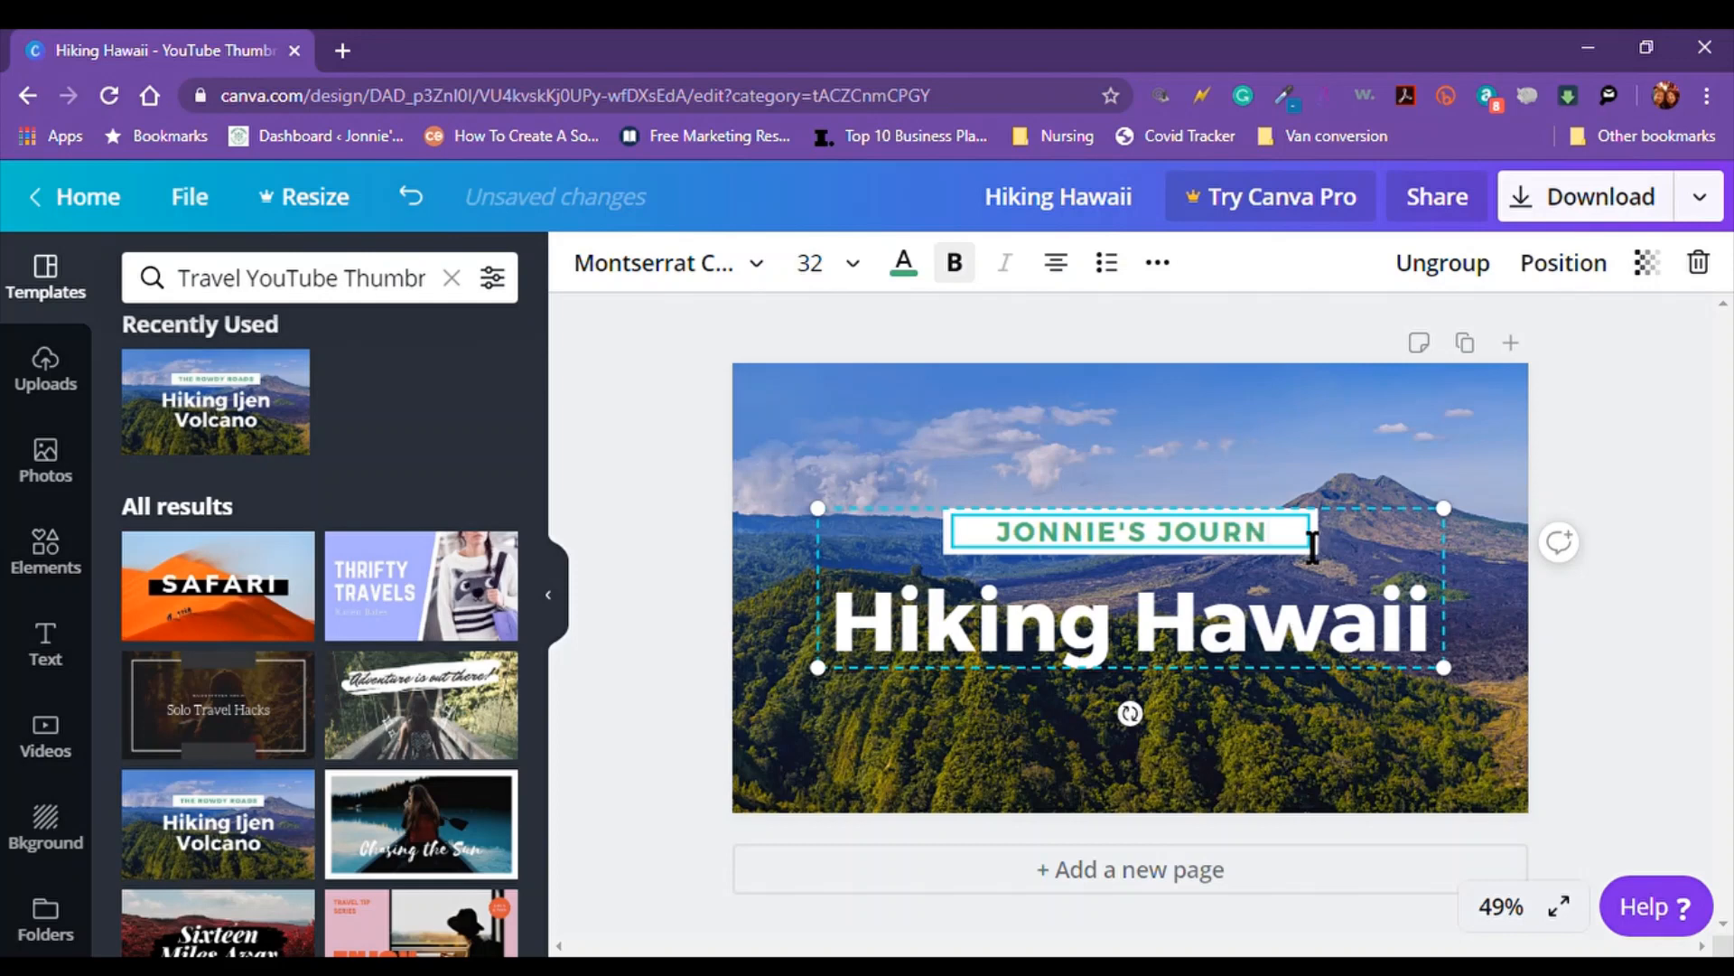
type("y")
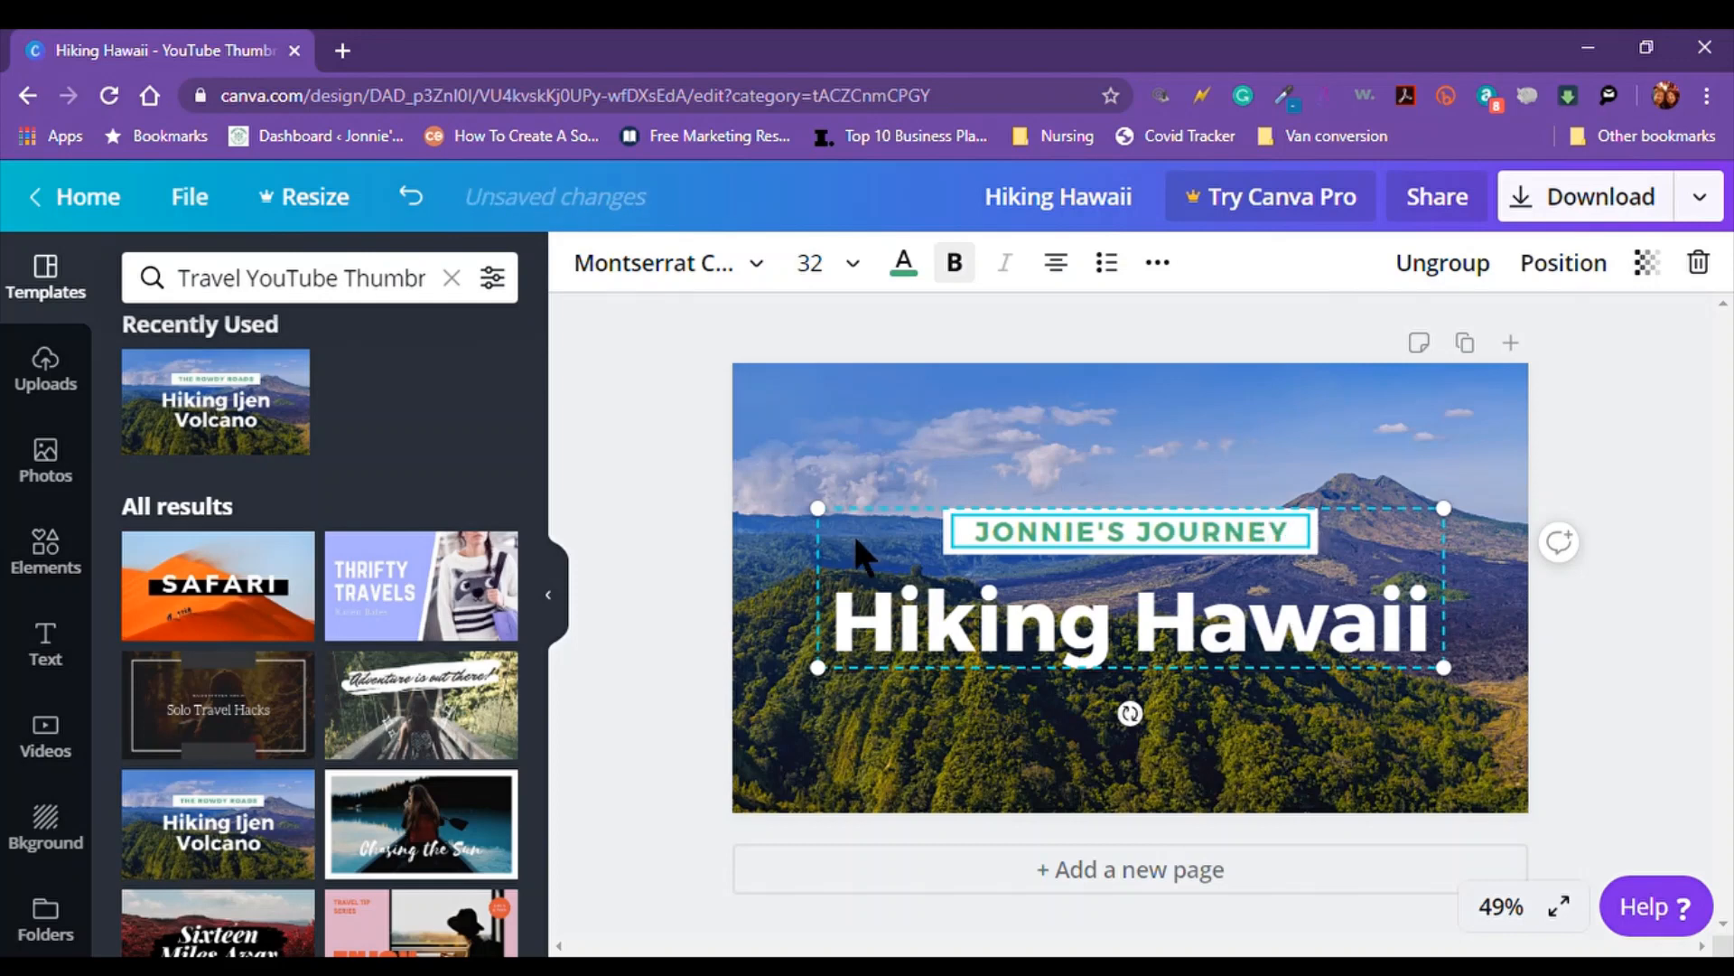
Enlarge the Hiking Hawaii title and its banner group by dragging corner handles
left_click(659, 511)
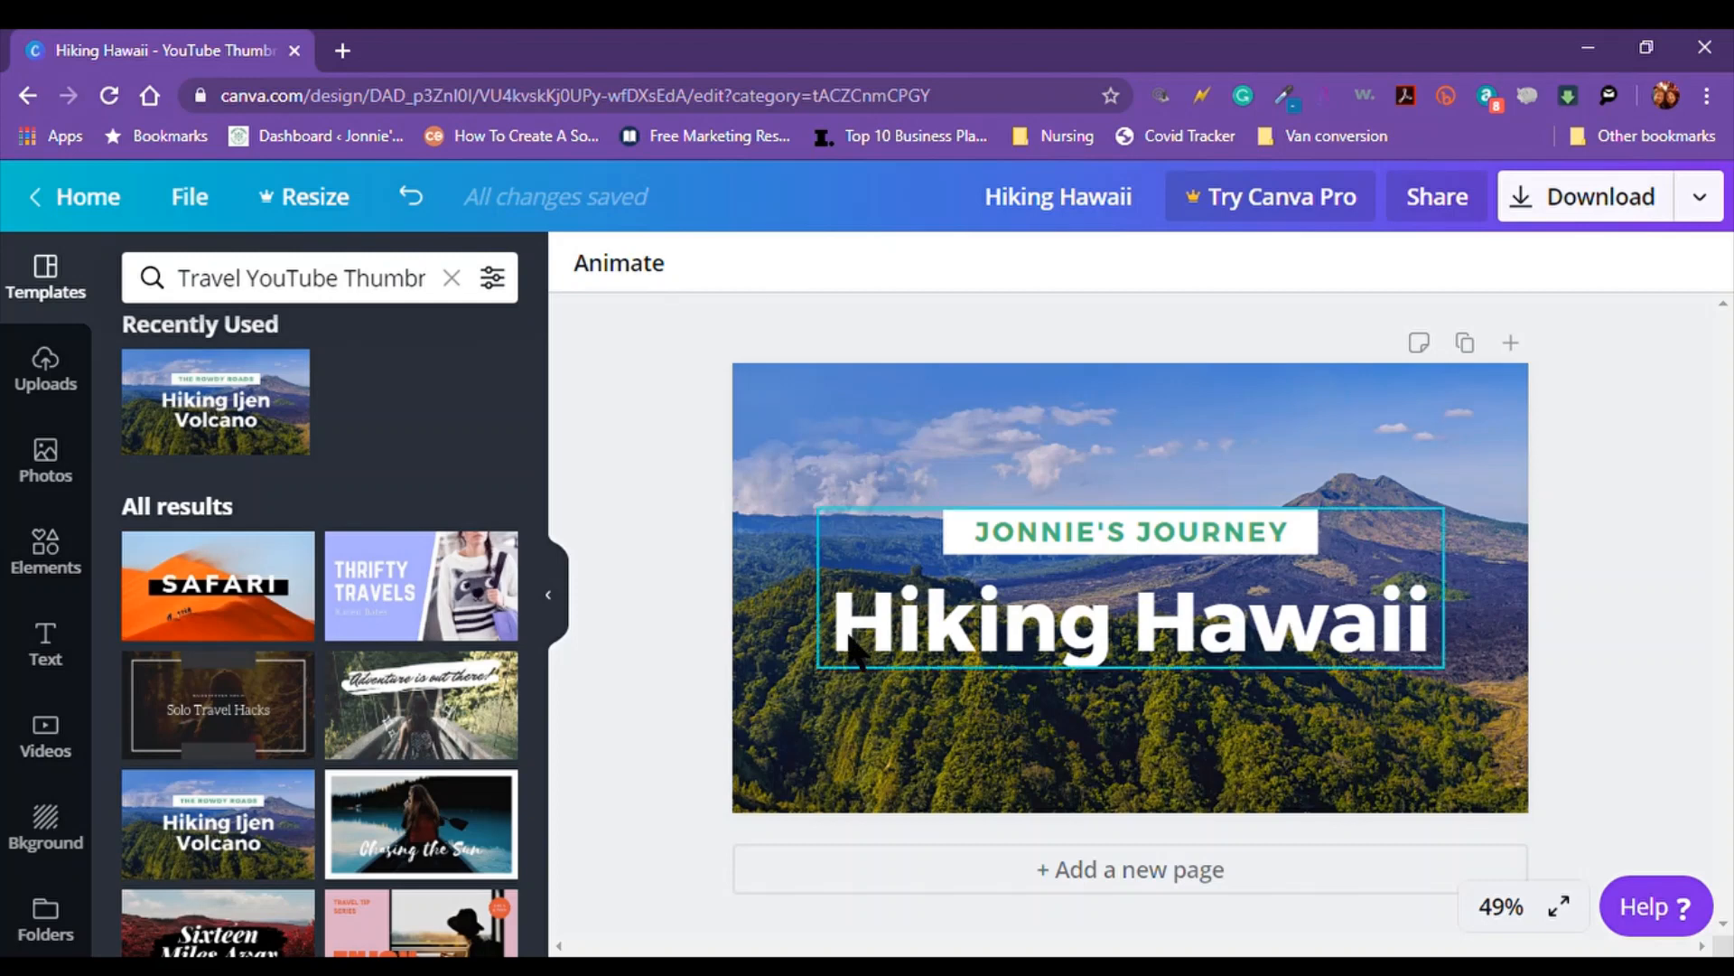
left_click(1150, 537)
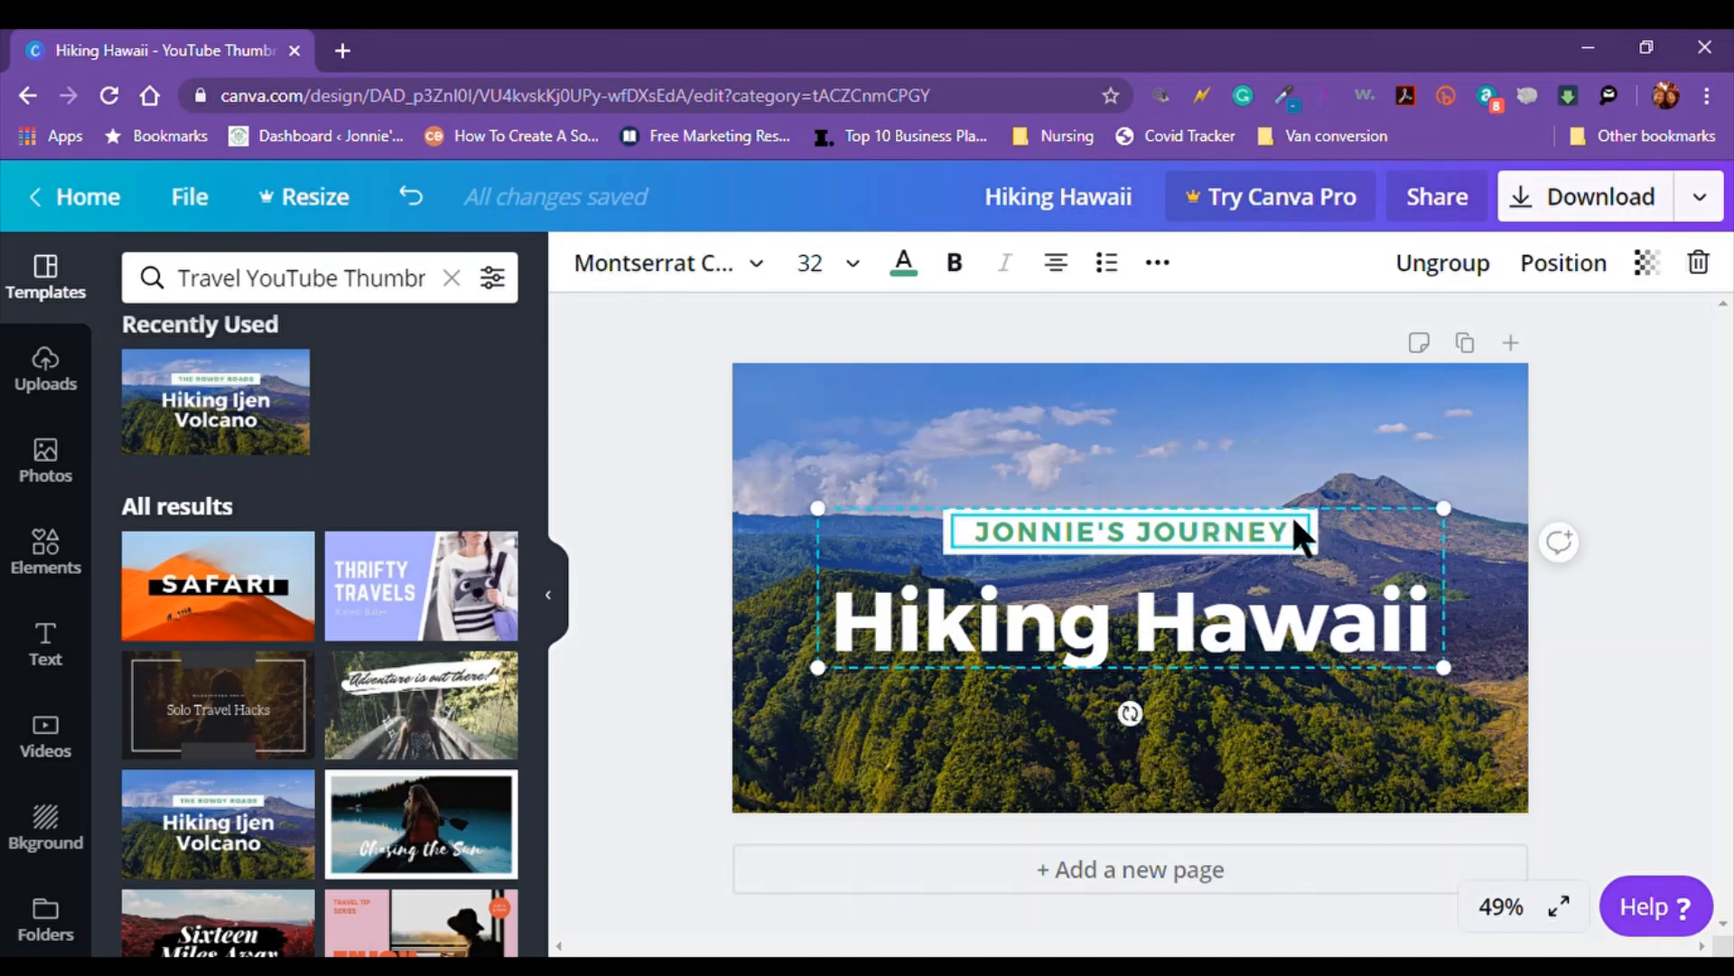
left_click(1366, 607)
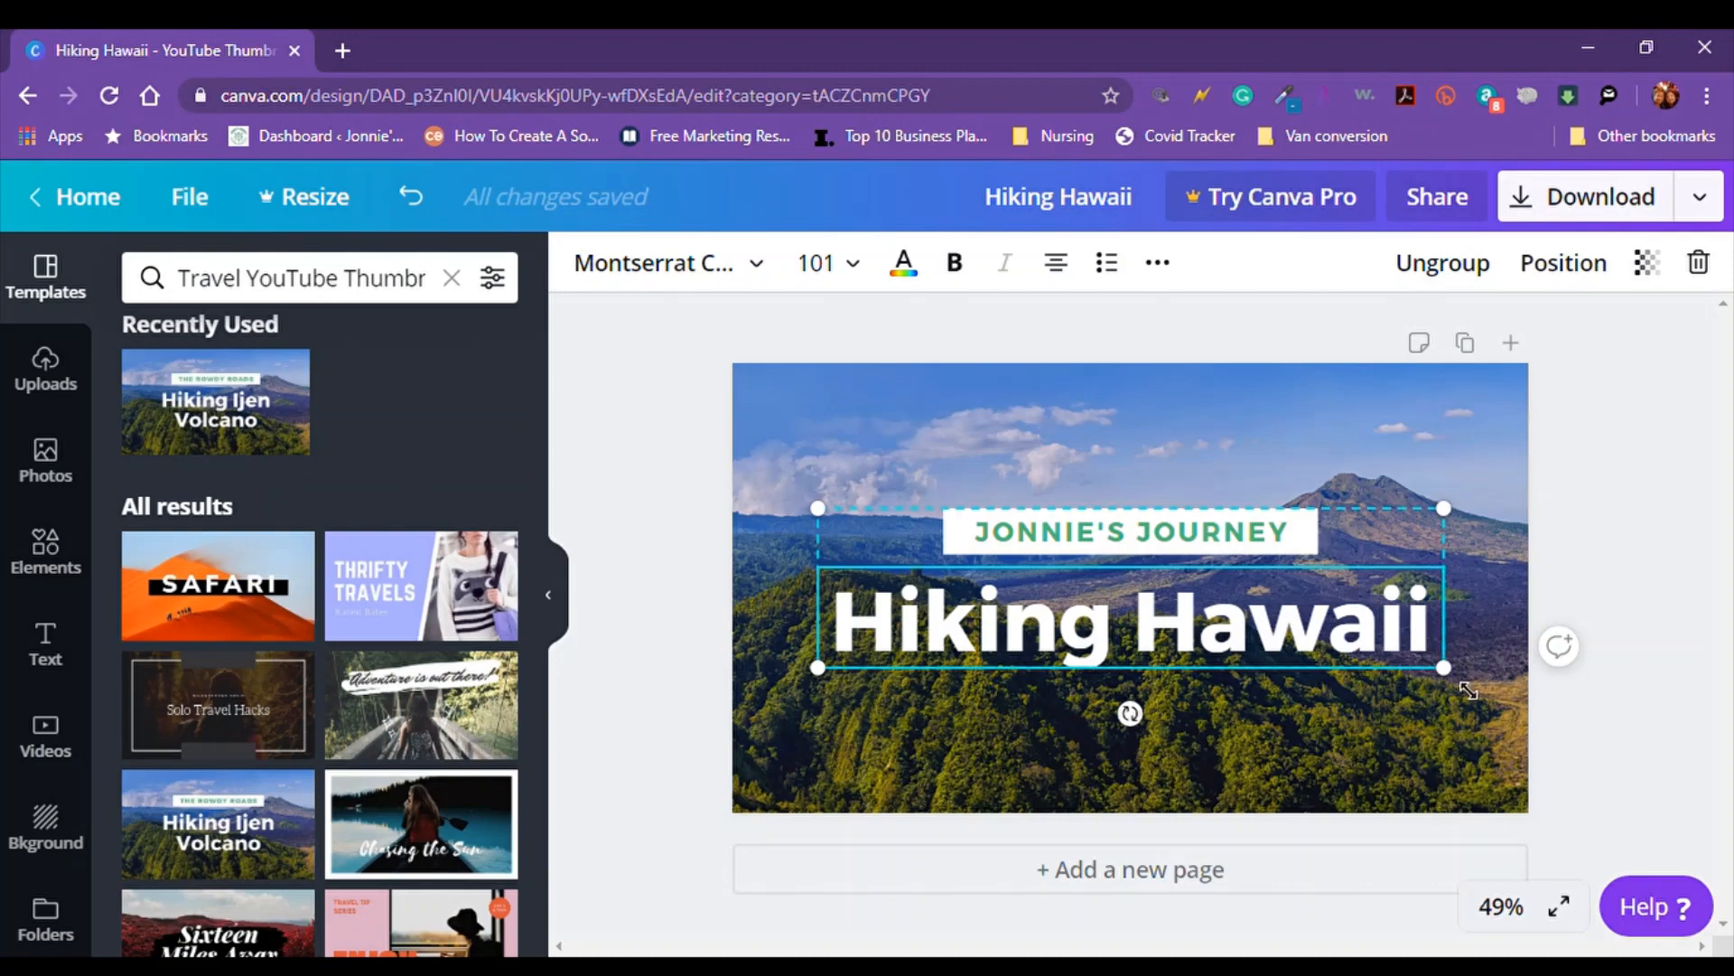
left_click_drag(1444, 667, 1550, 788)
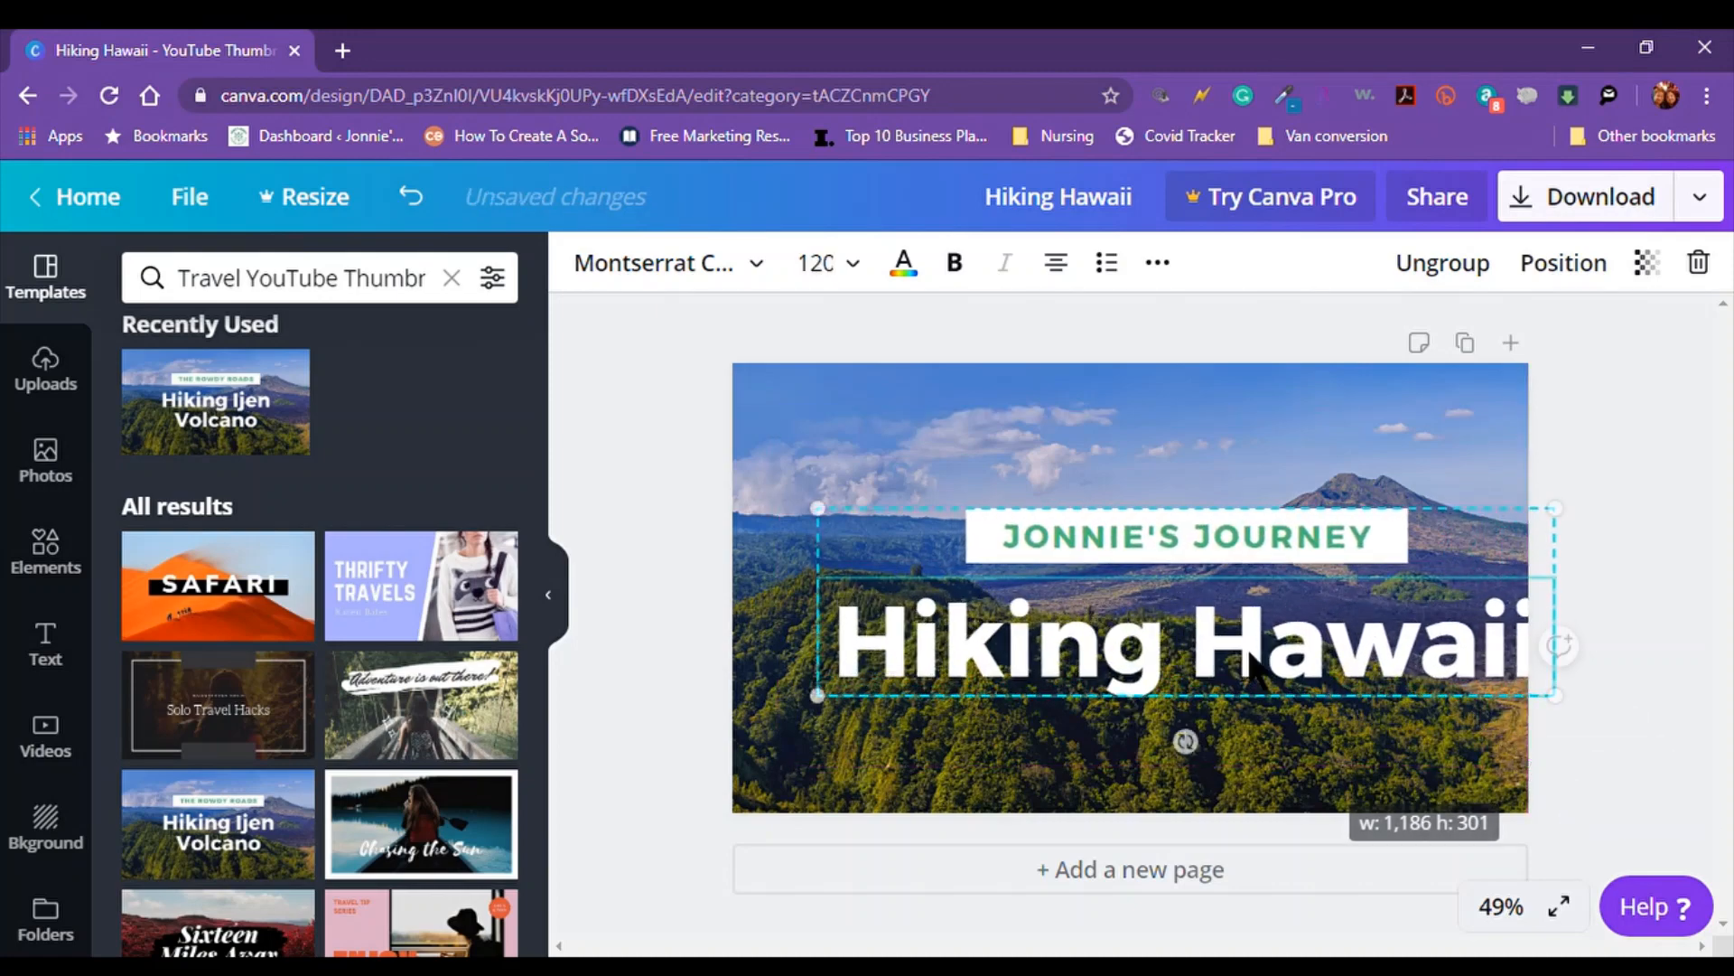
left_click(1239, 651)
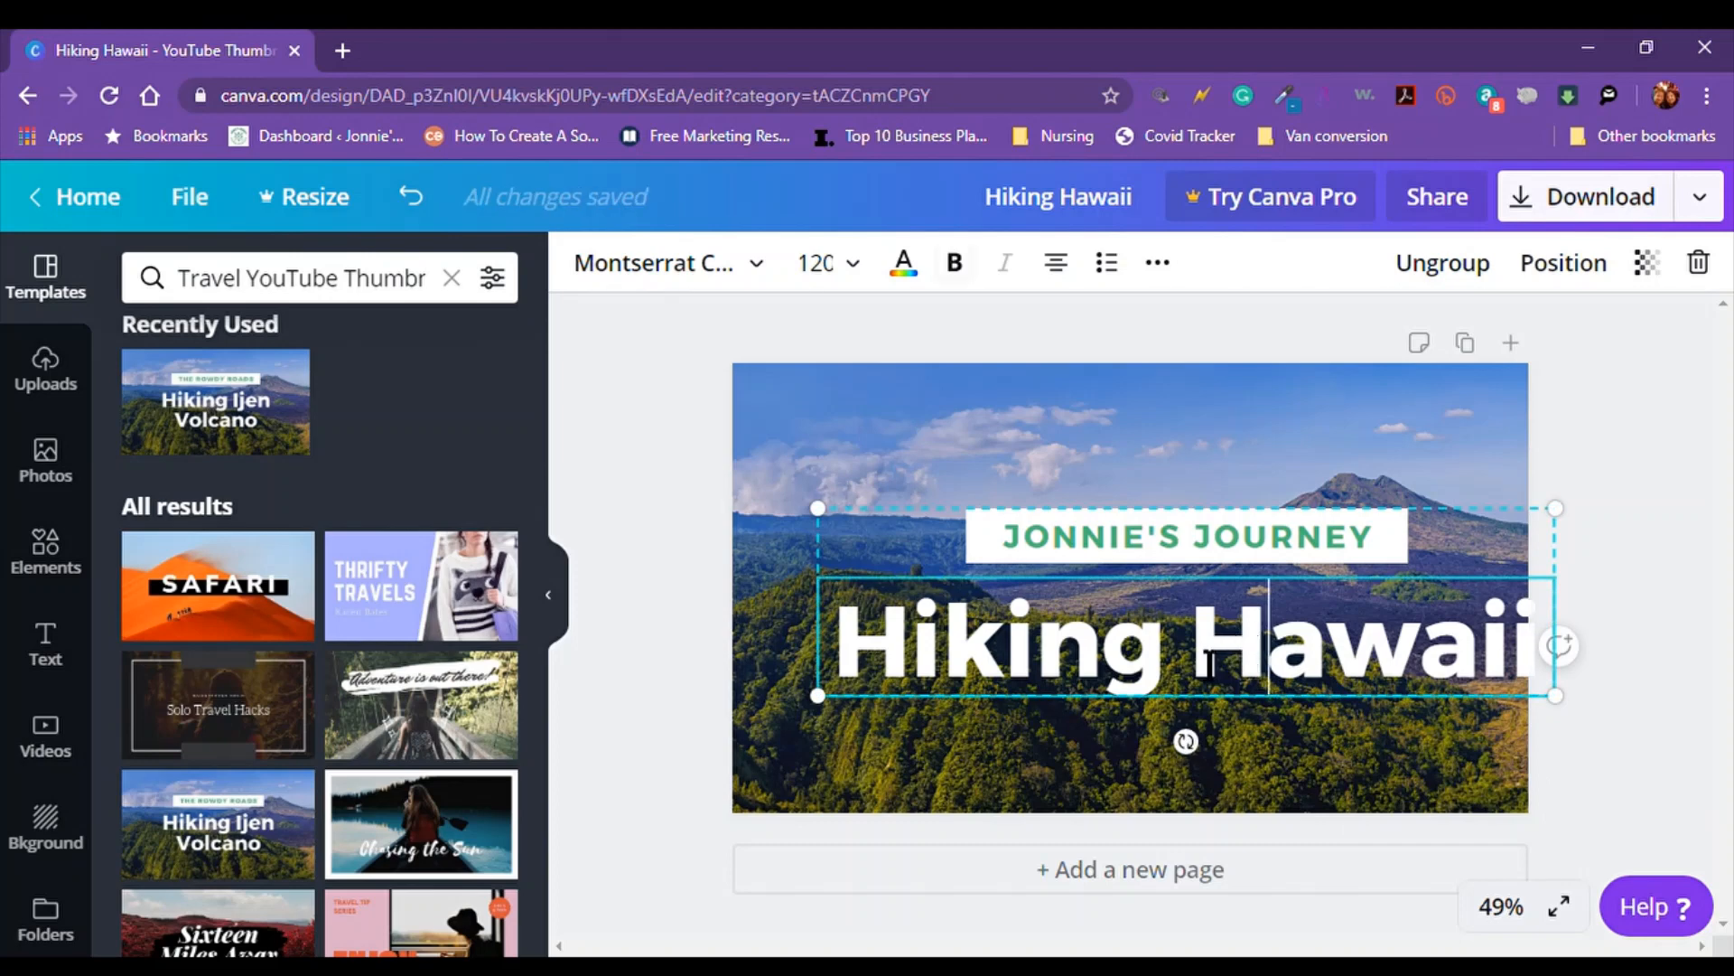
left_click_drag(830, 716, 803, 724)
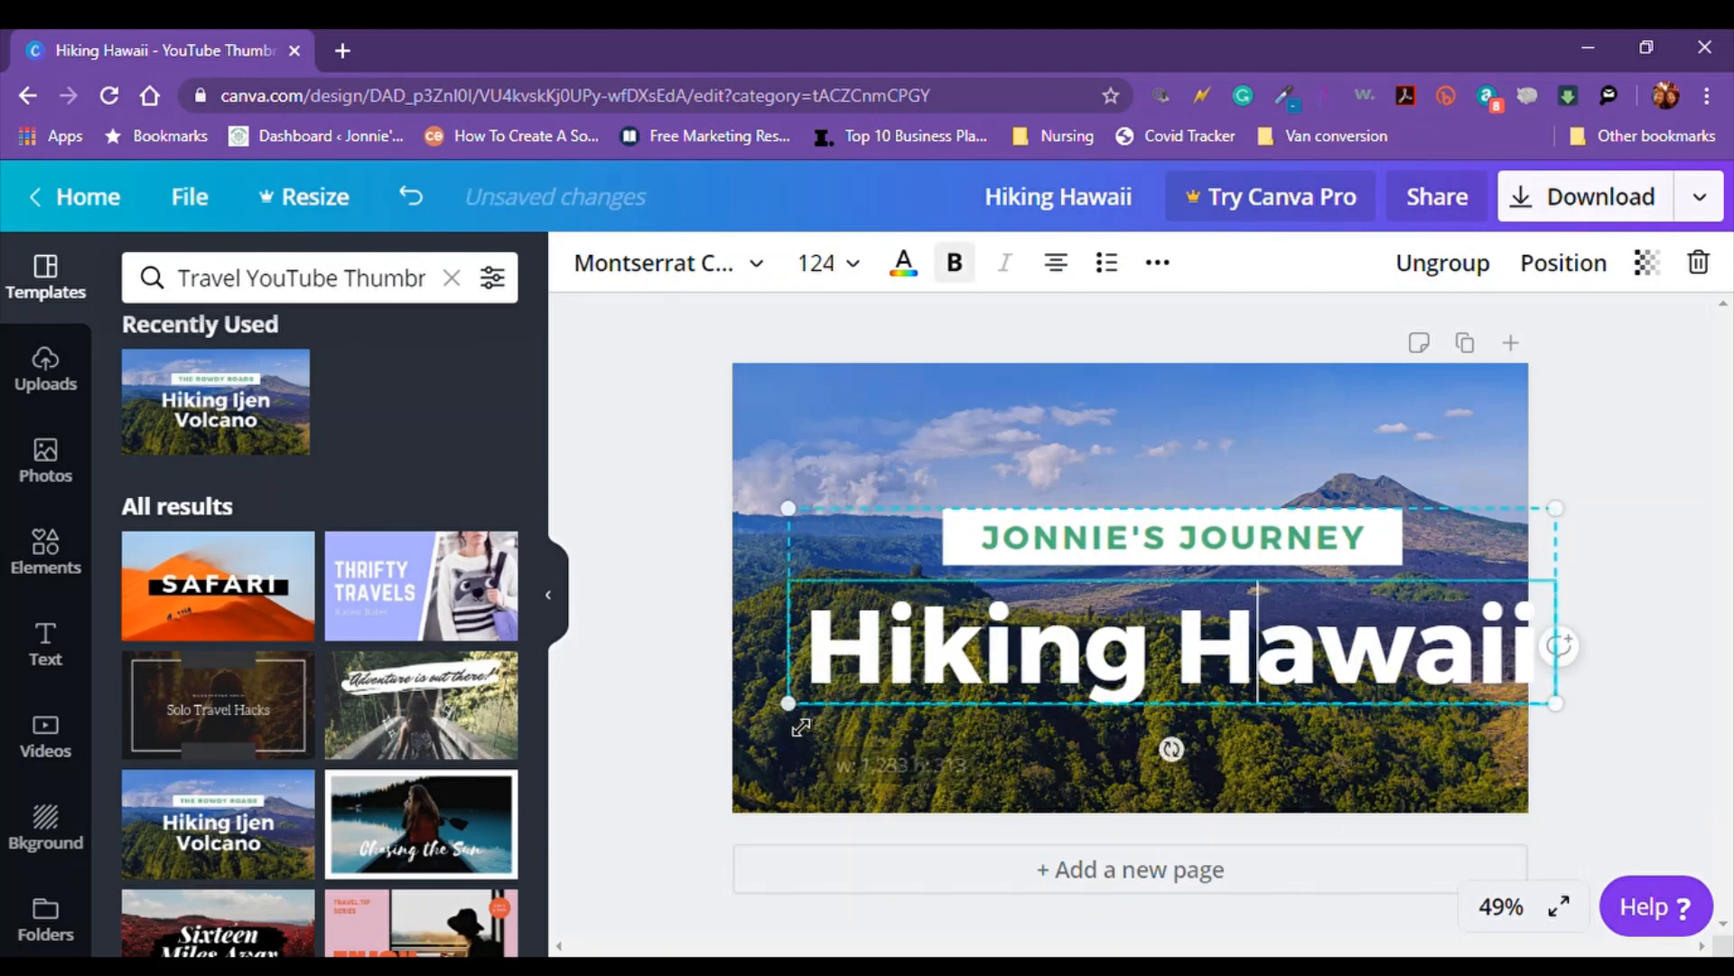
Centre the title group horizontally on the thumbnail and nudge it up slightly
left_click(1178, 637)
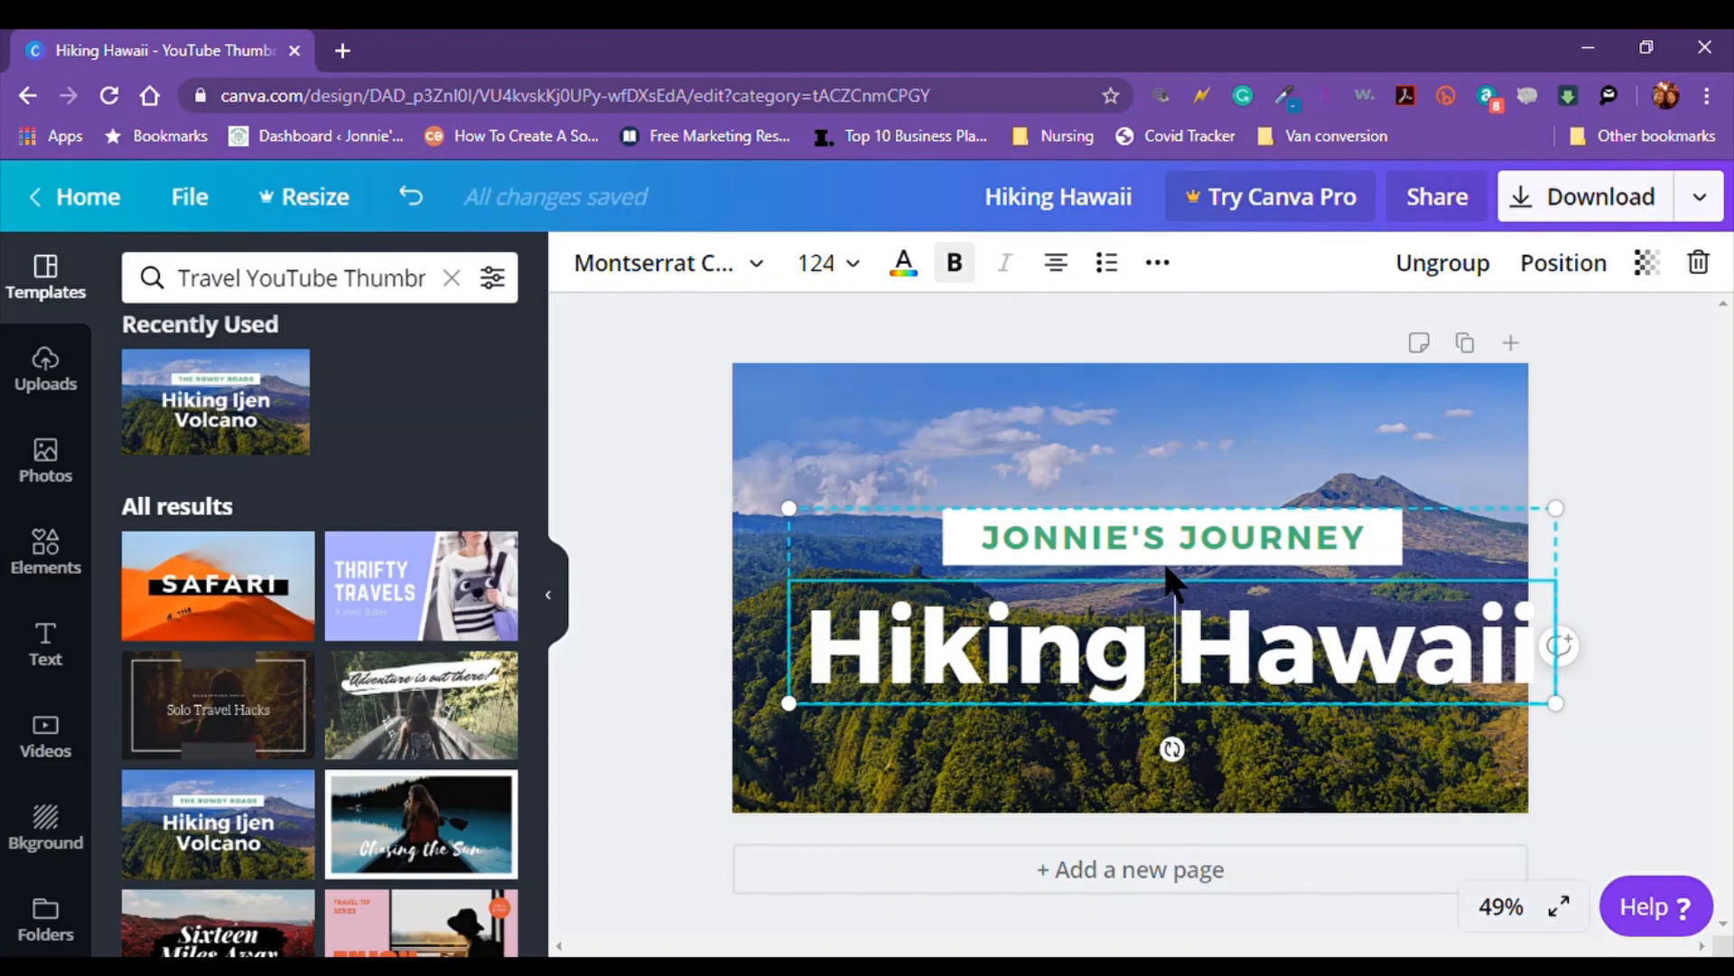
left_click_drag(1169, 581, 1143, 587)
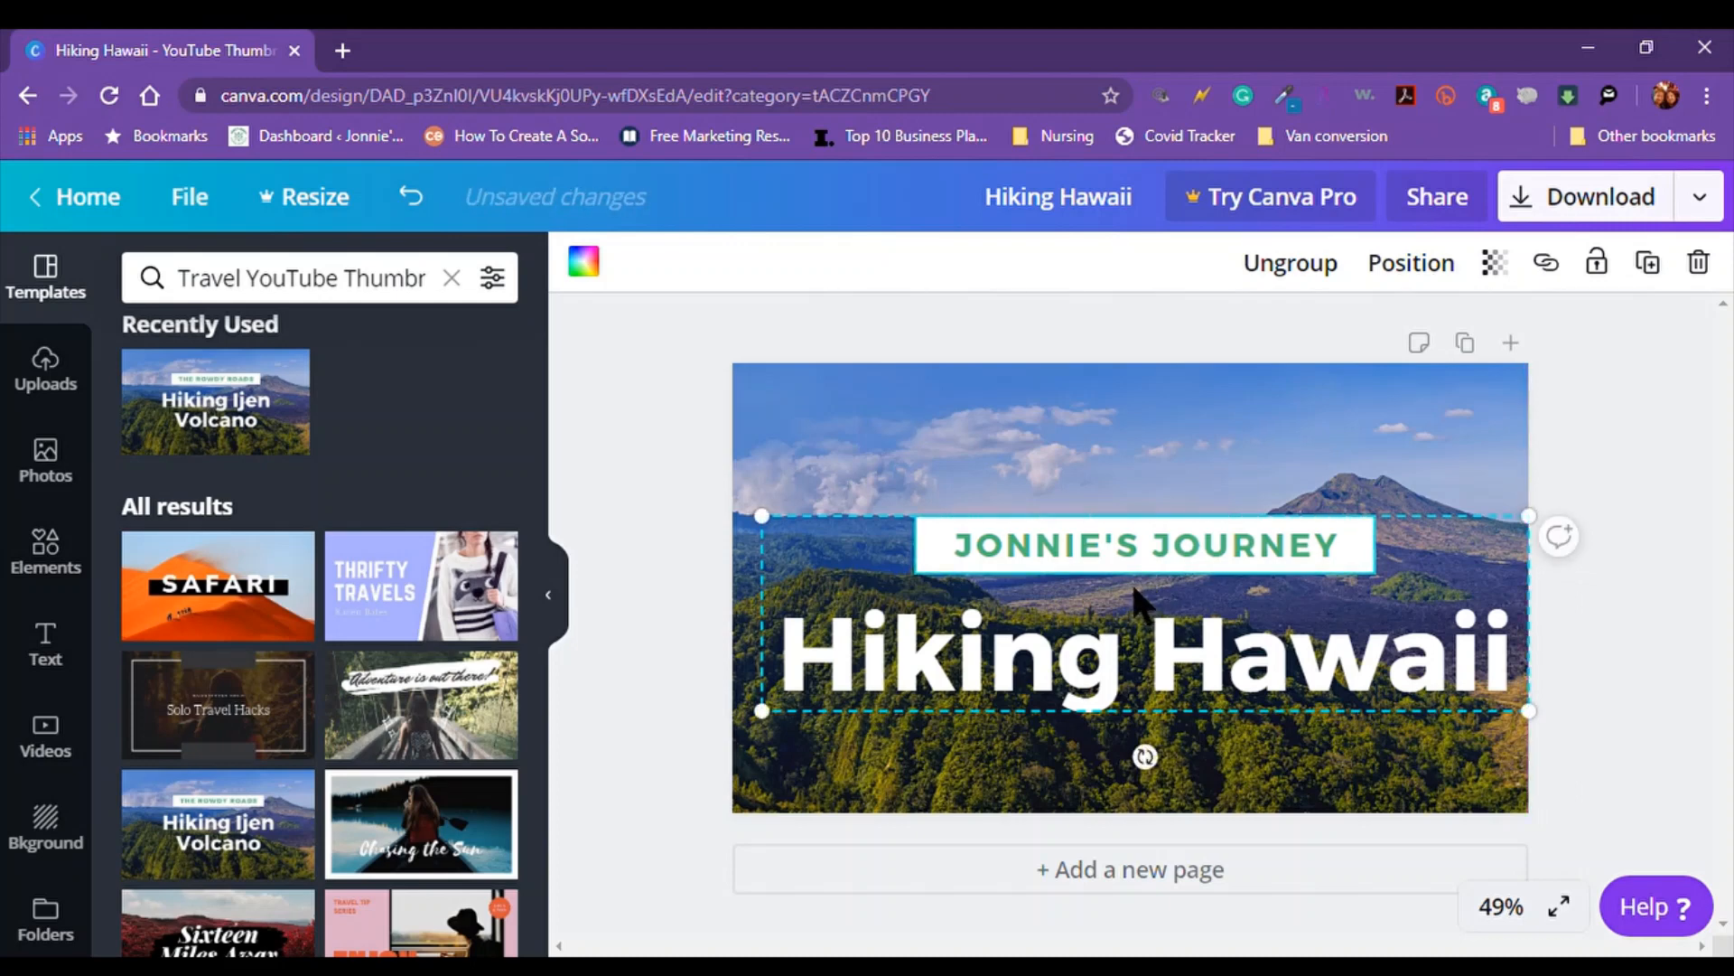
left_click_drag(1142, 591, 1152, 615)
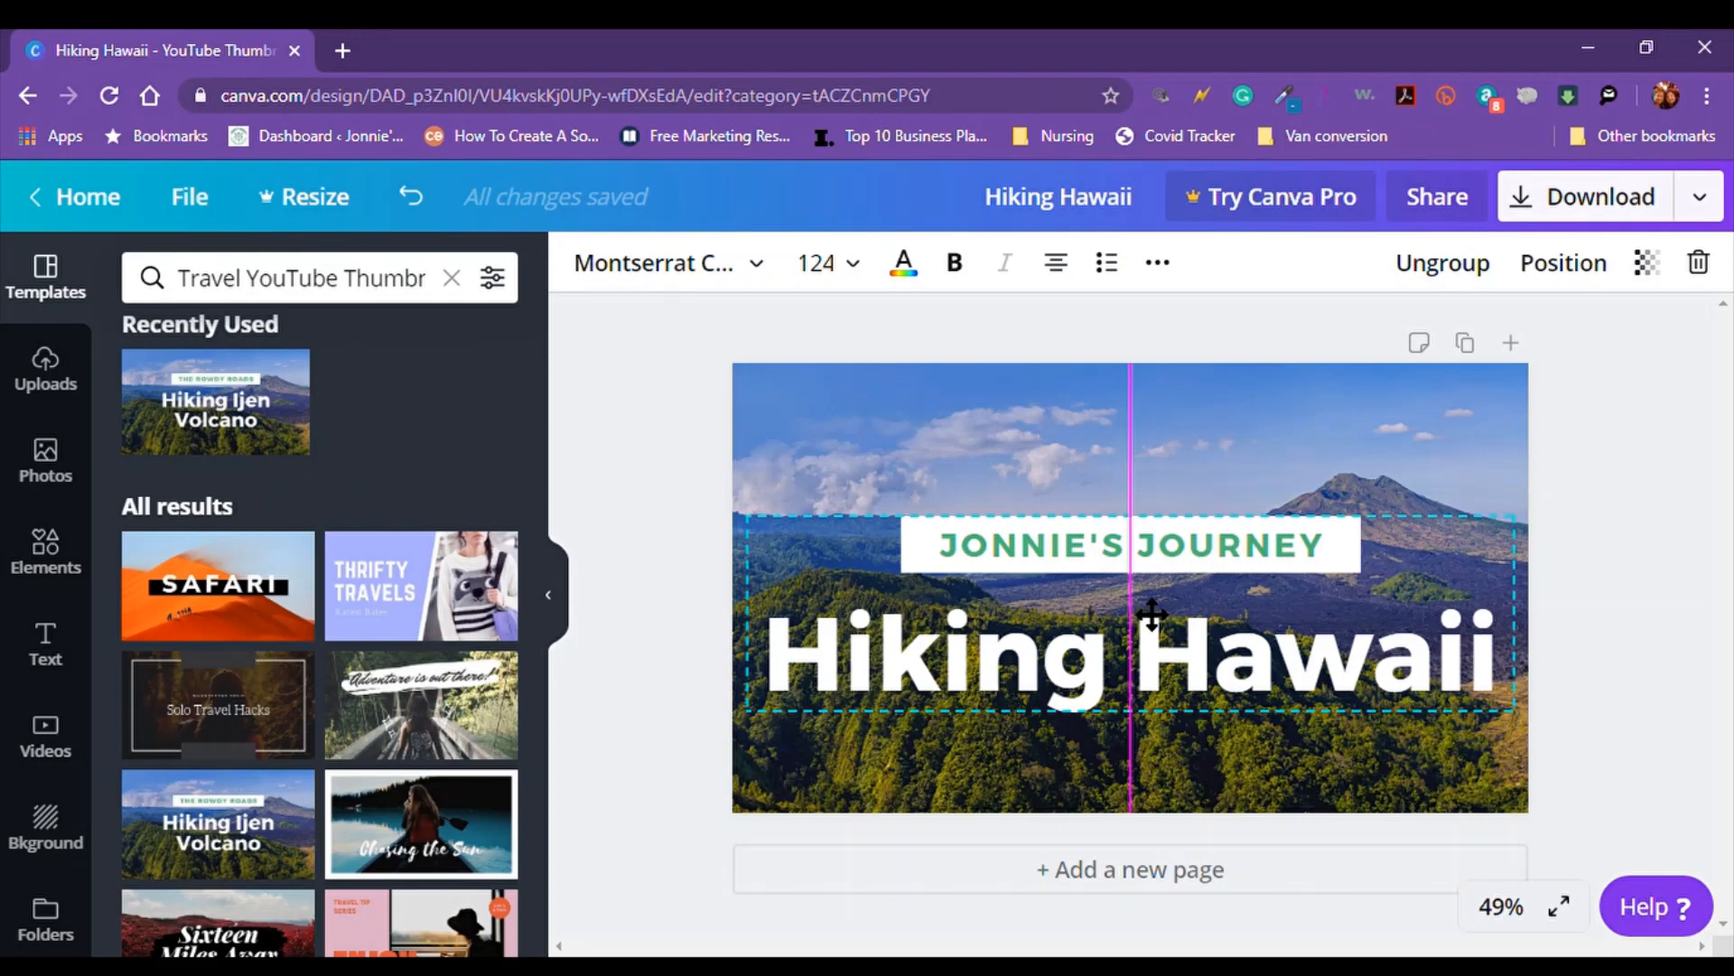
key("Up")
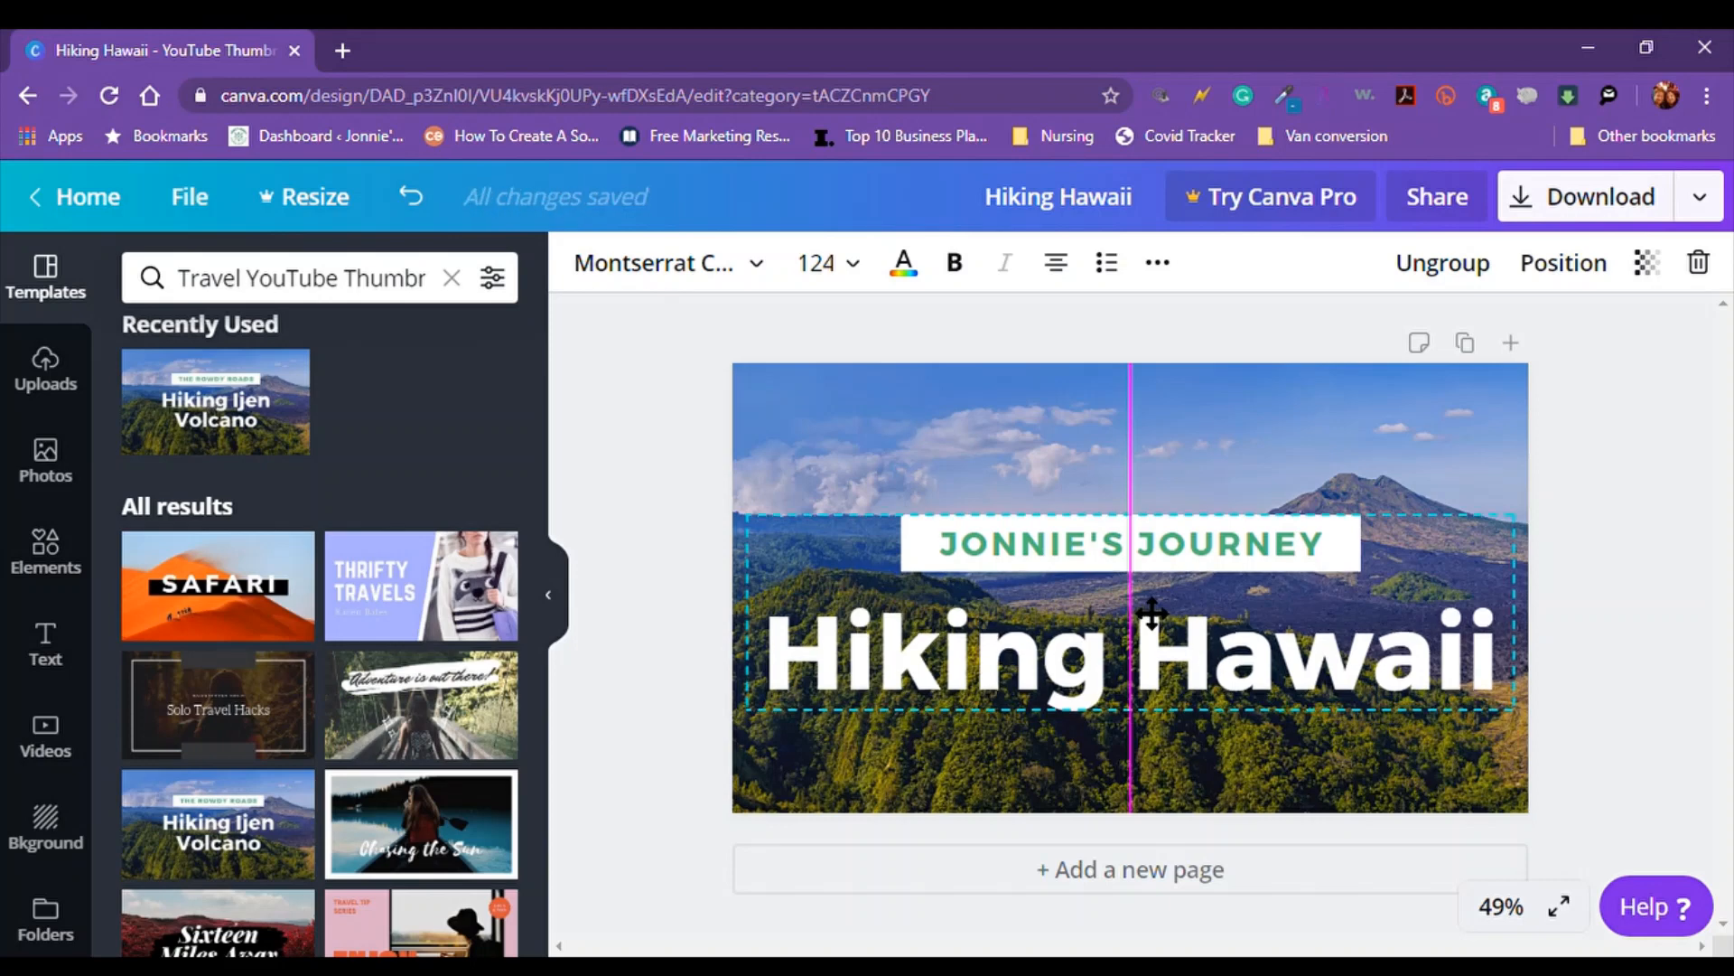
left_click(1149, 616)
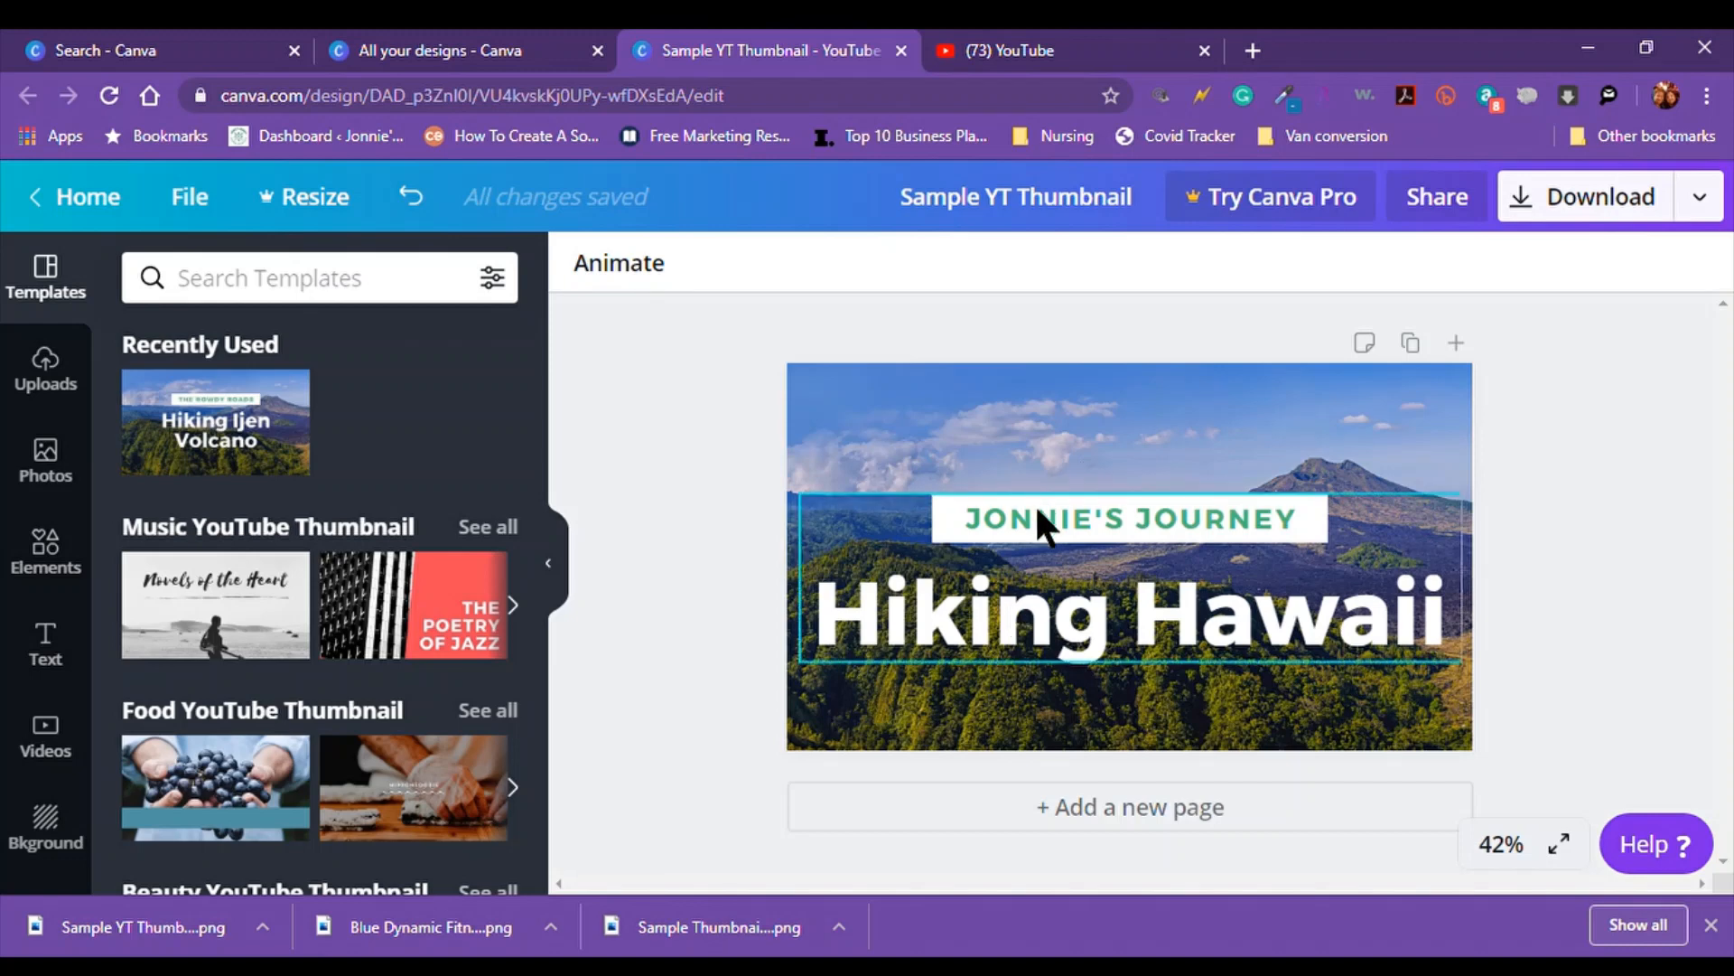
Change the design title to 'Sample Youtube Thumbnail', then briefly check the File menu
double_click(971, 198)
left_click_drag(971, 206, 1152, 221)
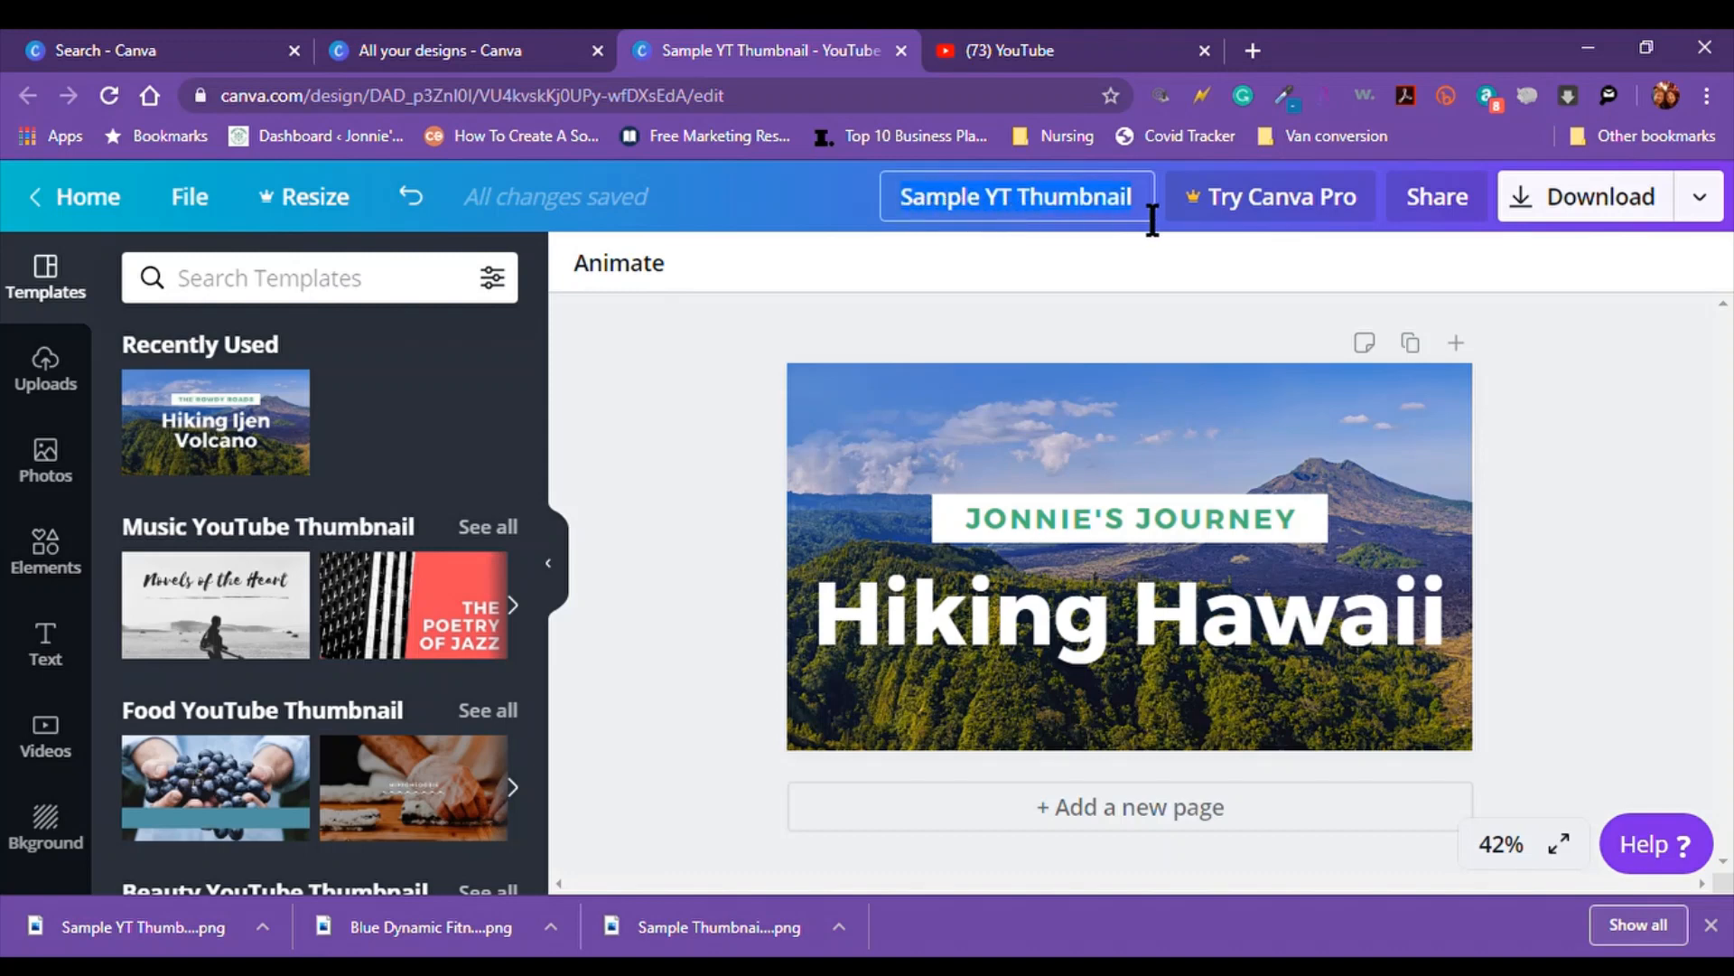
left_click(1152, 221)
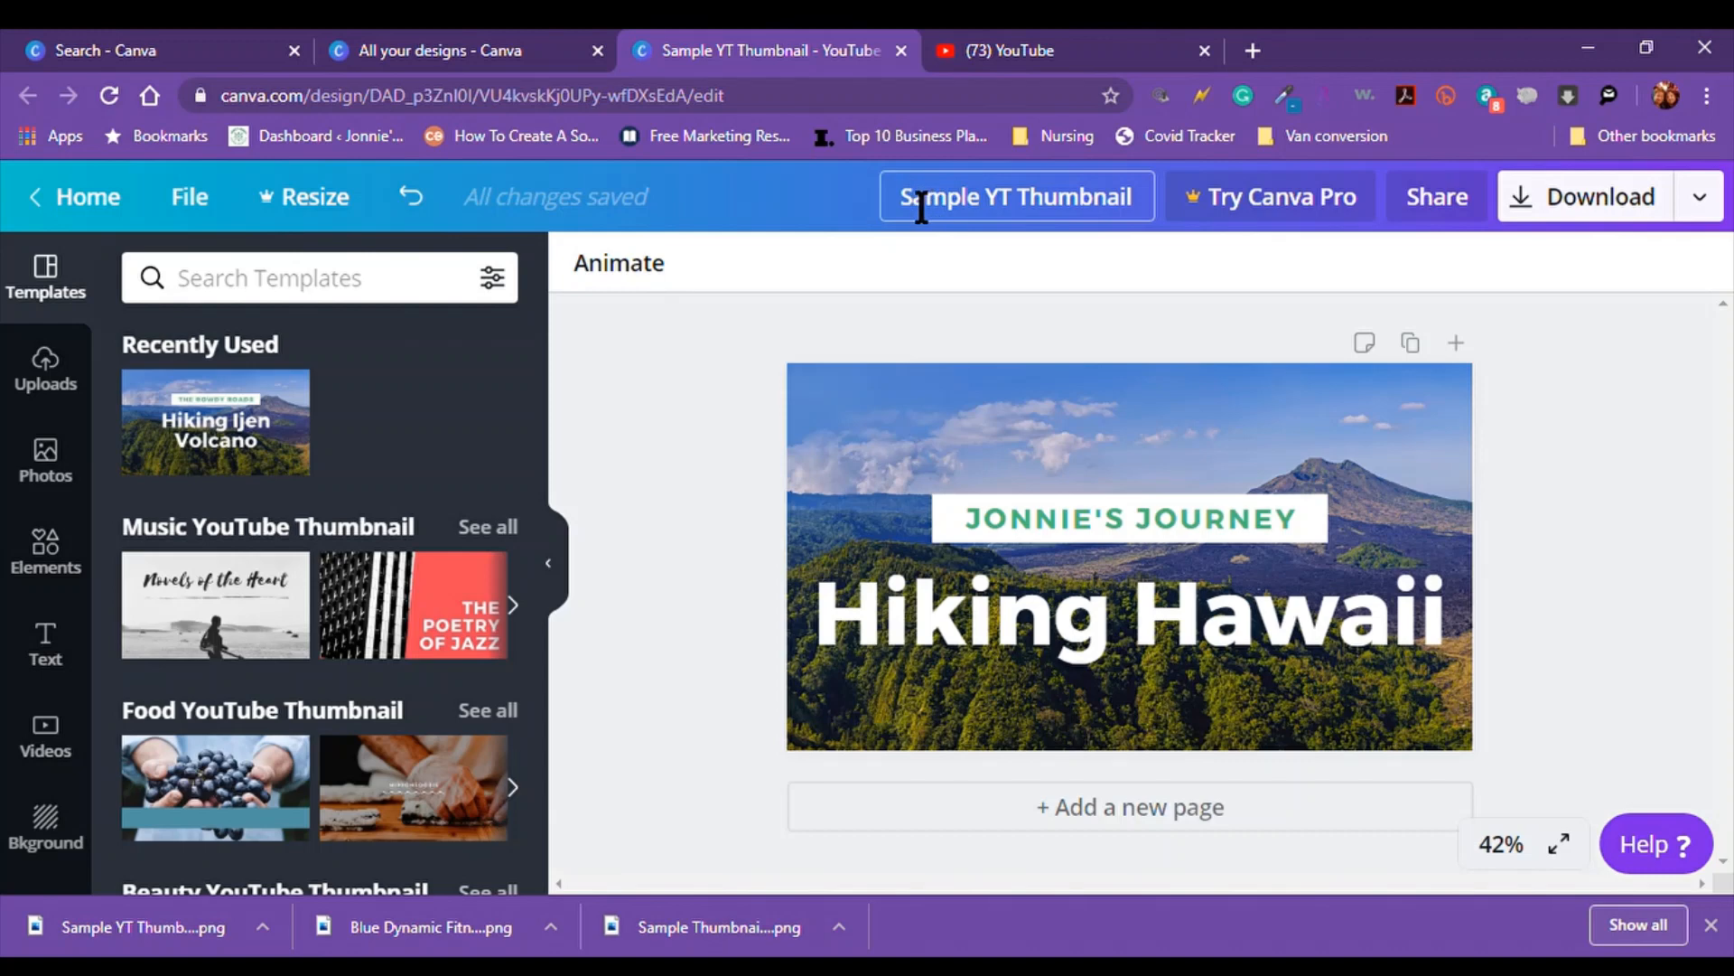
left_click_drag(901, 208, 1123, 217)
key("BackSpace")
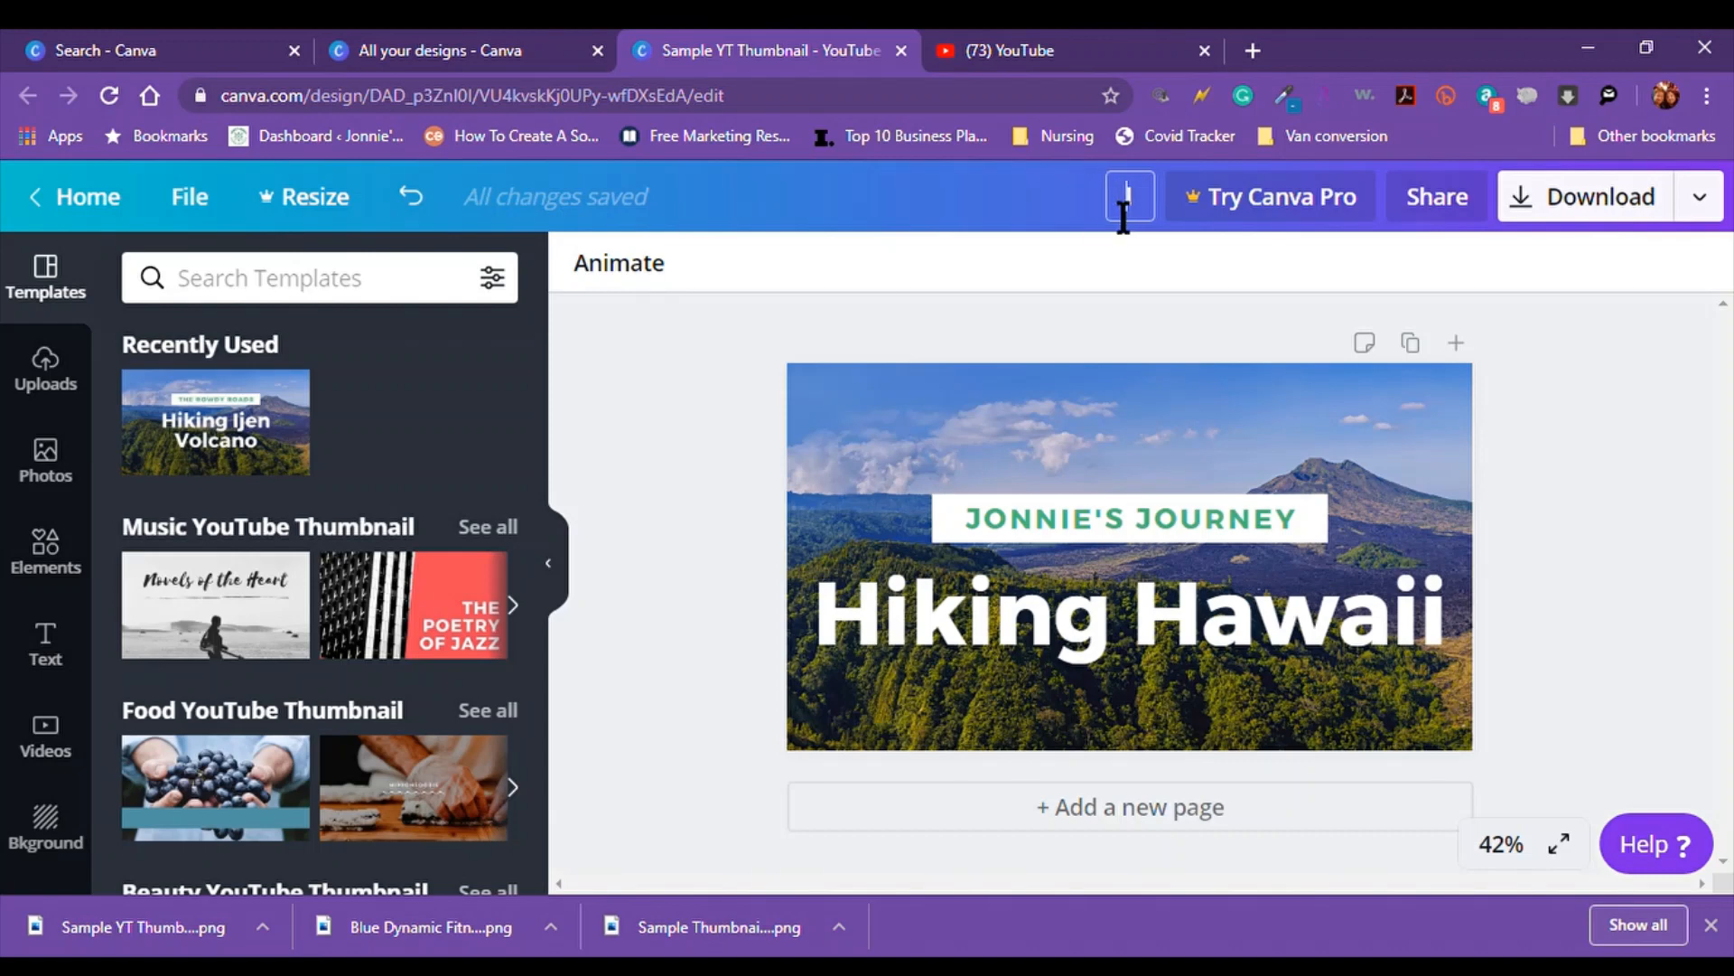
key("BackSpace")
key("BackSpace")
type("Sample You")
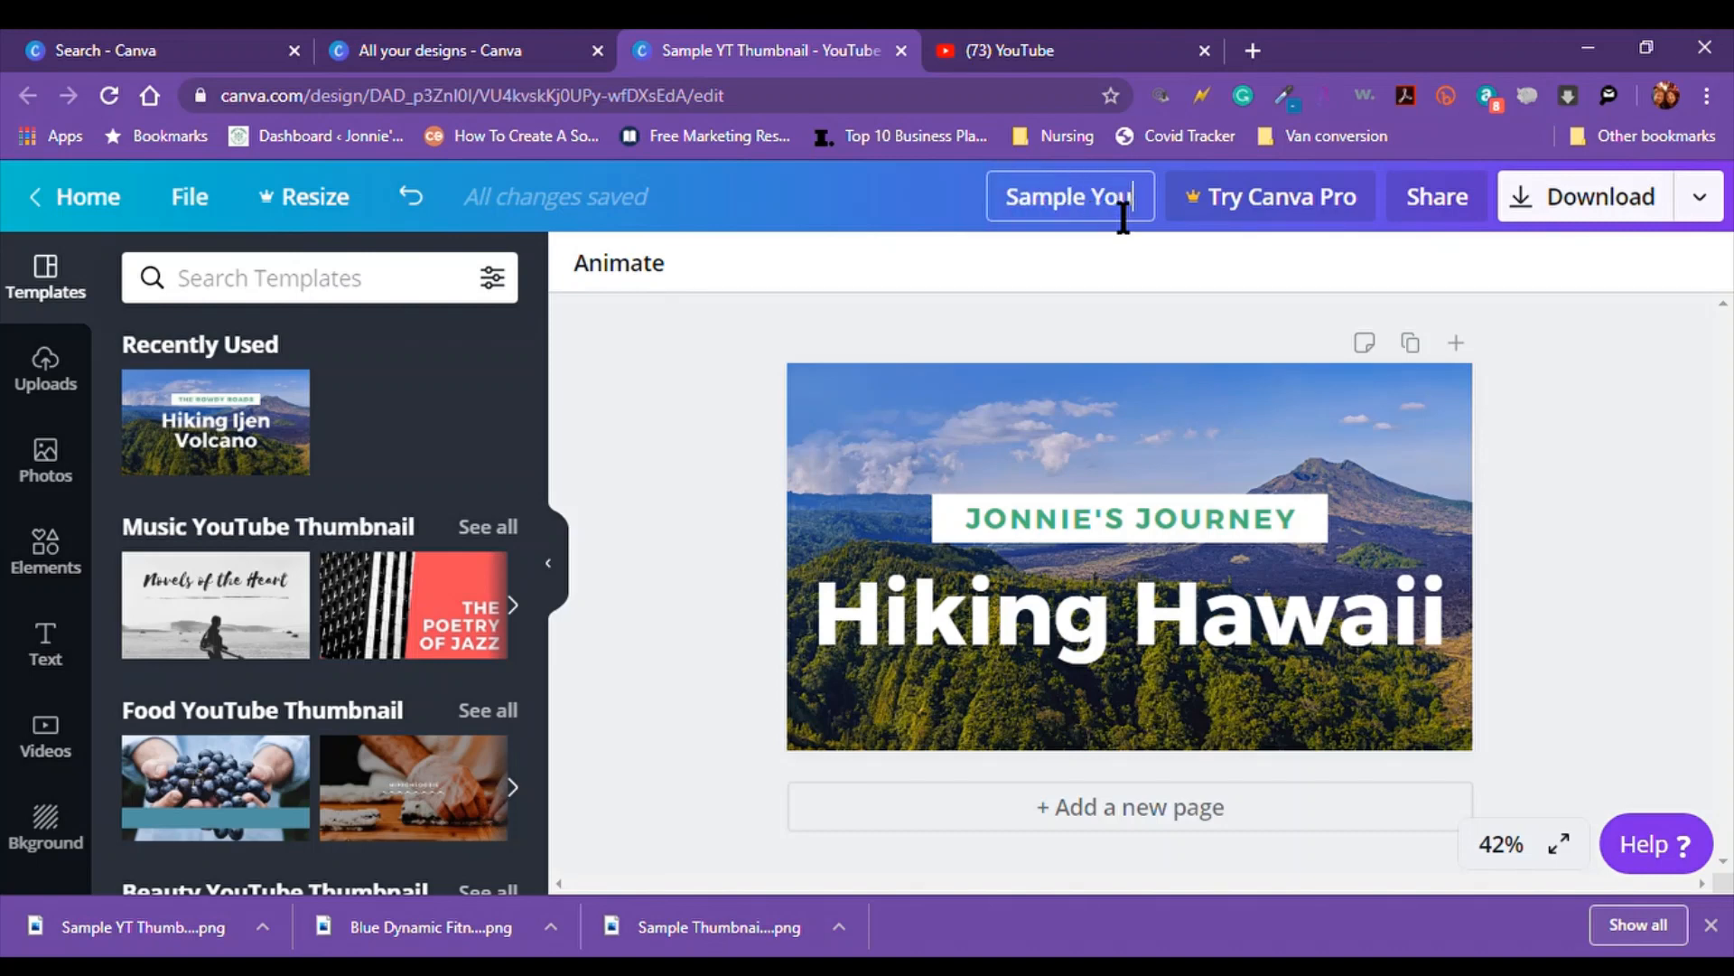
type("tube")
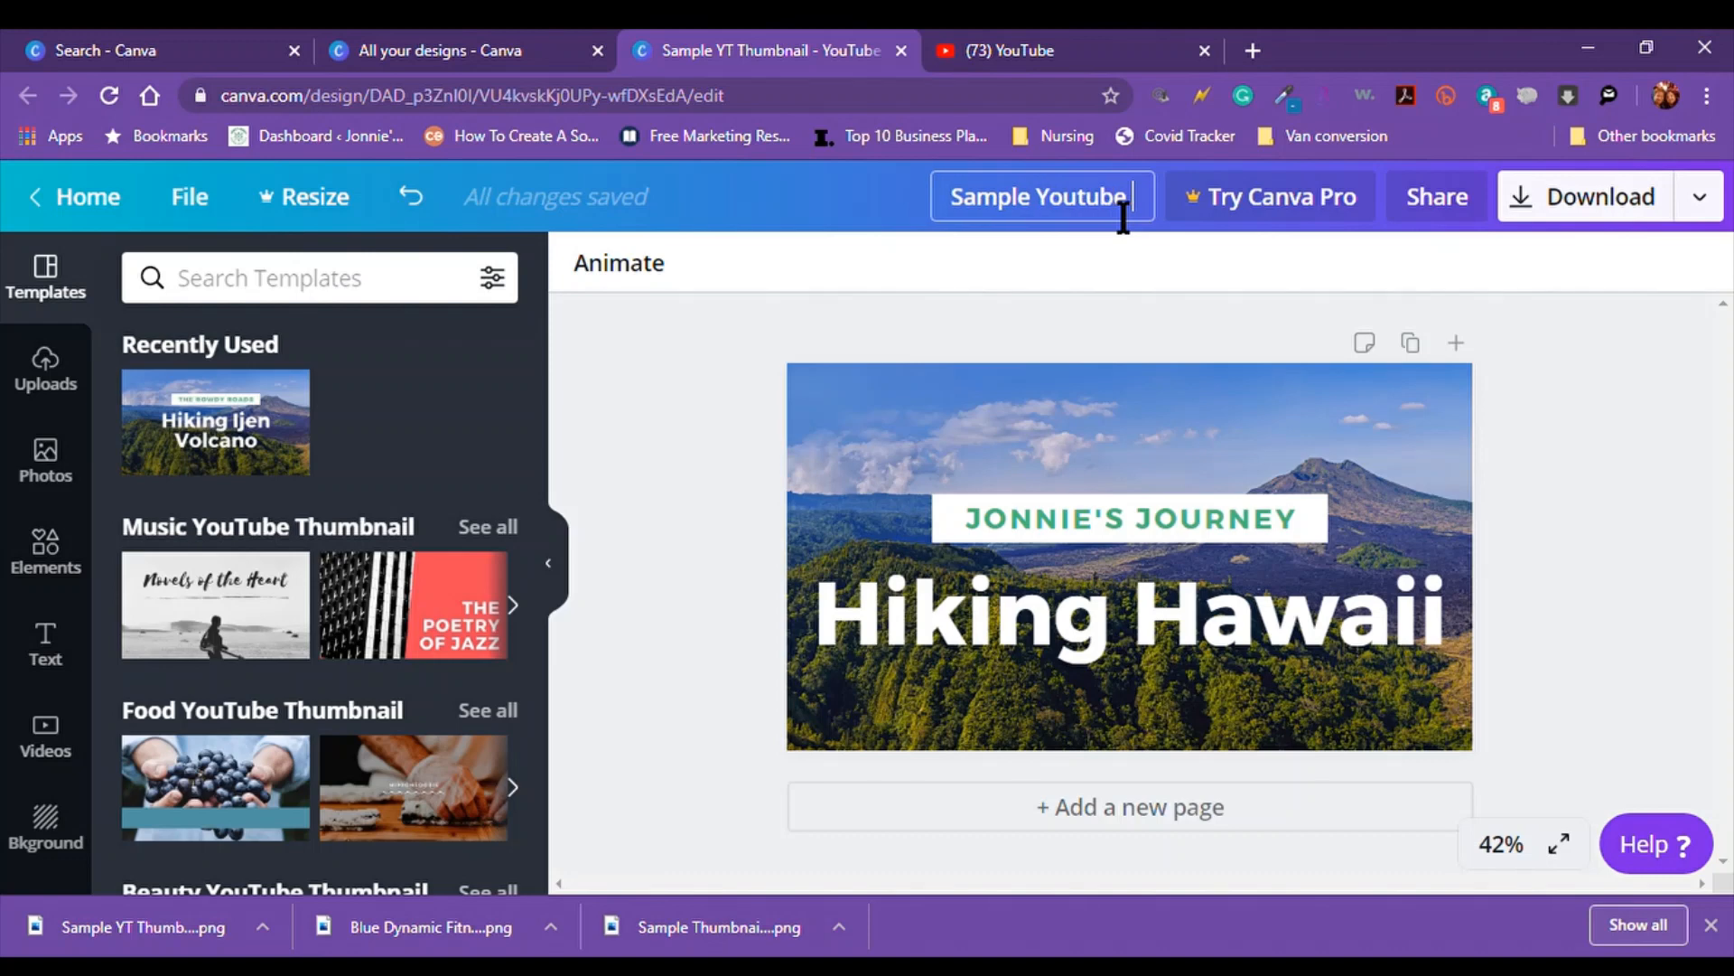
type(" Thumbnail")
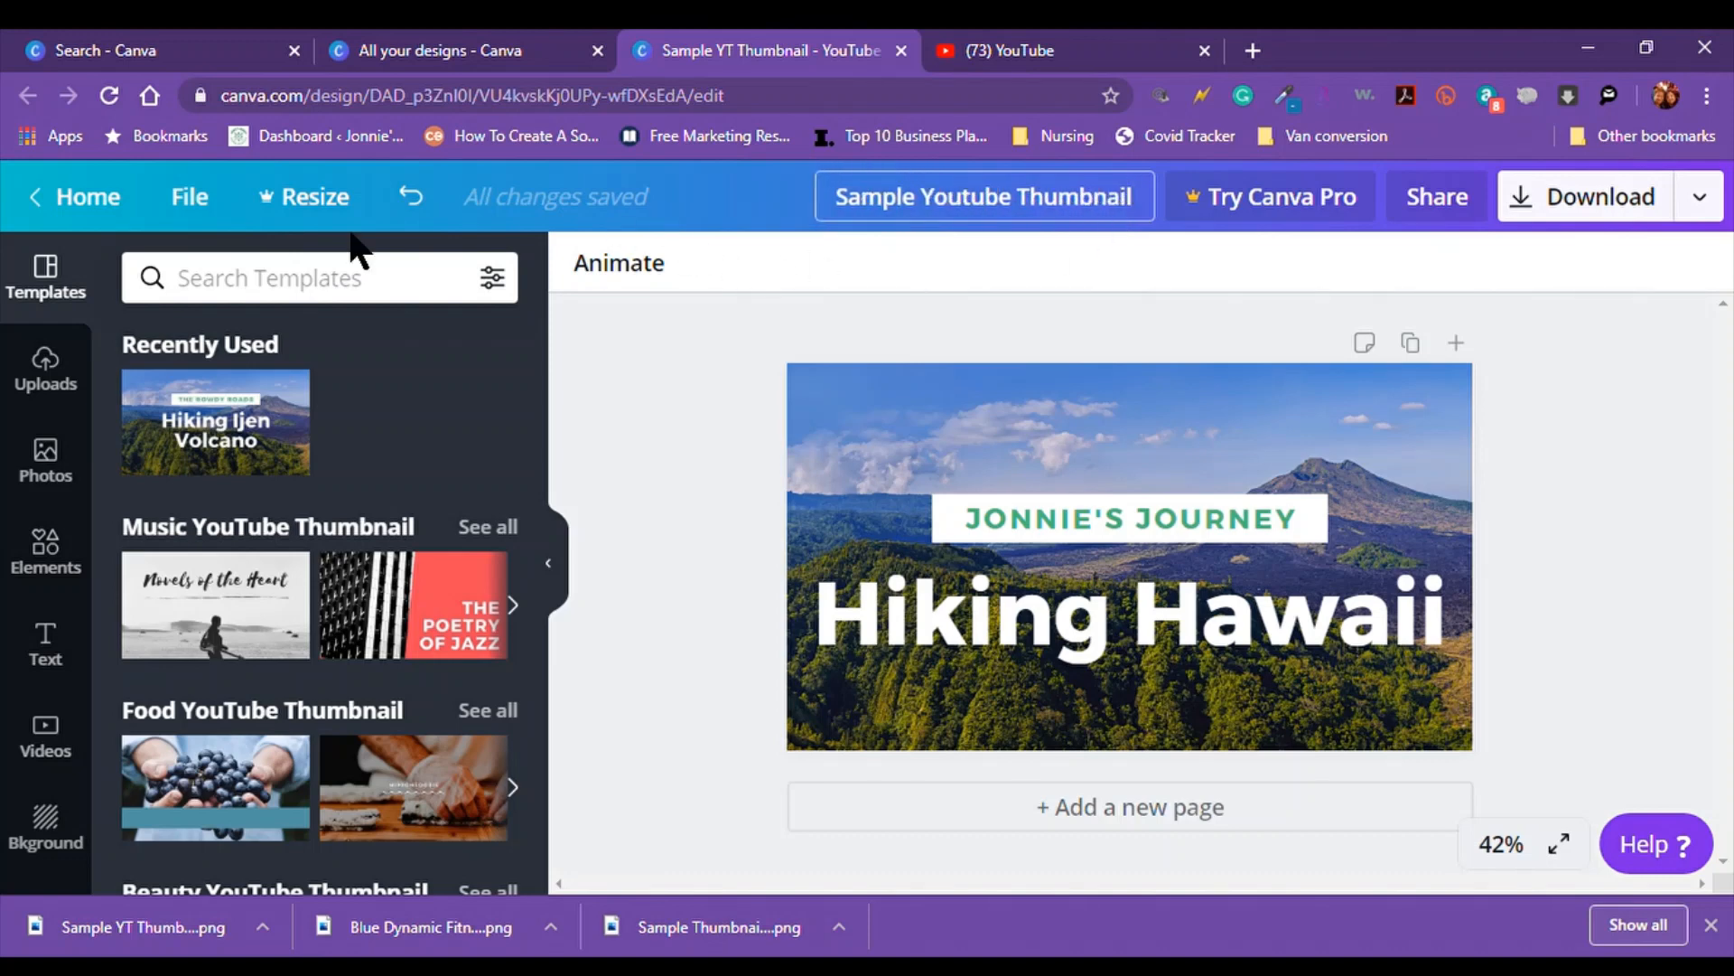
left_click(191, 195)
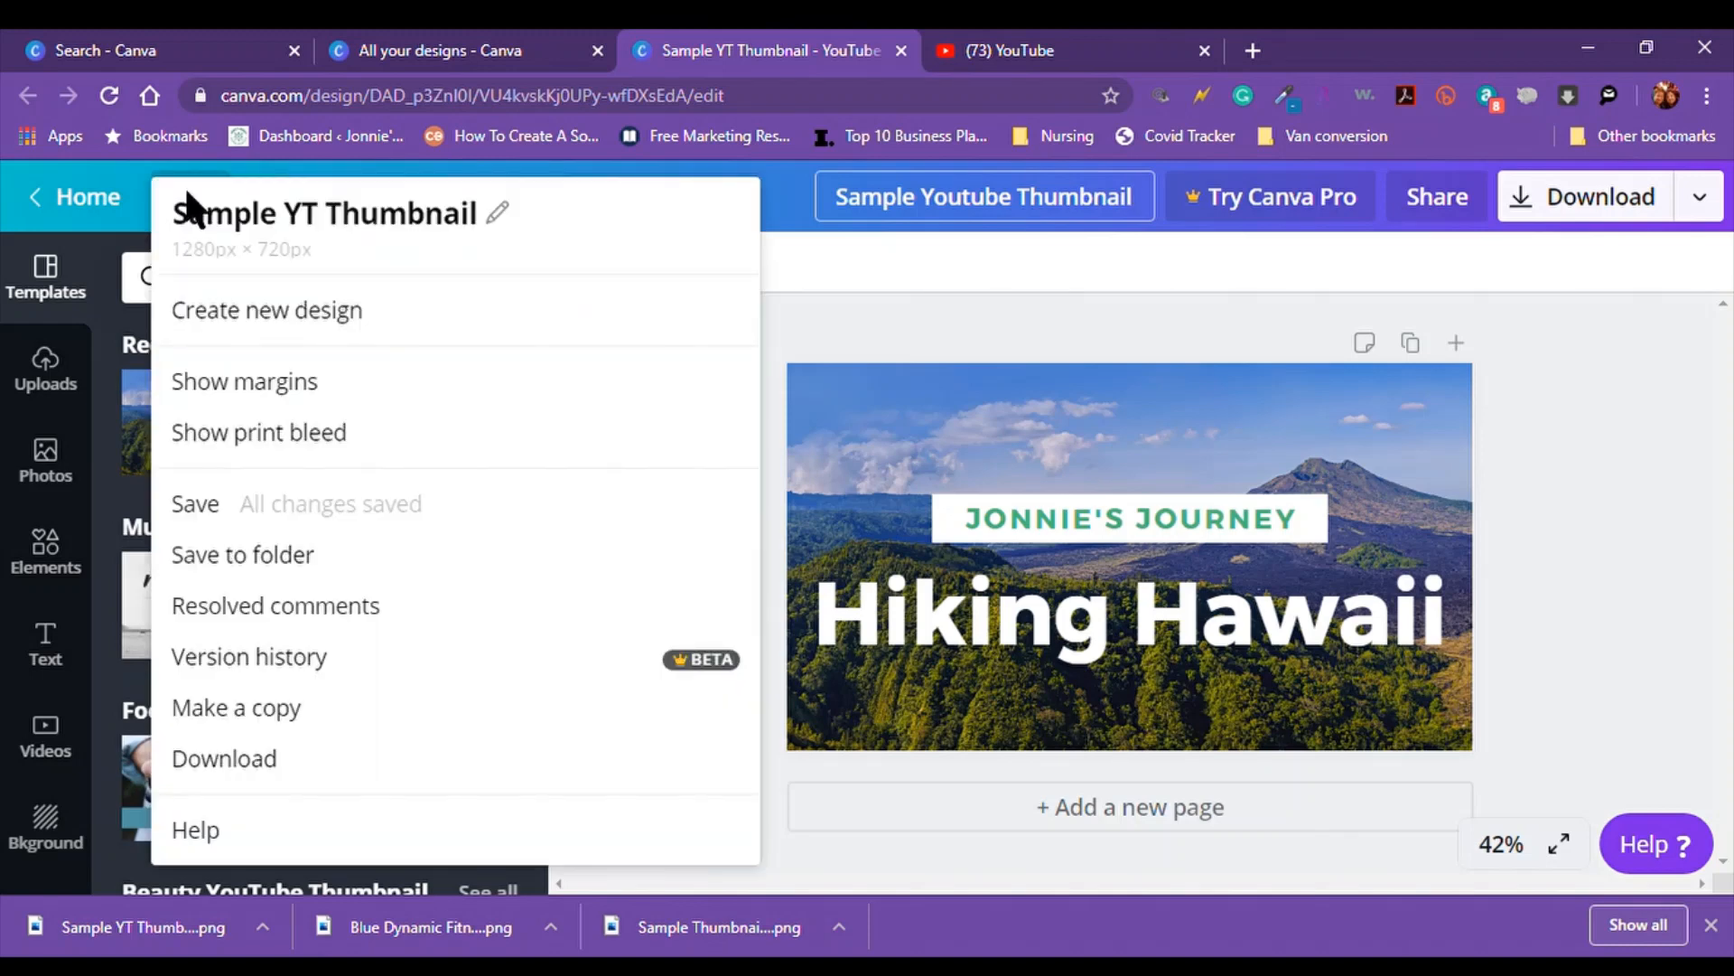
left_click(202, 502)
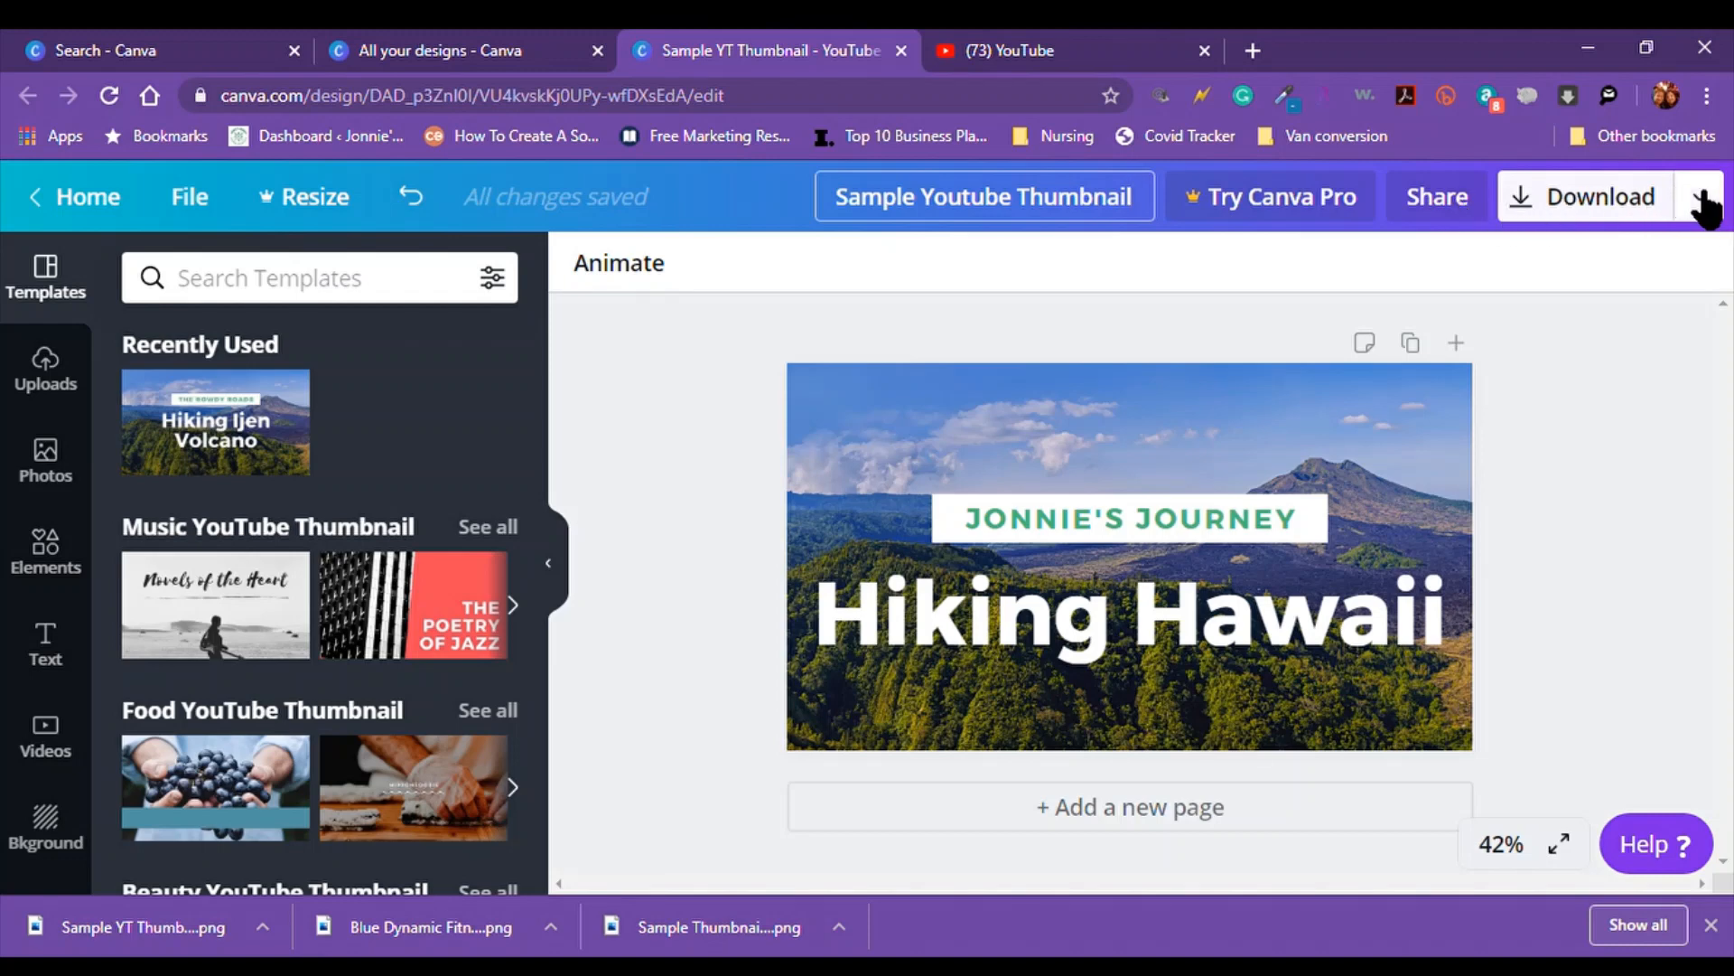
Download the thumbnail with PNG kept as the file type
left_click(1703, 204)
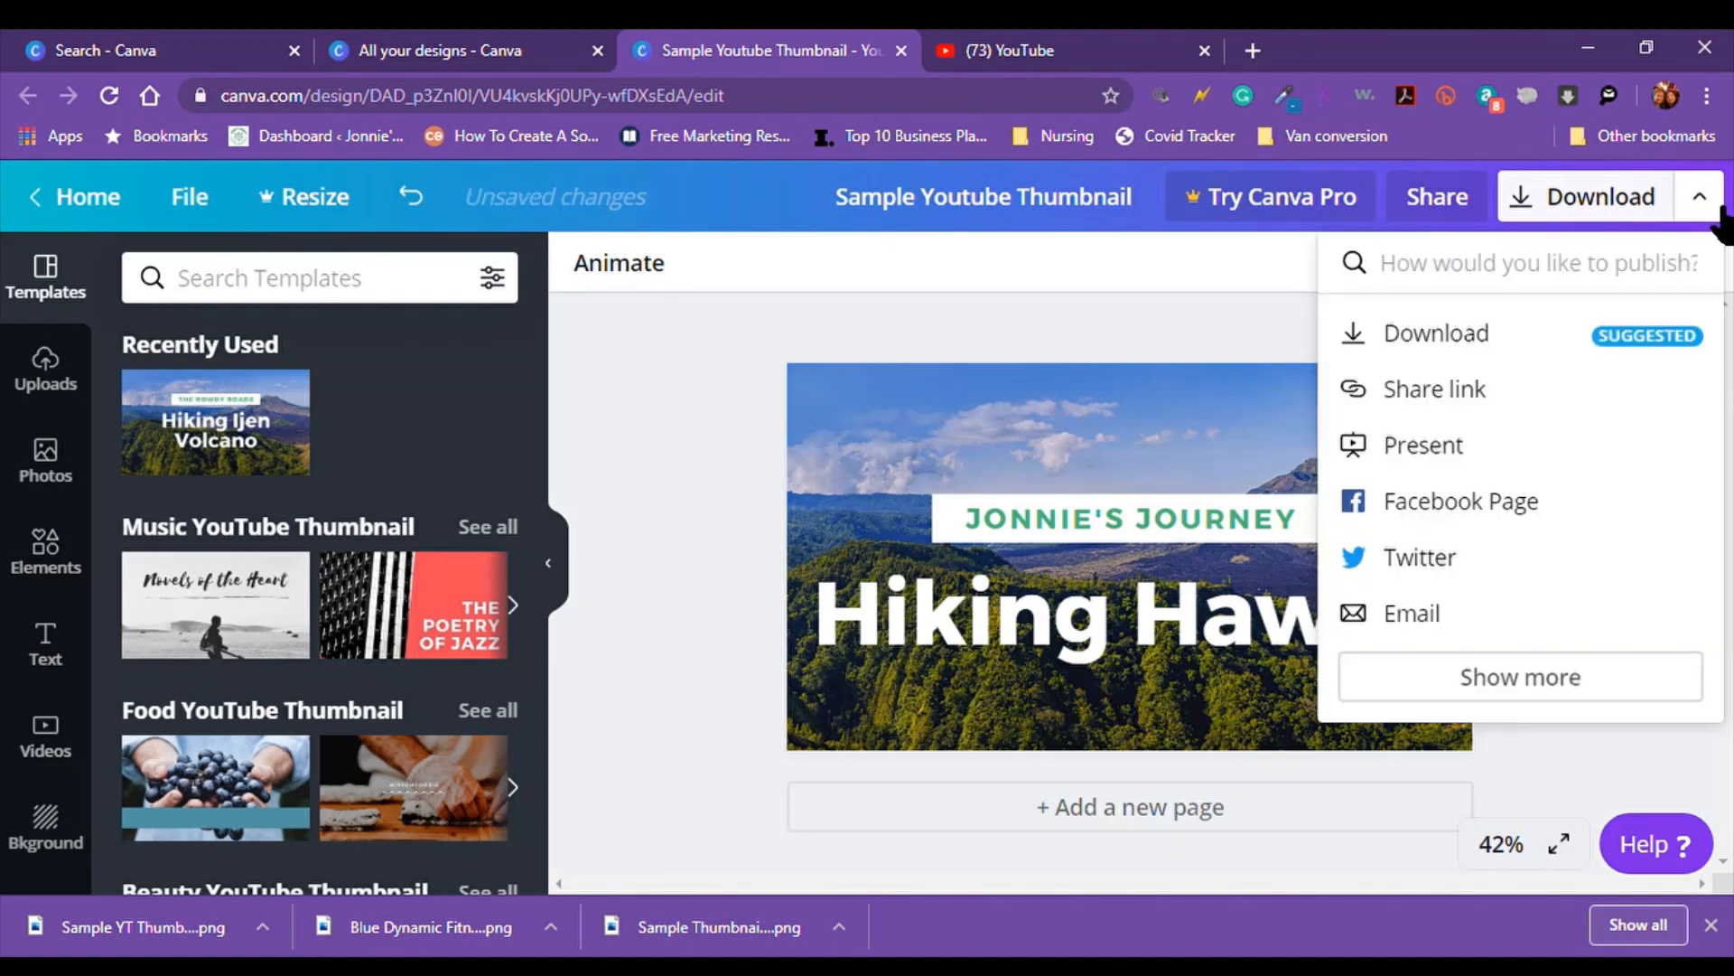
left_click(1438, 339)
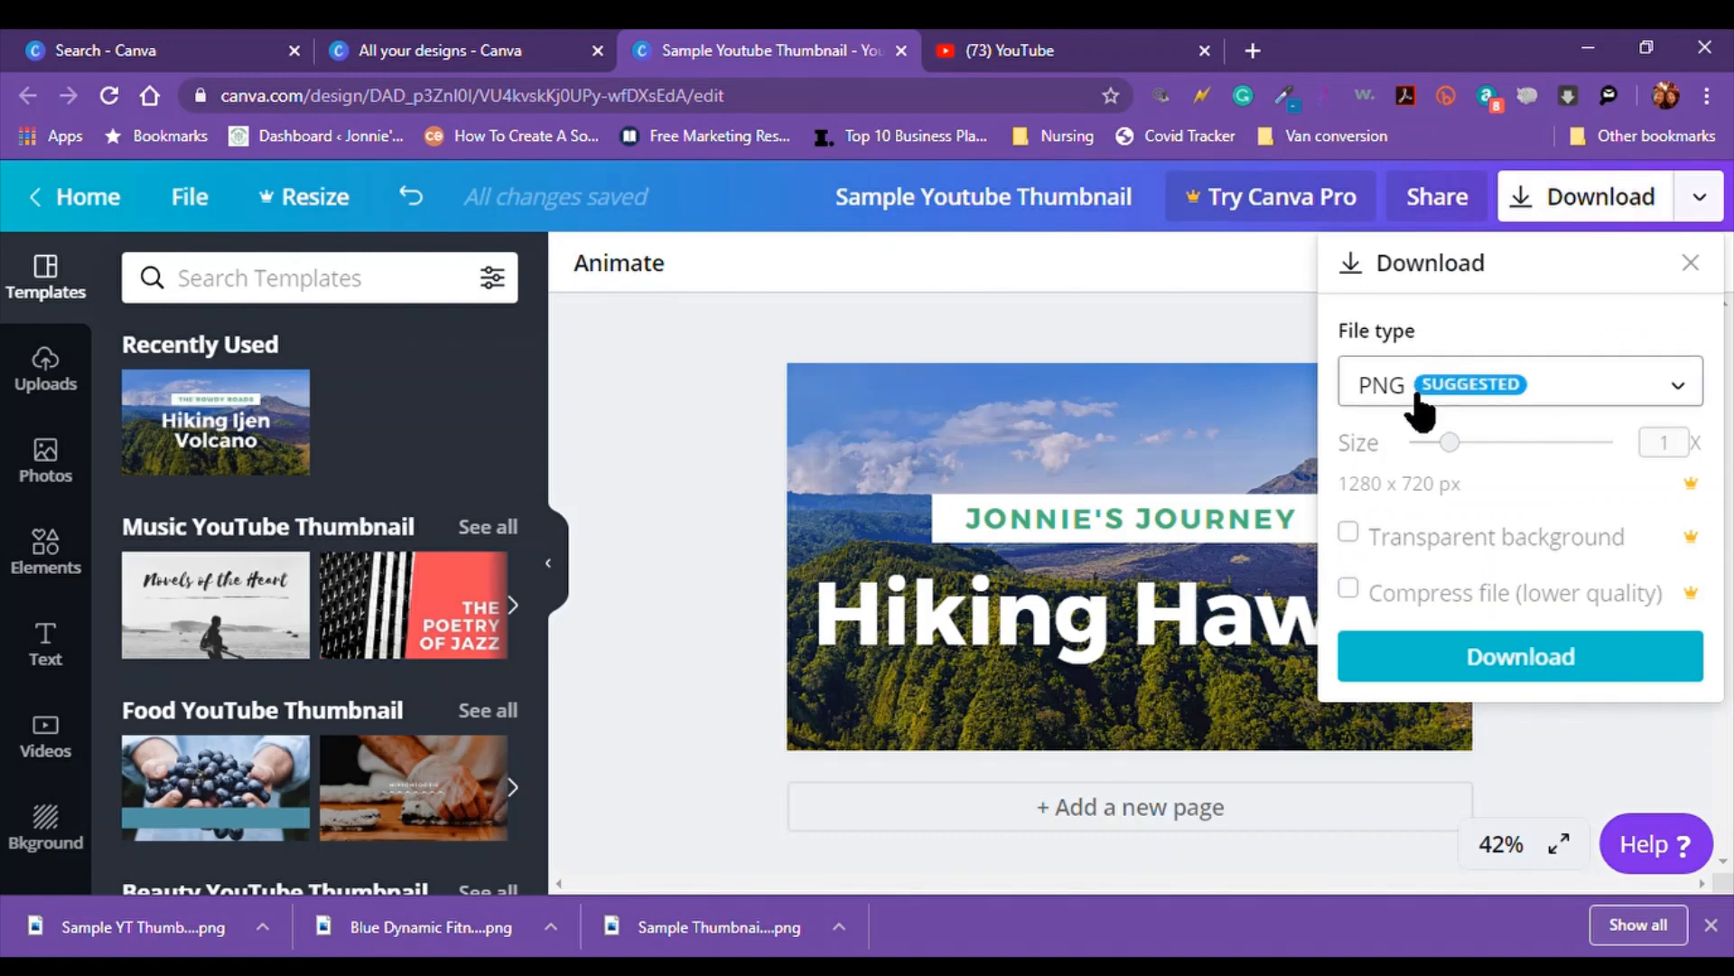
left_click(1686, 388)
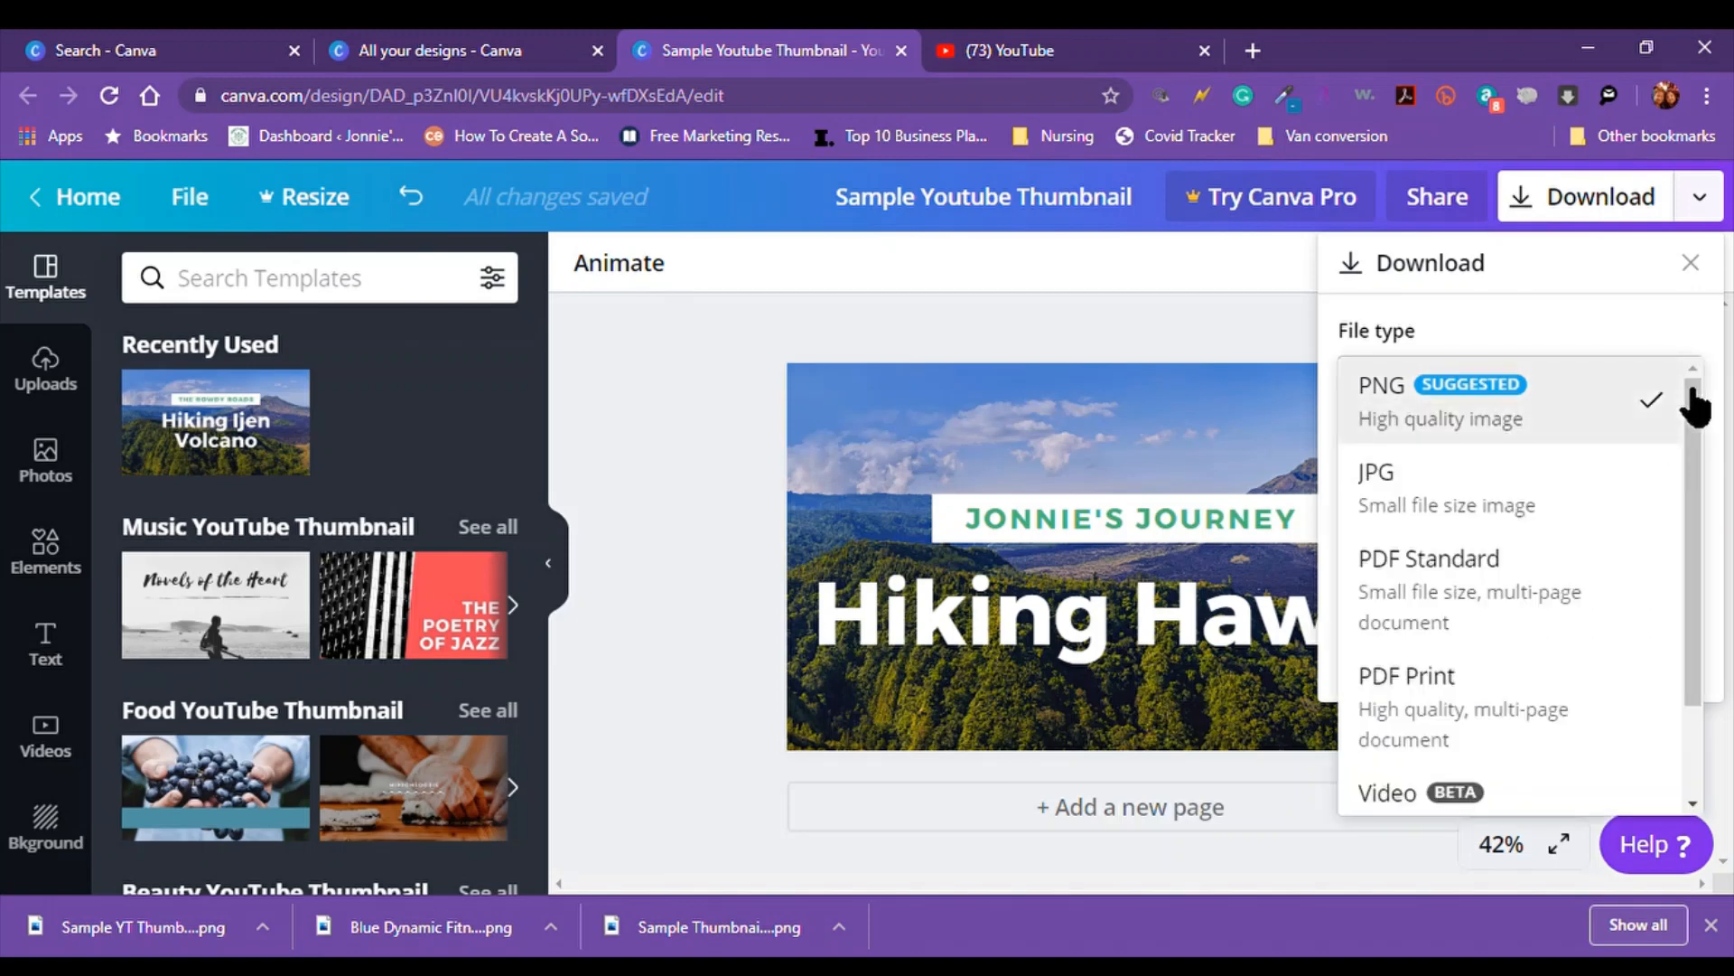
left_click(1397, 409)
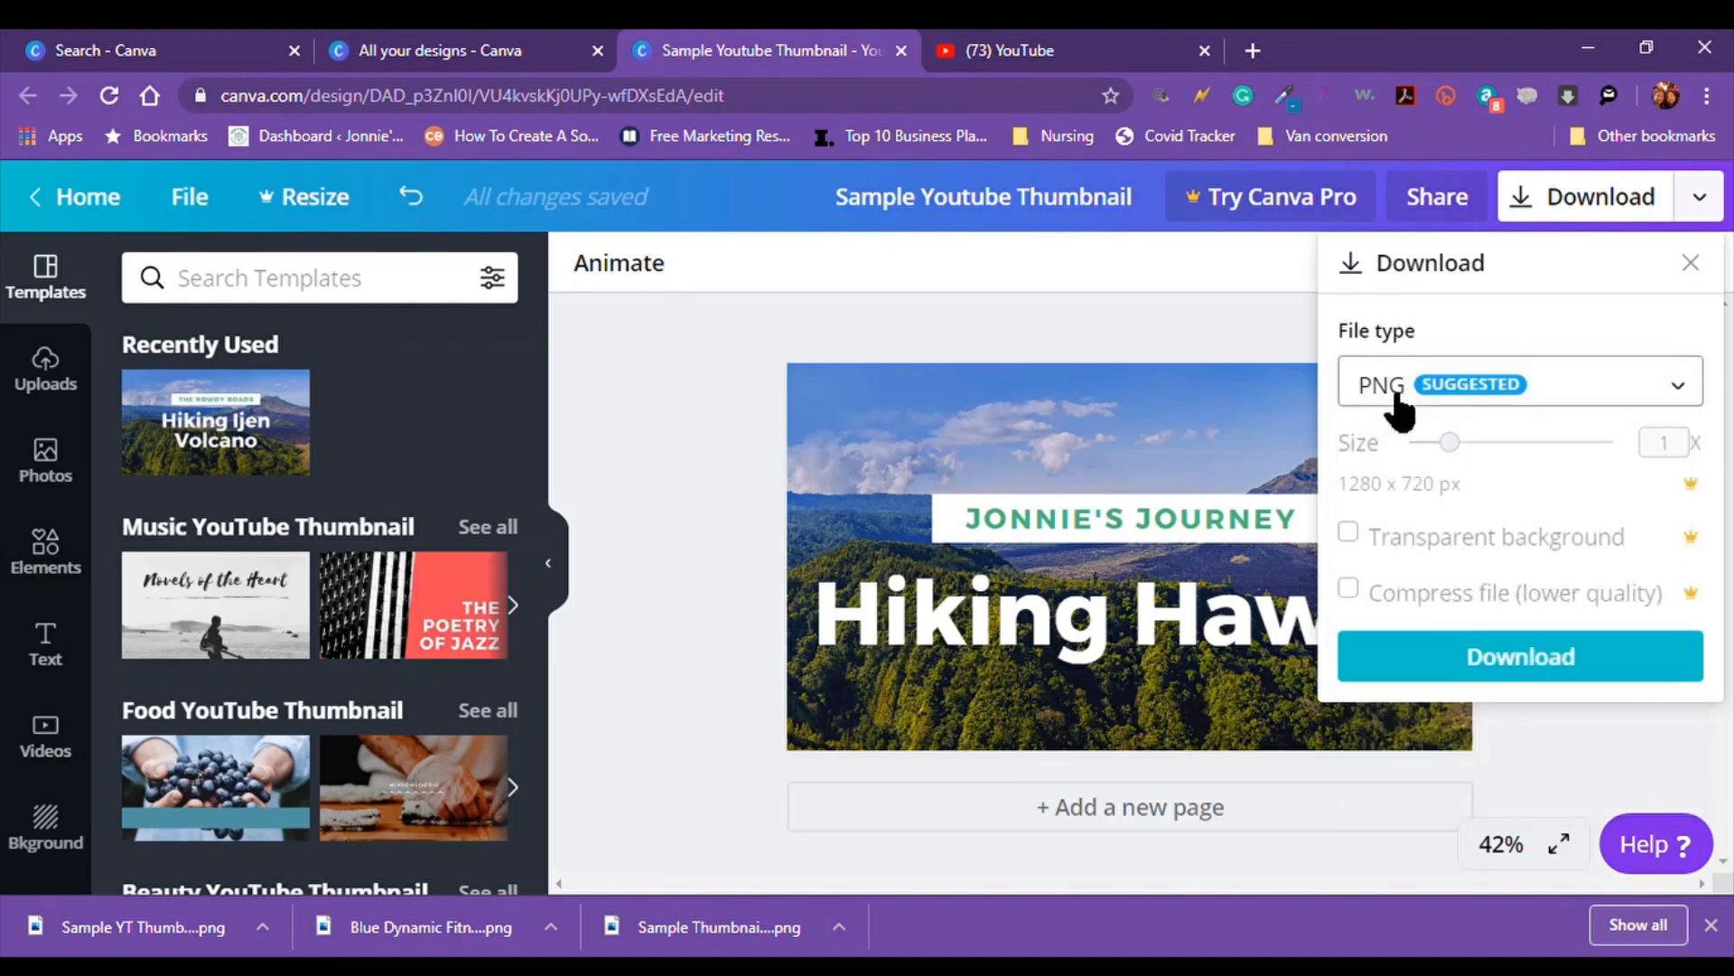
left_click(1550, 666)
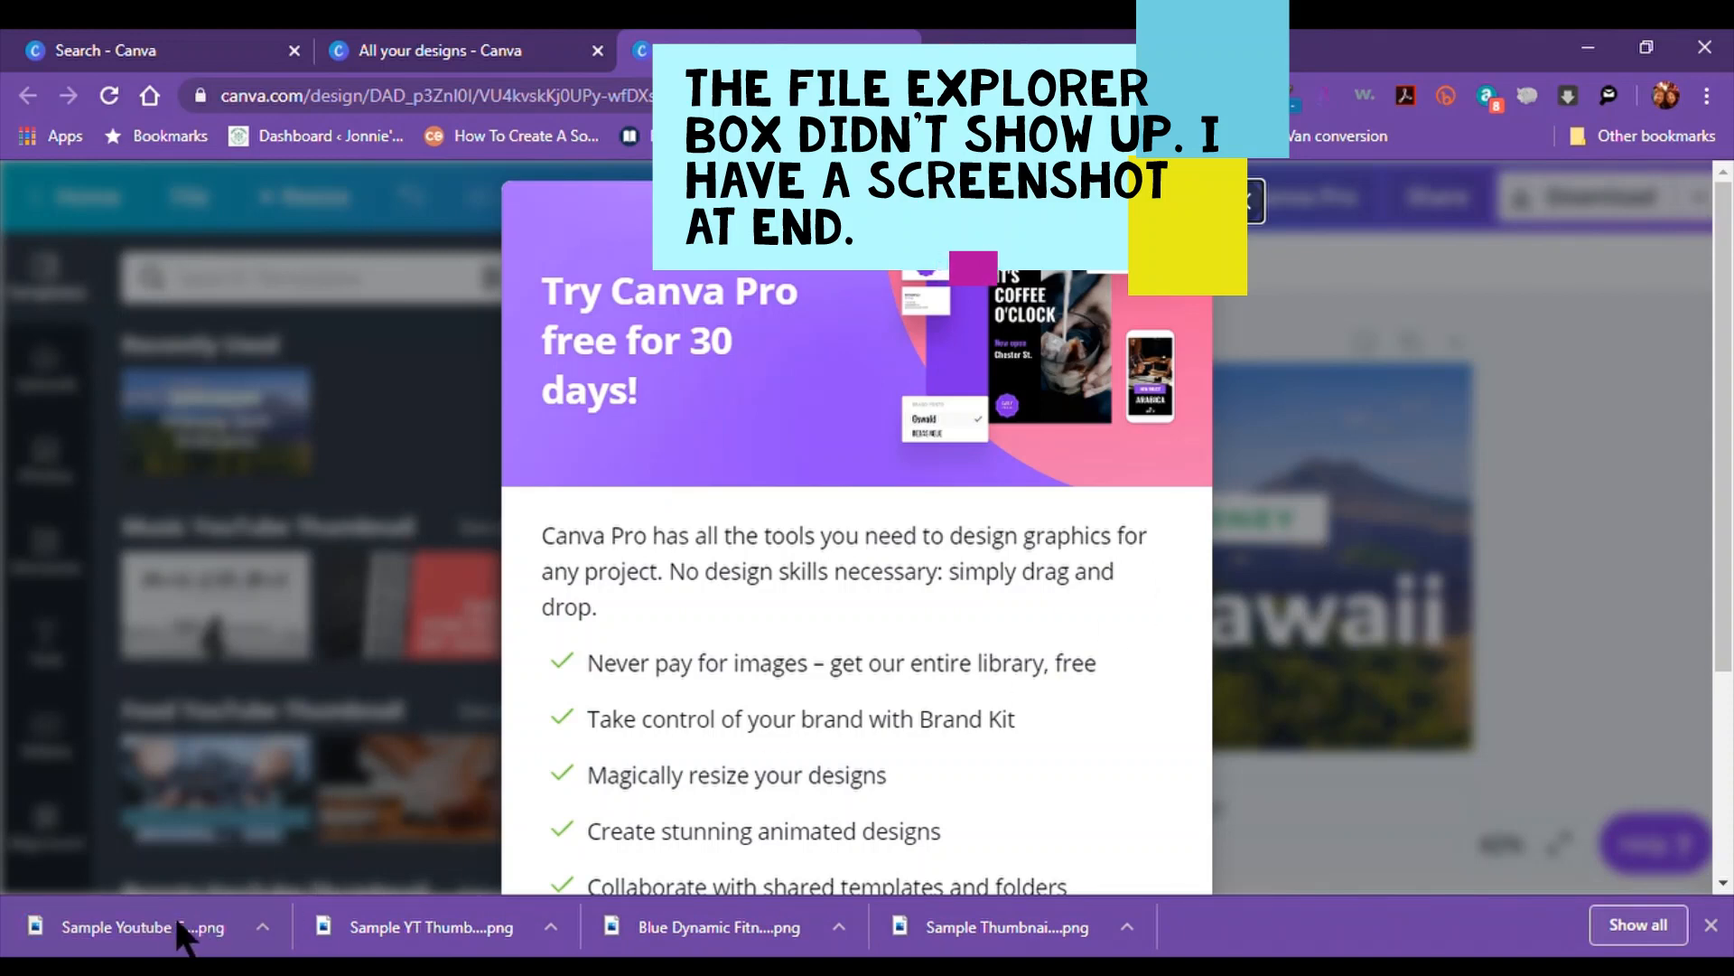
Close the 'Try Canva Pro free for 30 days' dialog to return to the editor
mouse_move(155, 937)
left_mouse_down()
mouse_move(353, 776)
mouse_move(697, 444)
mouse_move(258, 798)
mouse_move(210, 919)
mouse_move(786, 554)
mouse_move(804, 361)
mouse_move(233, 847)
mouse_move(172, 940)
left_mouse_up()
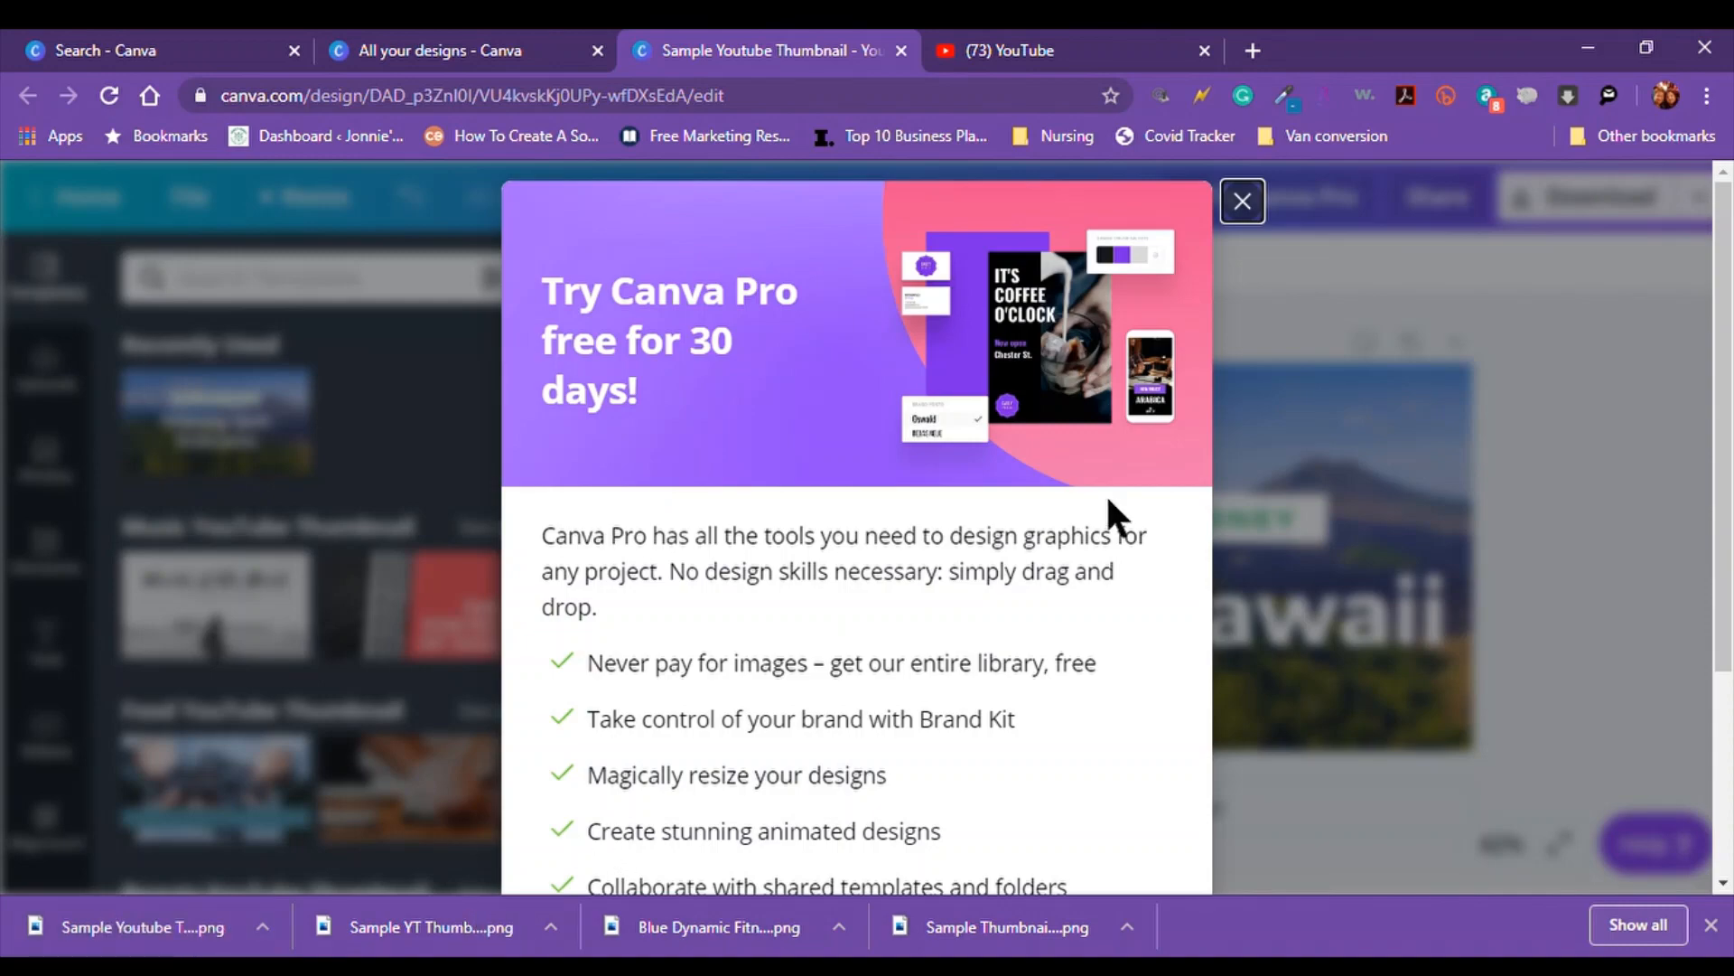
left_click(1242, 201)
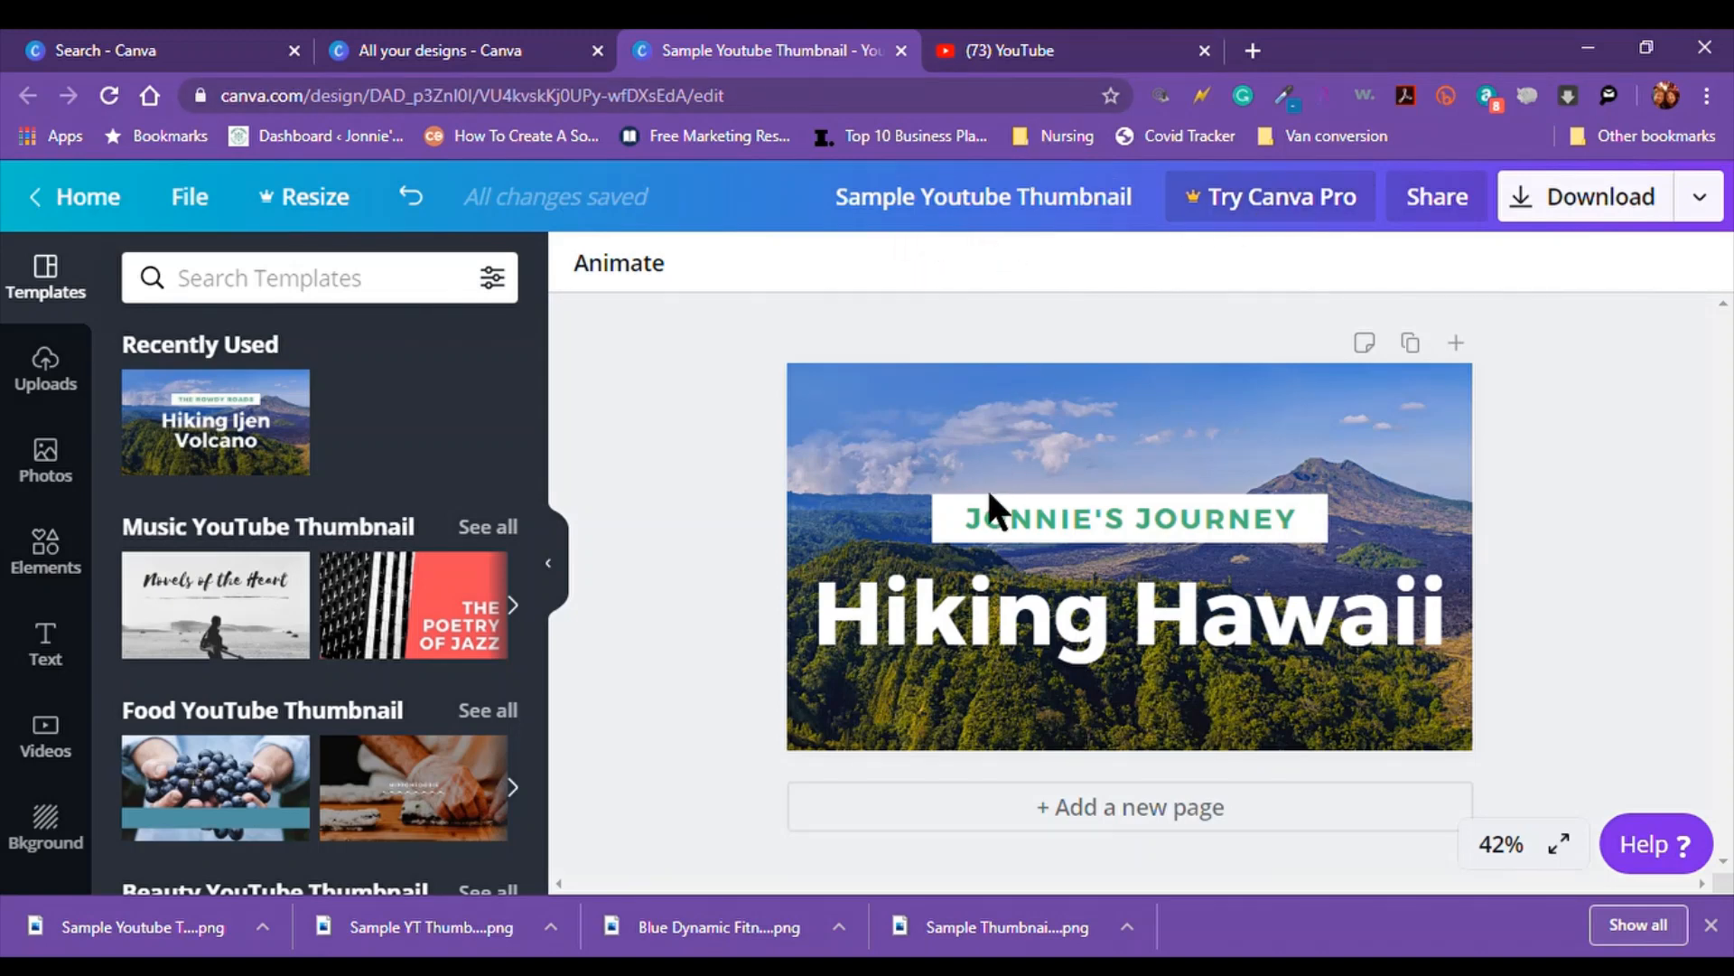
Browse the recommended video thumbnails on the YouTube home page, then return to the top
left_click(1058, 49)
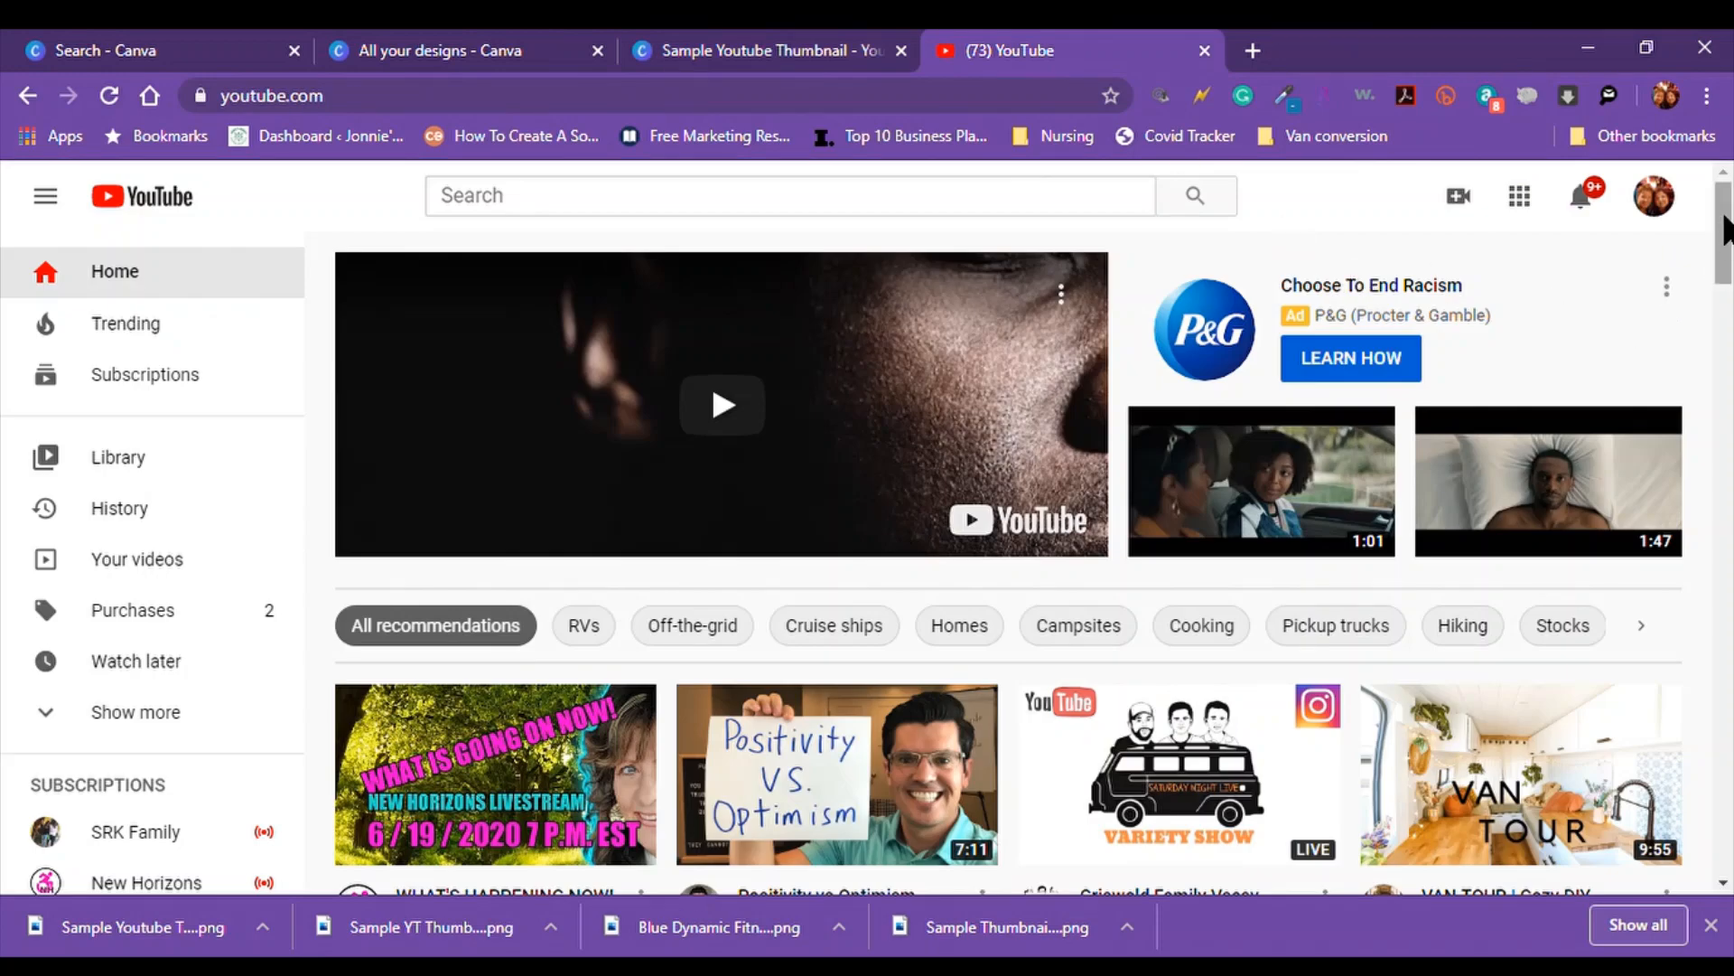
scroll(1703, 242, "down", 3)
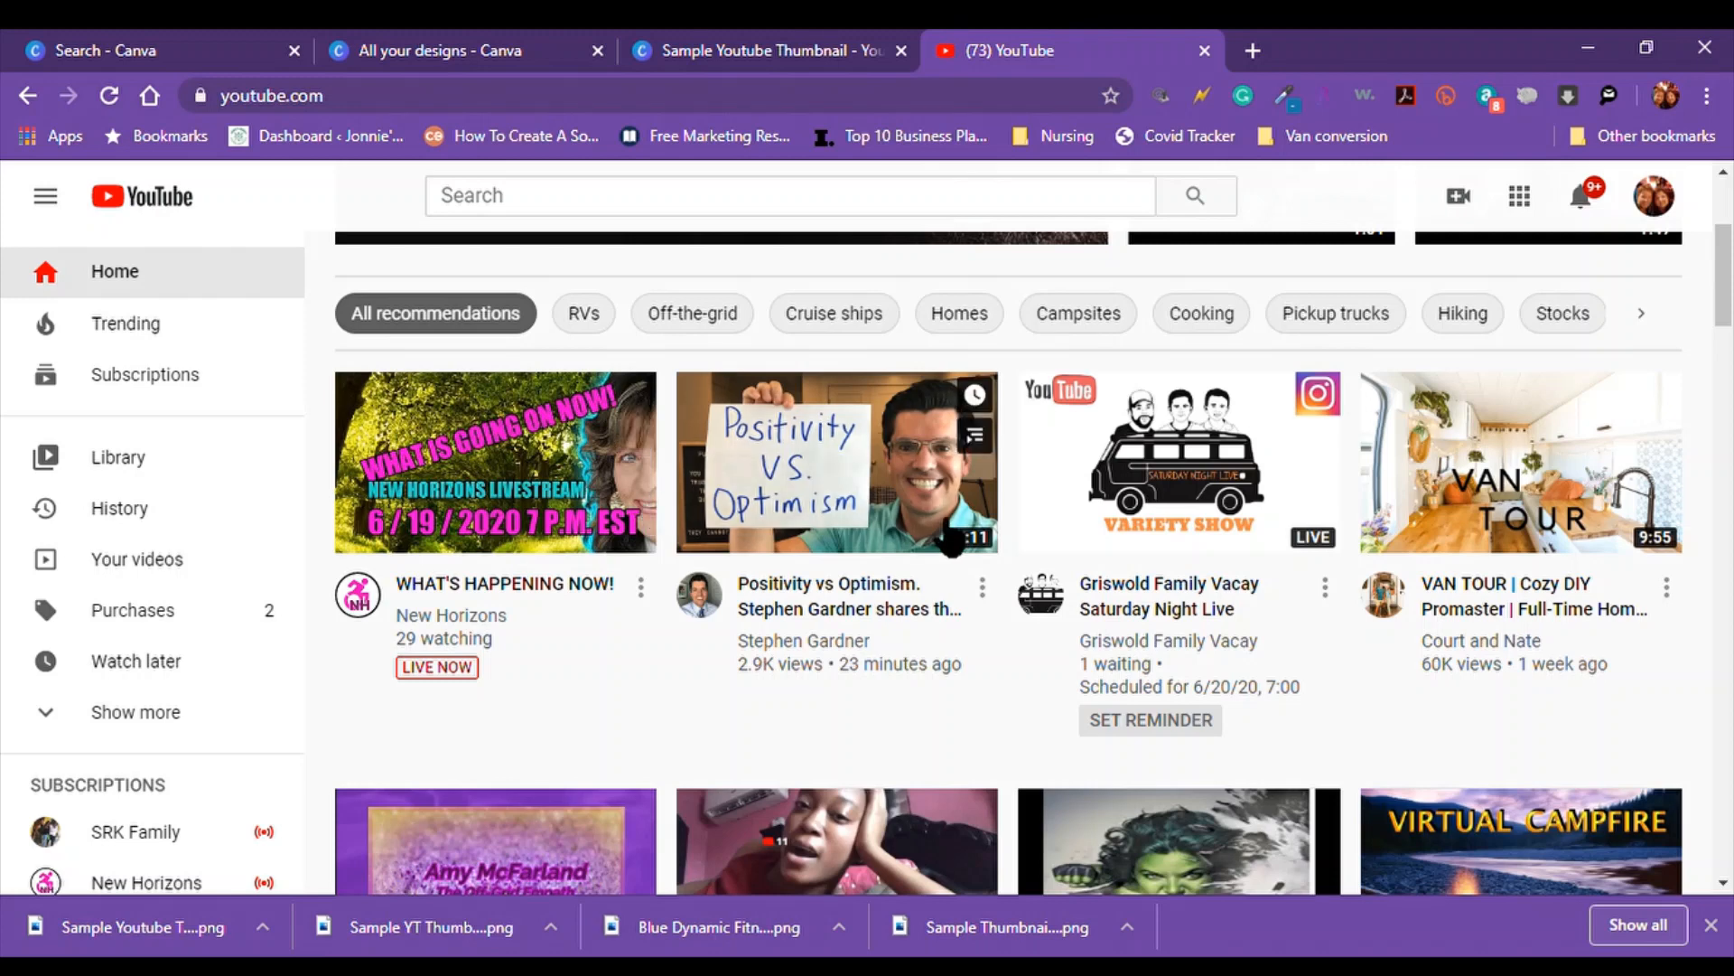
mouse_move(903, 506)
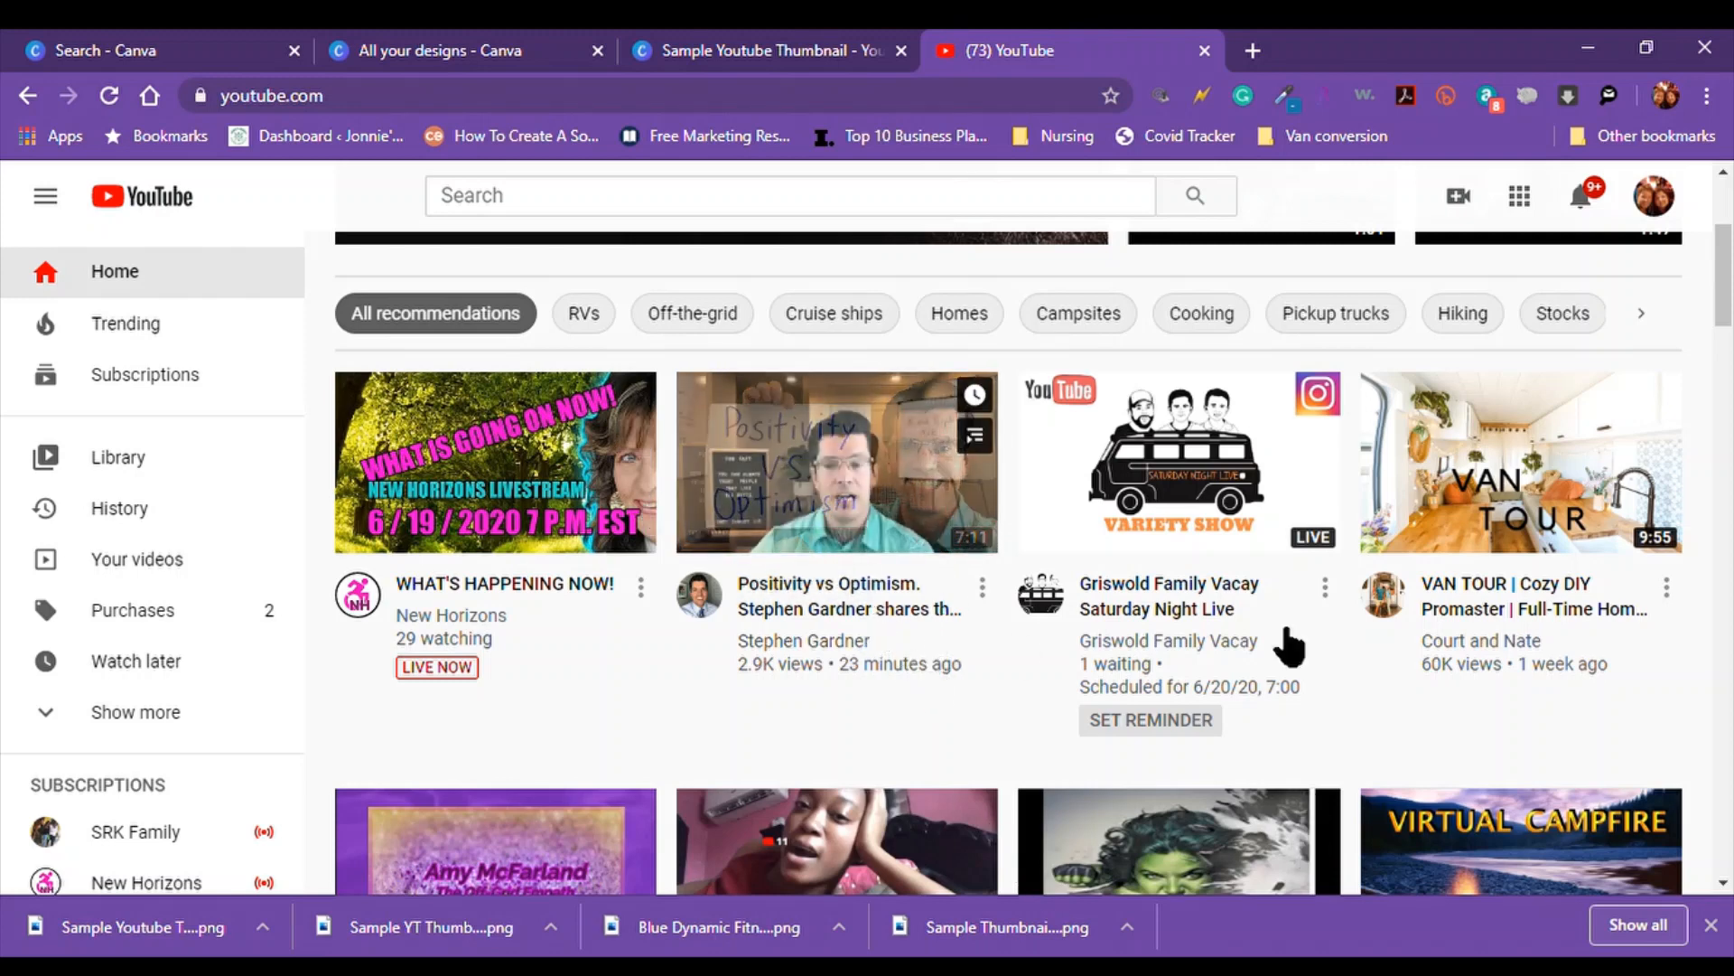
left_click_drag(1725, 287, 1729, 479)
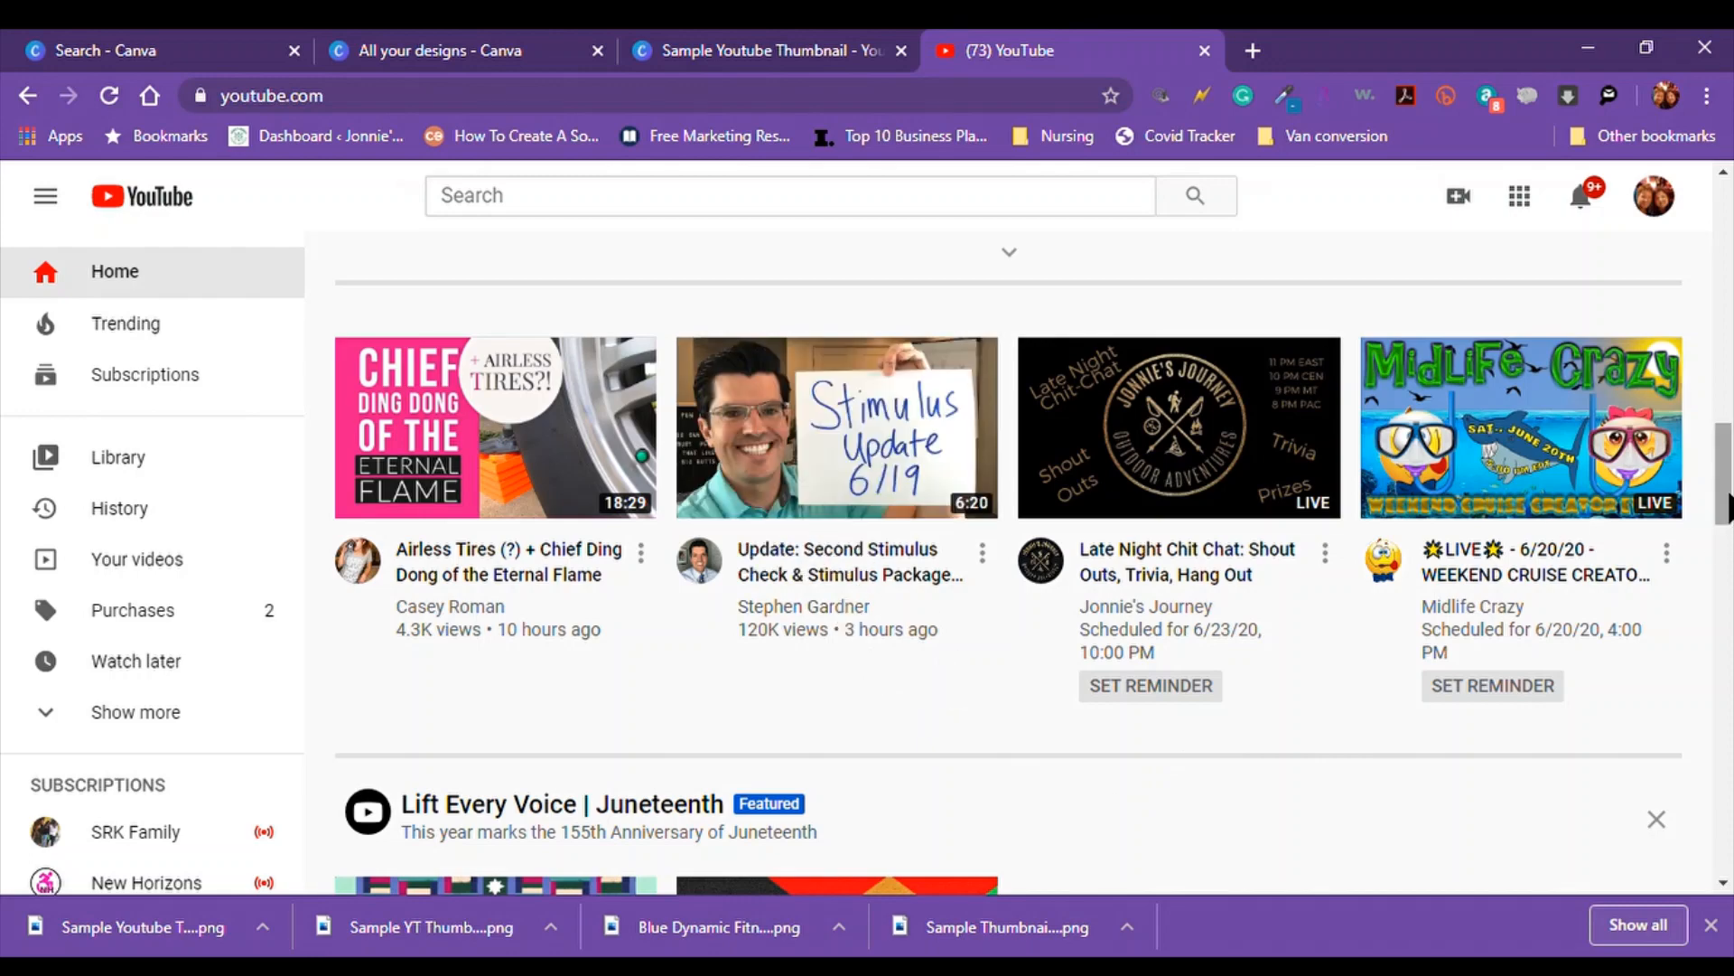
left_click_drag(1726, 504, 1727, 271)
scroll(1234, 460, "down", 3)
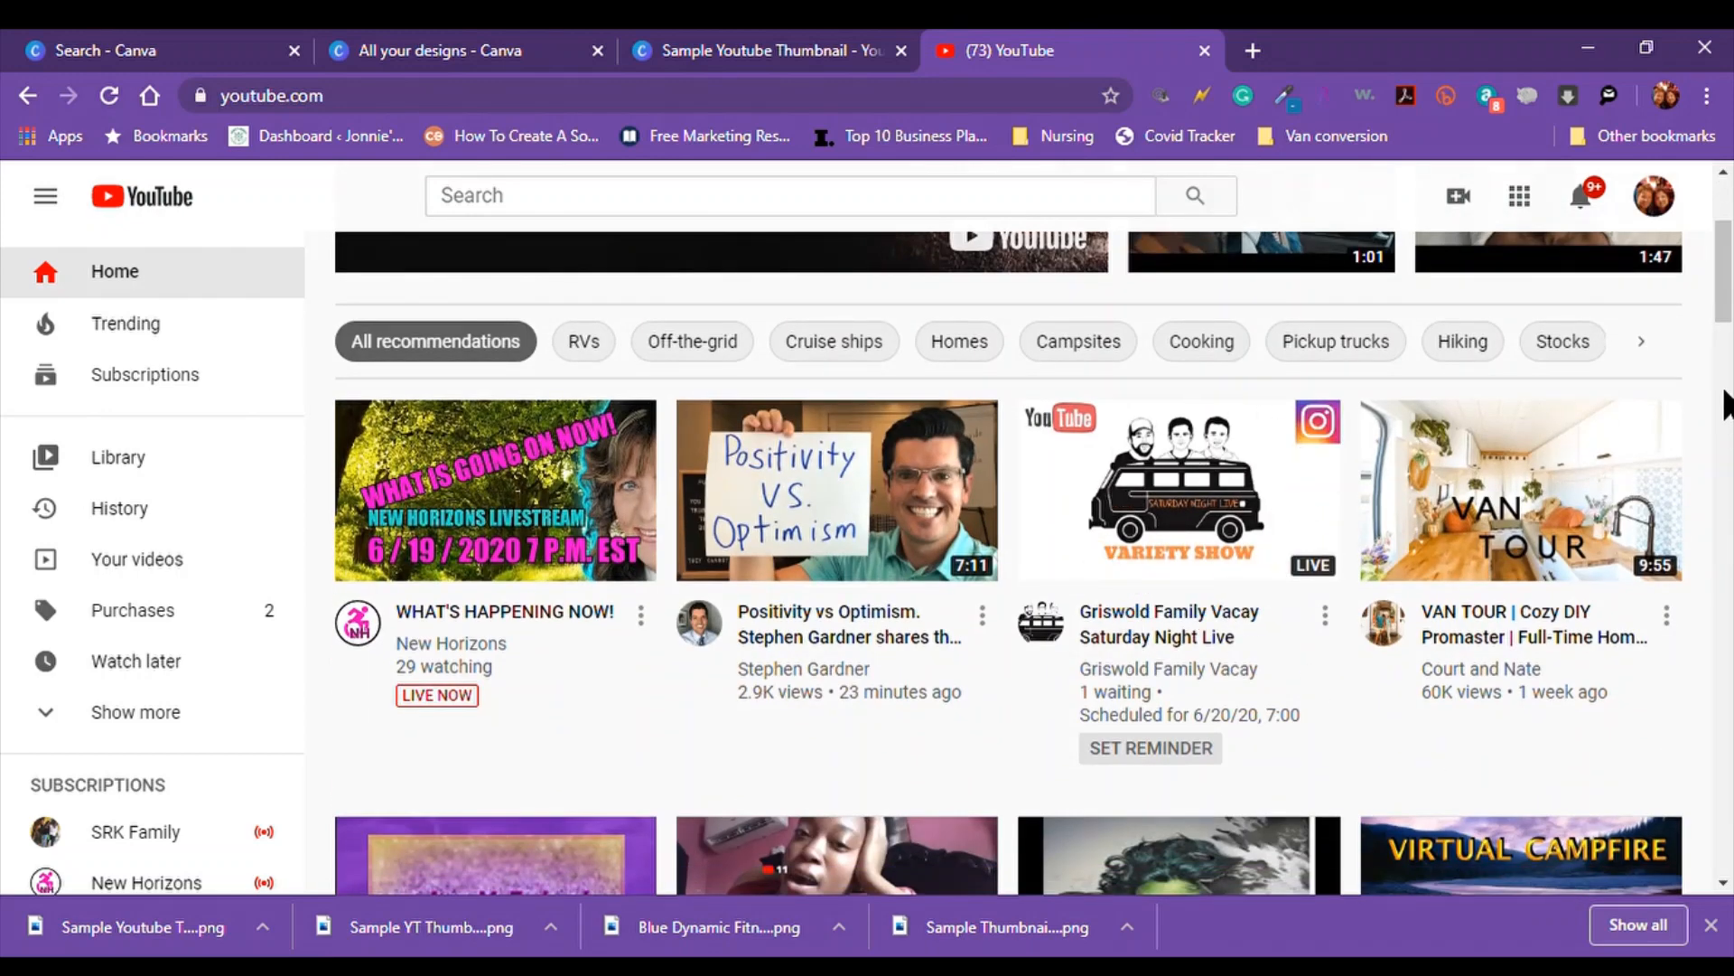
left_click_drag(1728, 308, 1728, 253)
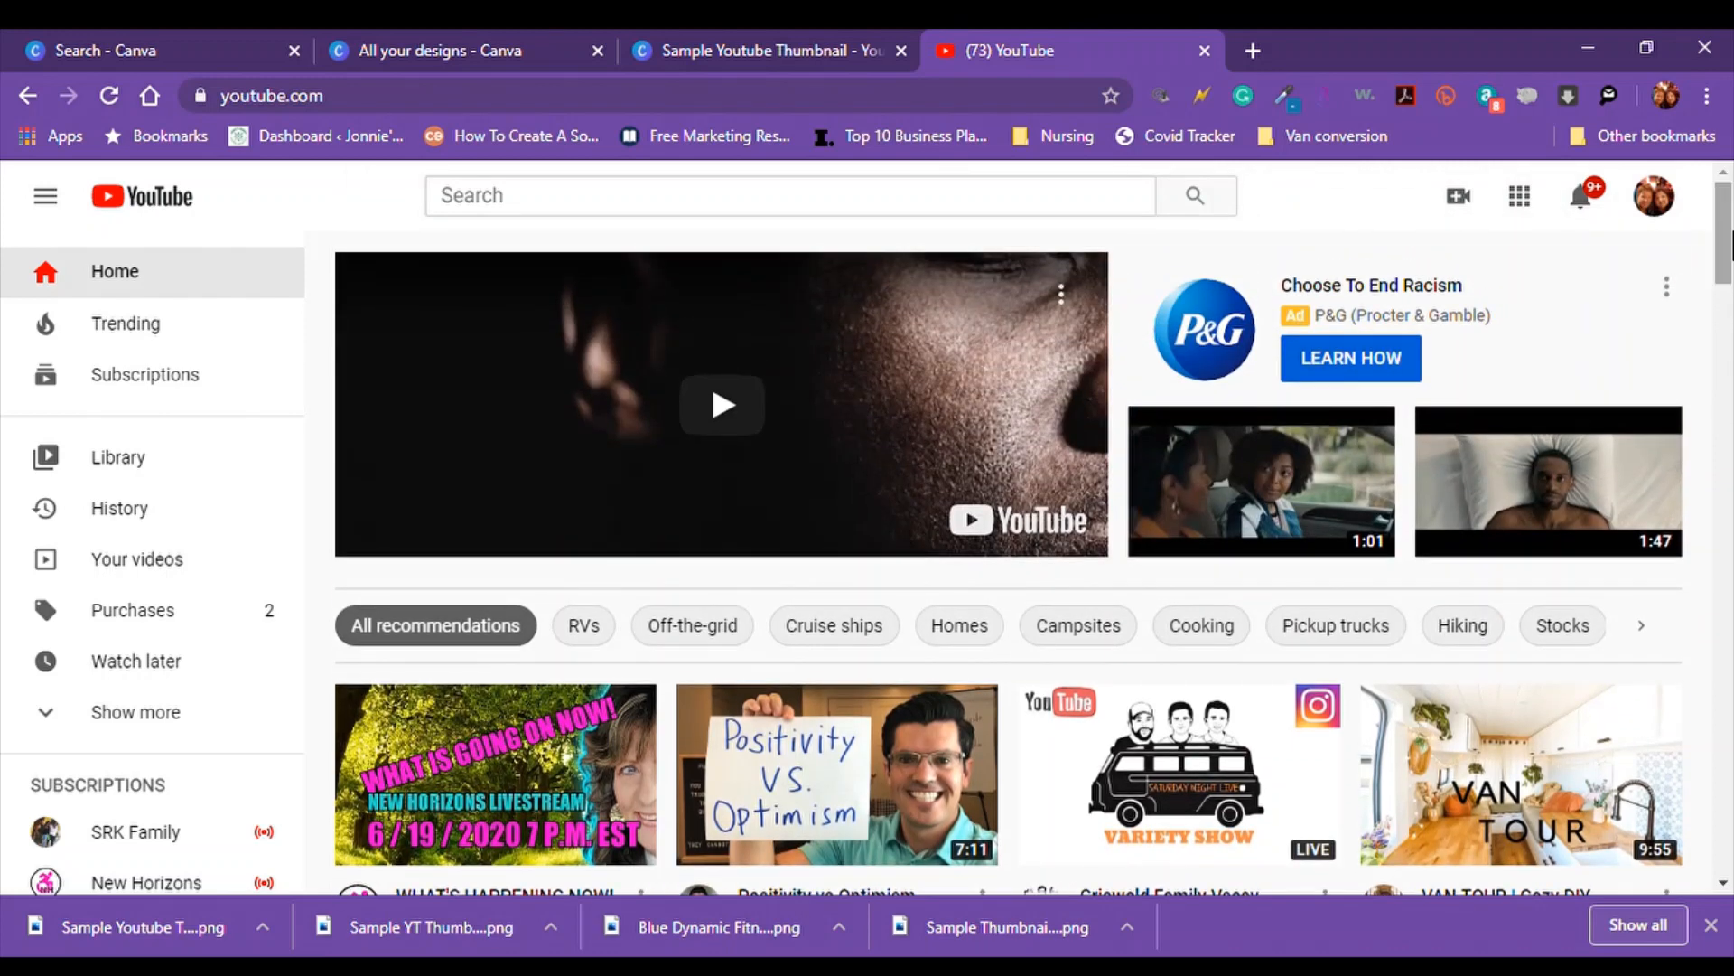
Flip between YouTube and the Canva design, ending on the Sample Youtube Thumbnail tab
left_click(770, 51)
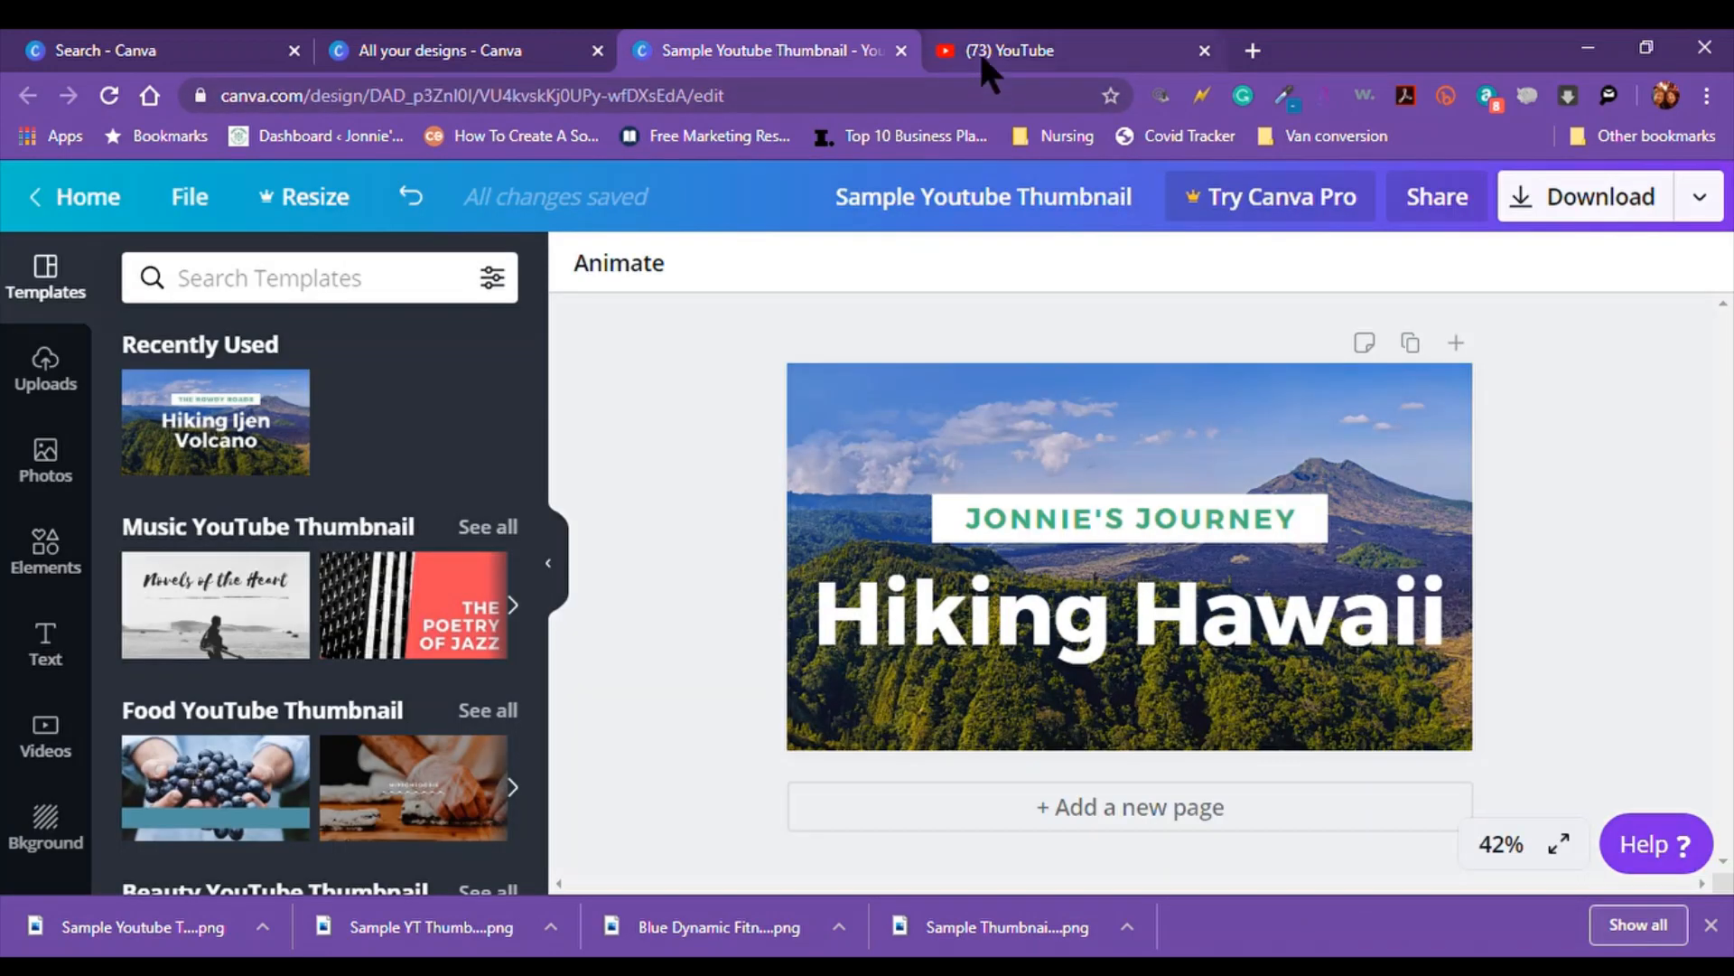
left_click(985, 54)
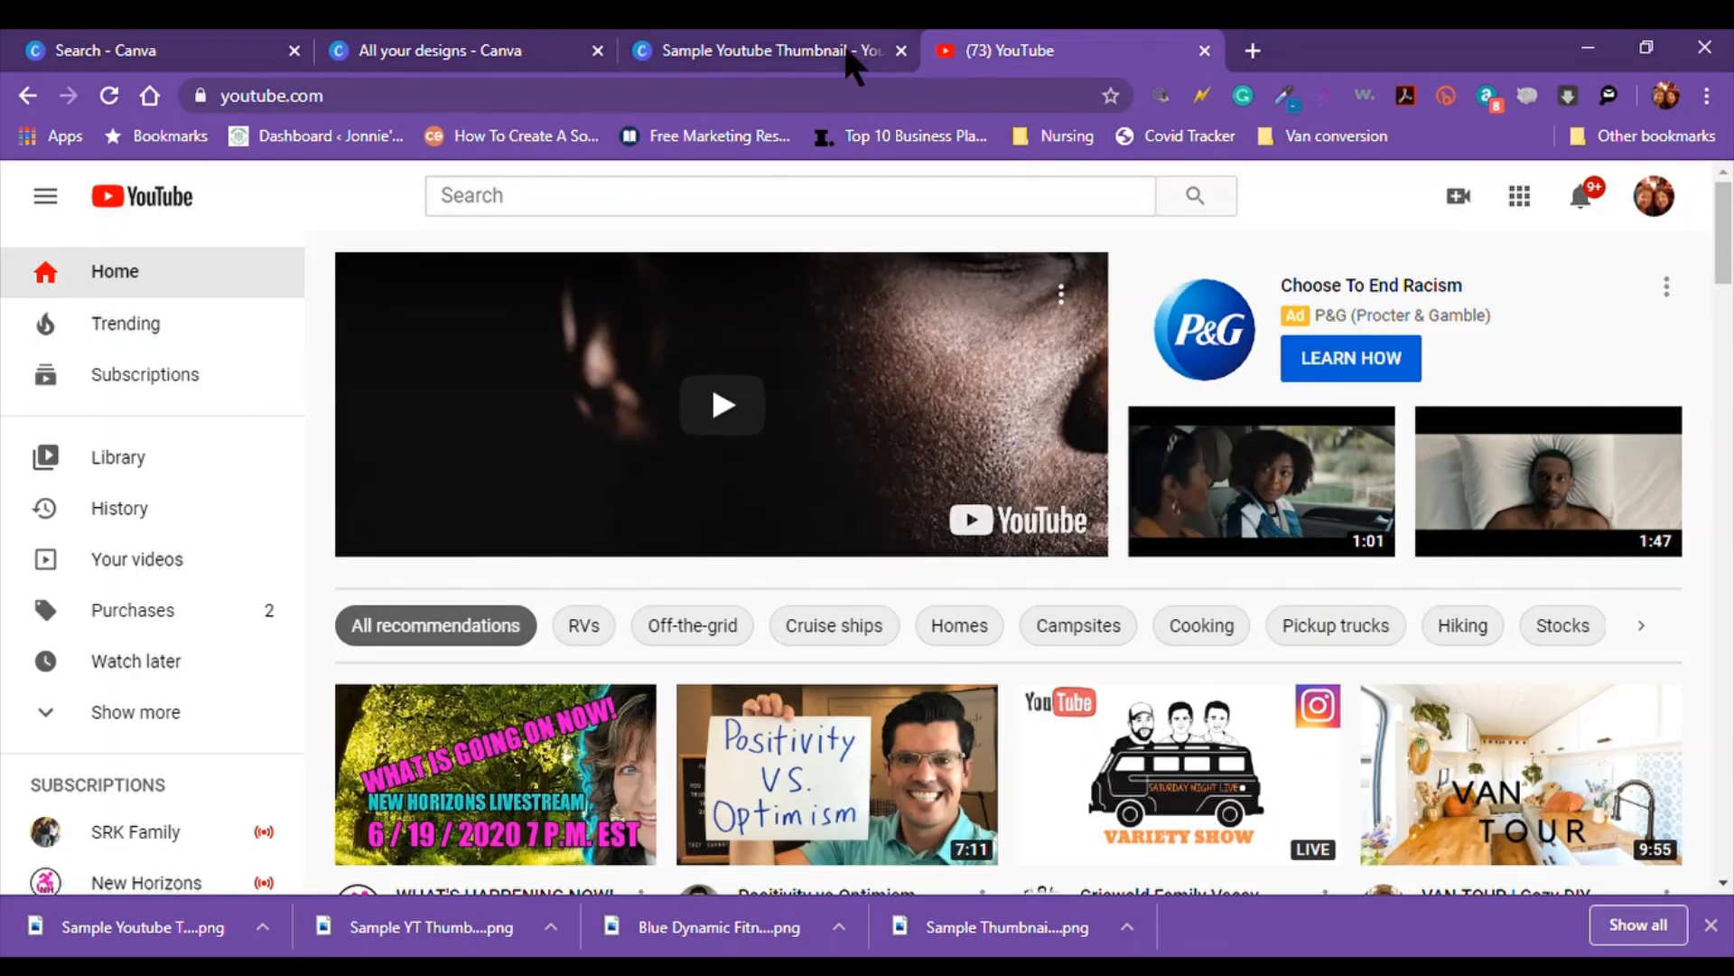
left_click(743, 56)
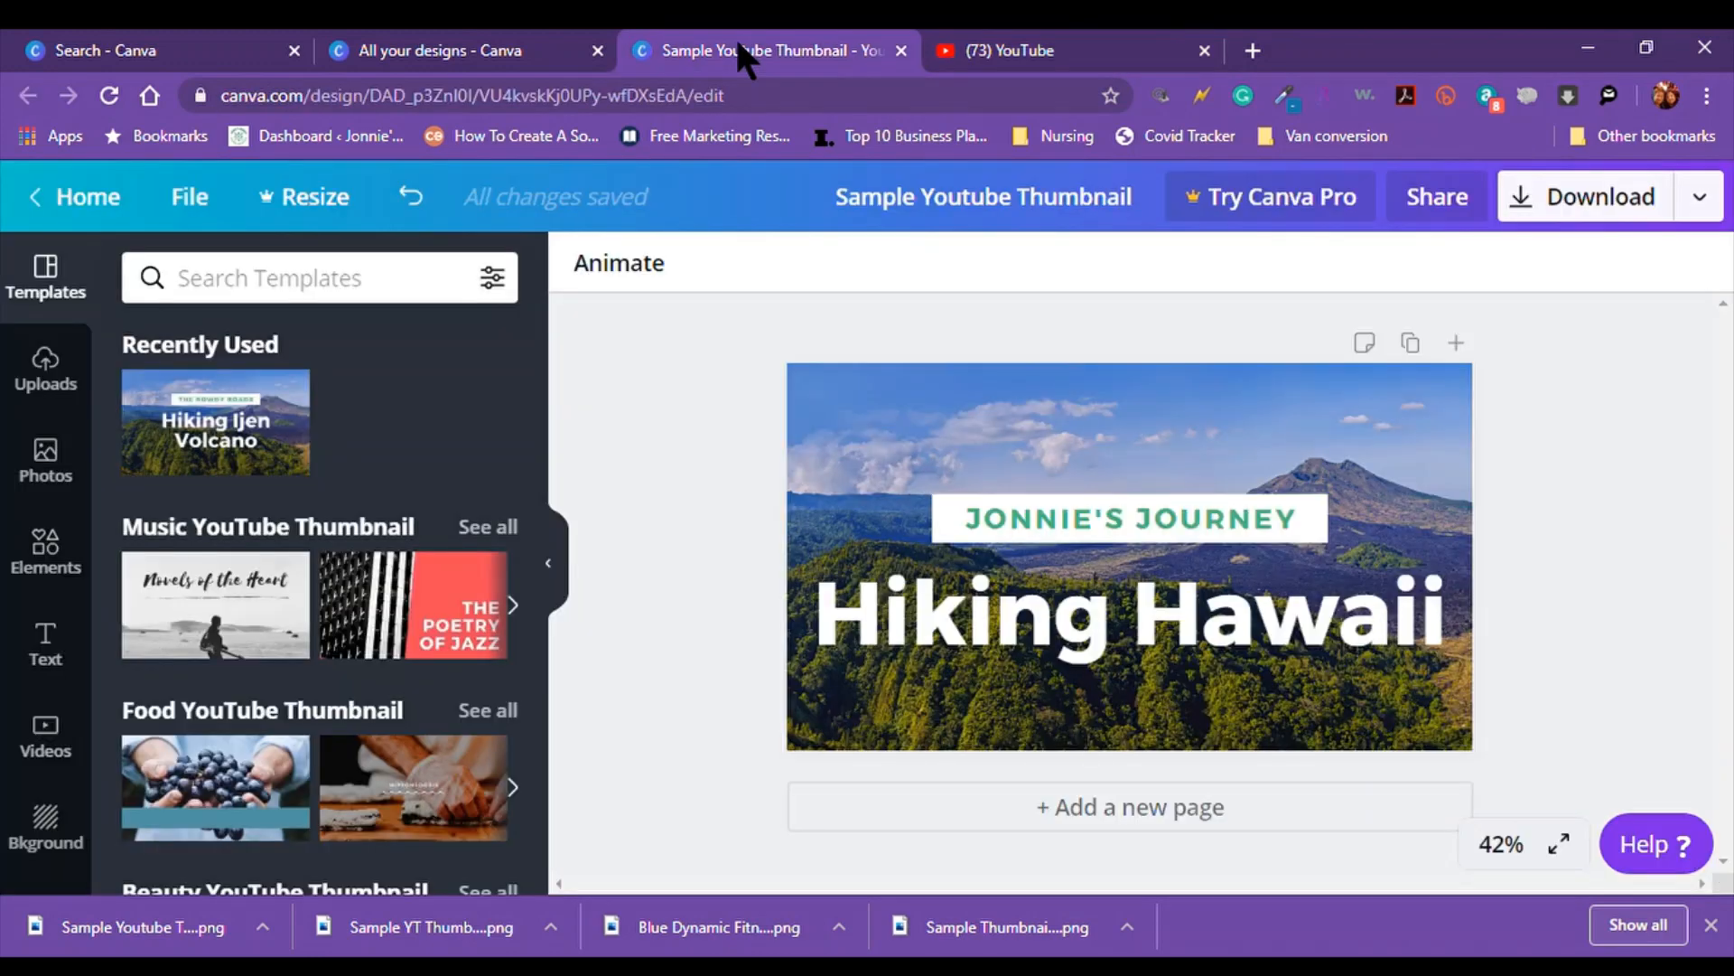